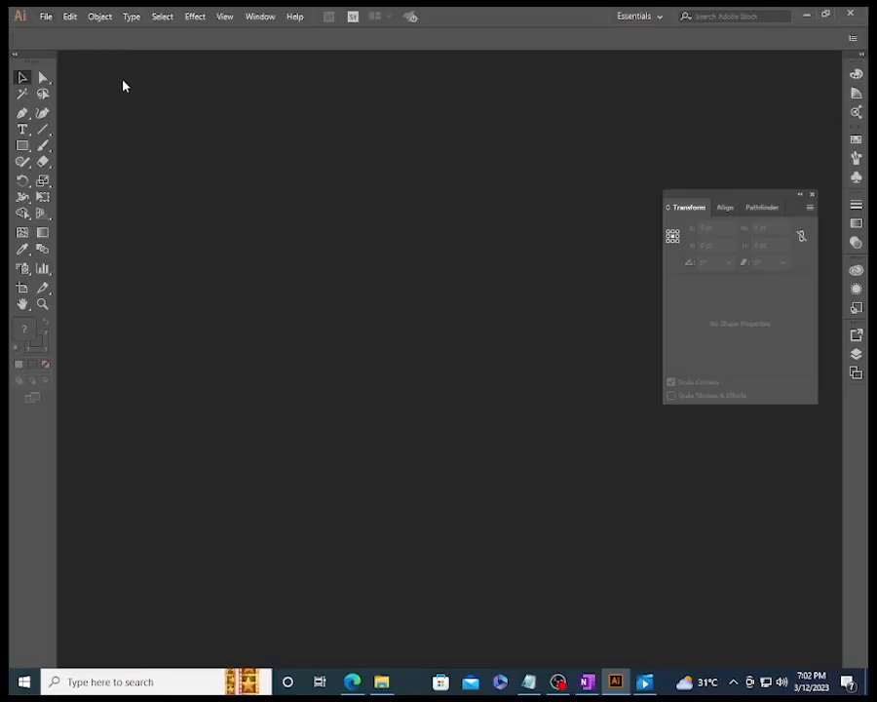
- Start a new document and browse the preset categories from Saved through Art & Illustration, settling on the Print presets
left_click(44, 18)
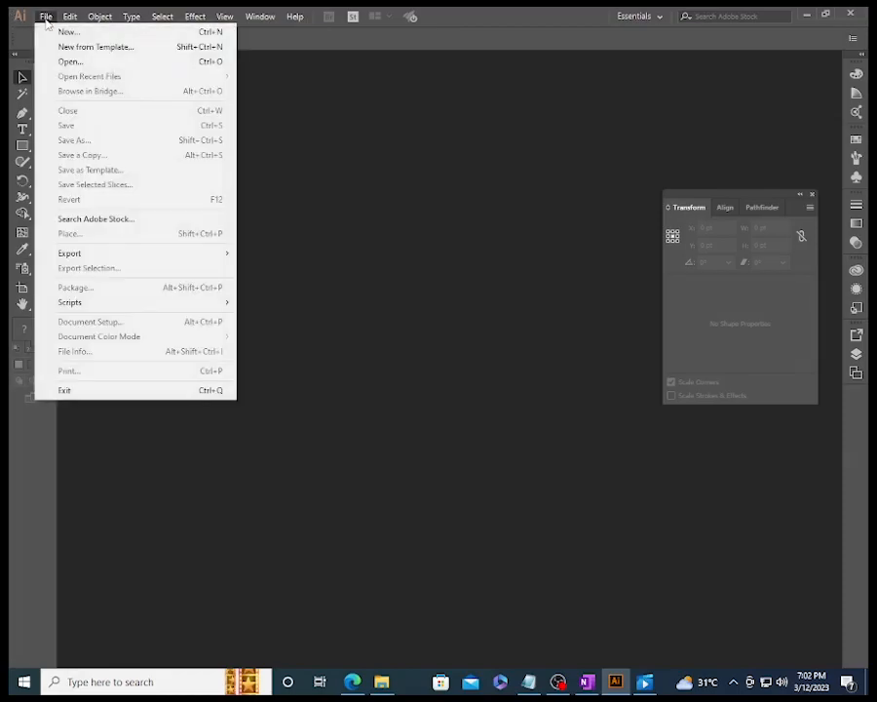
left_click(69, 34)
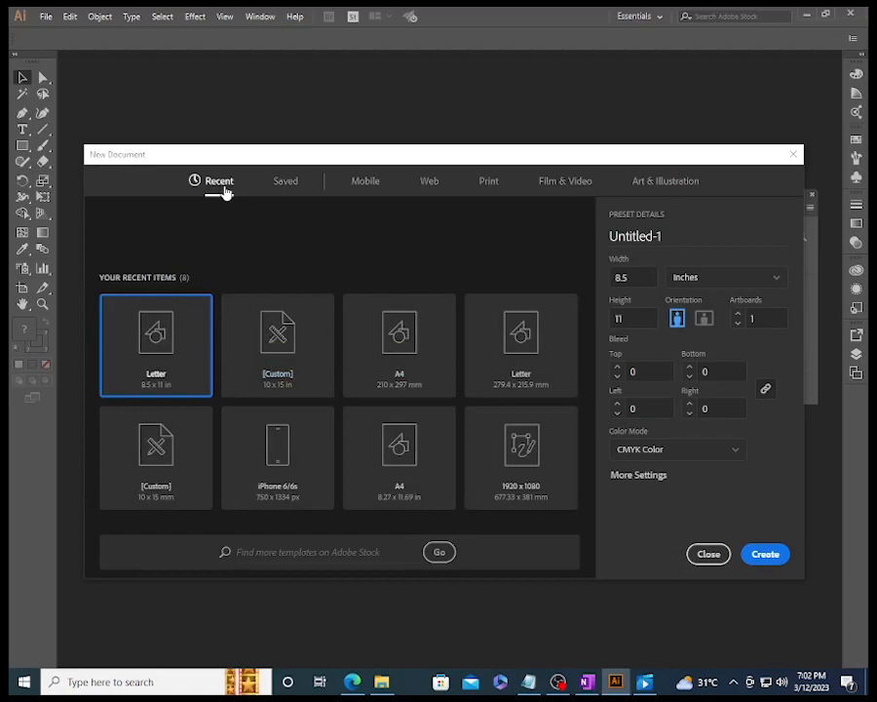
left_click(291, 186)
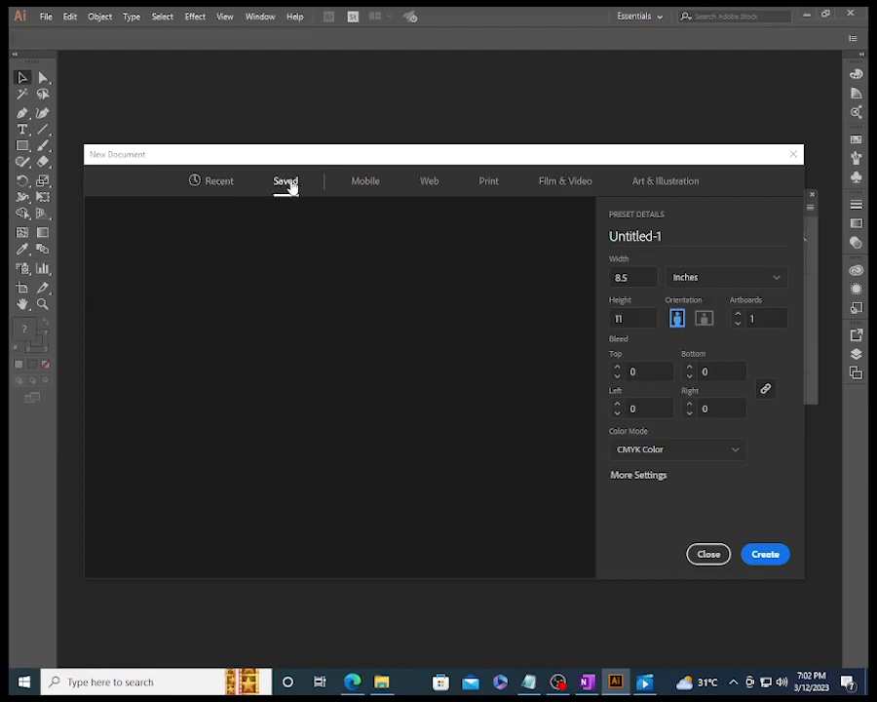
left_click(374, 188)
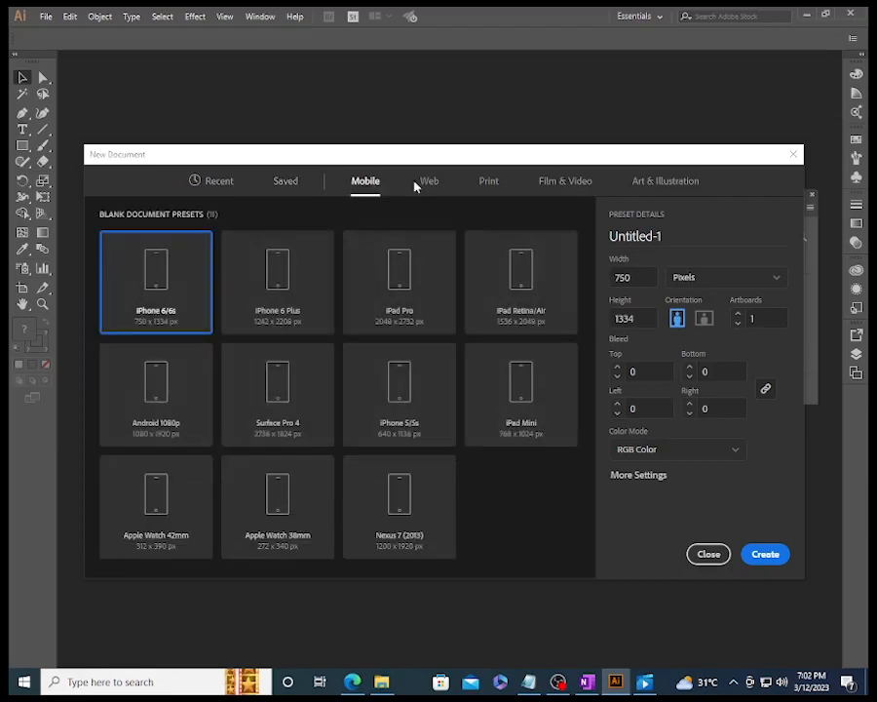
left_click(427, 188)
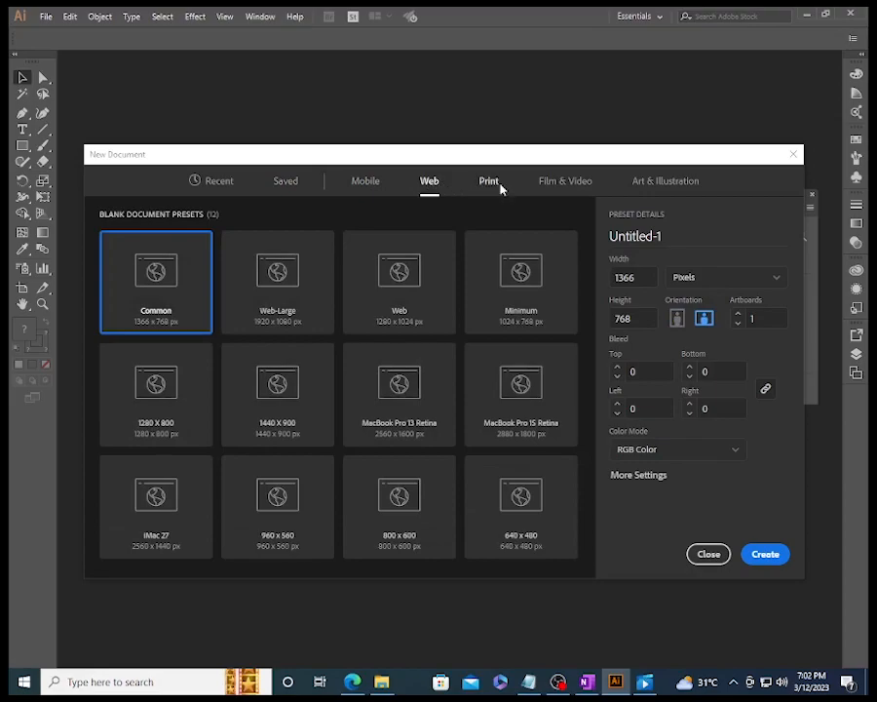
left_click(499, 188)
left_click(587, 185)
left_click(637, 187)
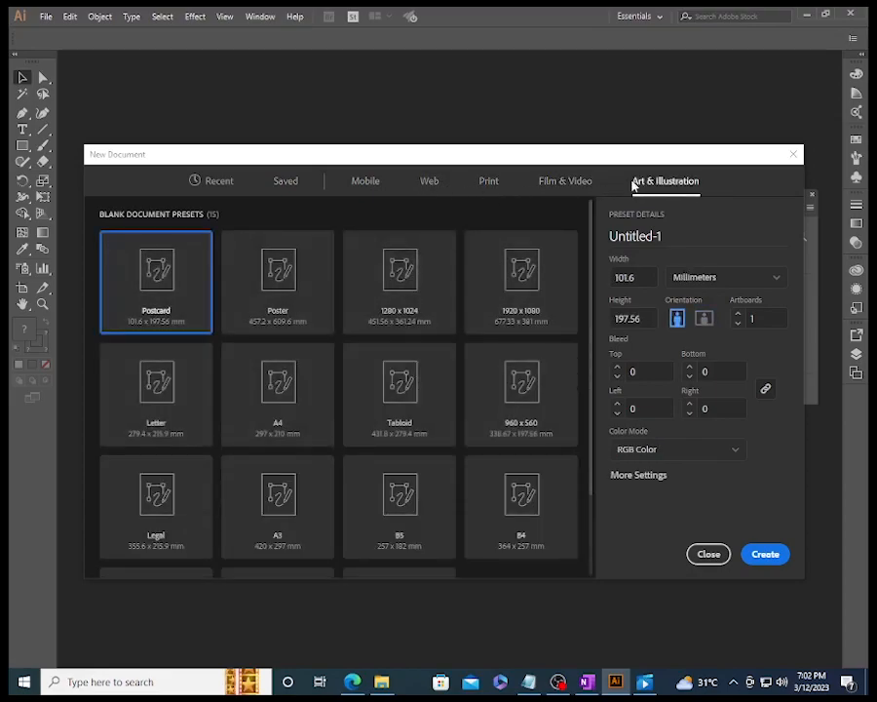
left_click(488, 188)
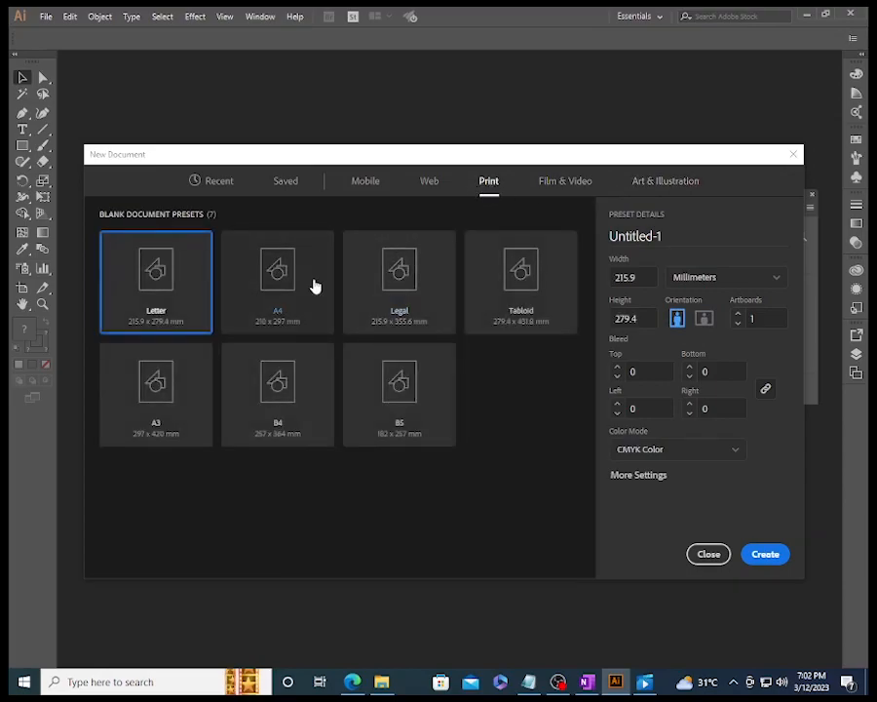
- Name the new document "introduction"
left_click(680, 237)
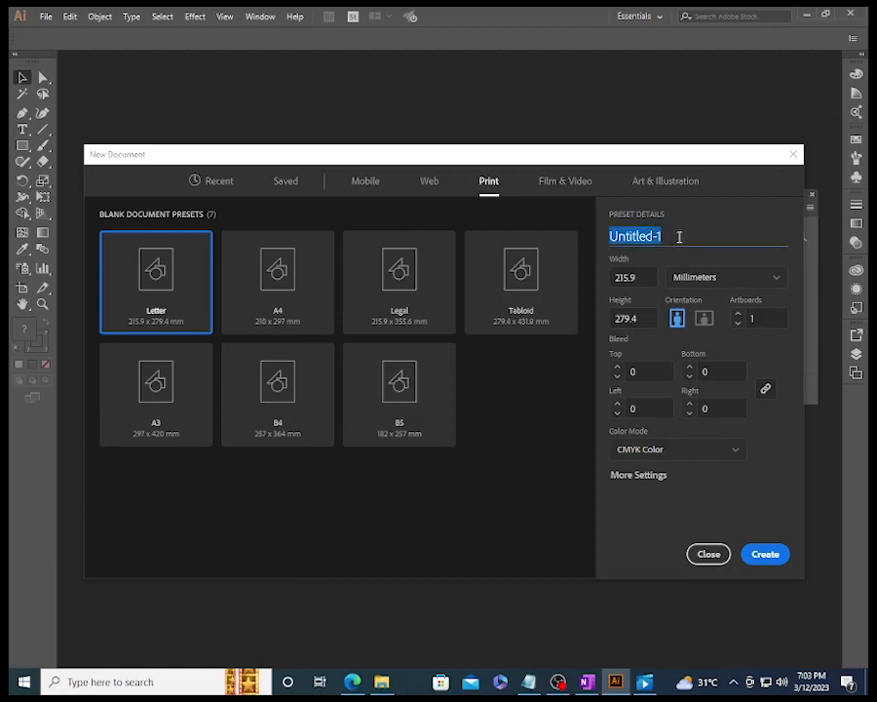
type("INtro")
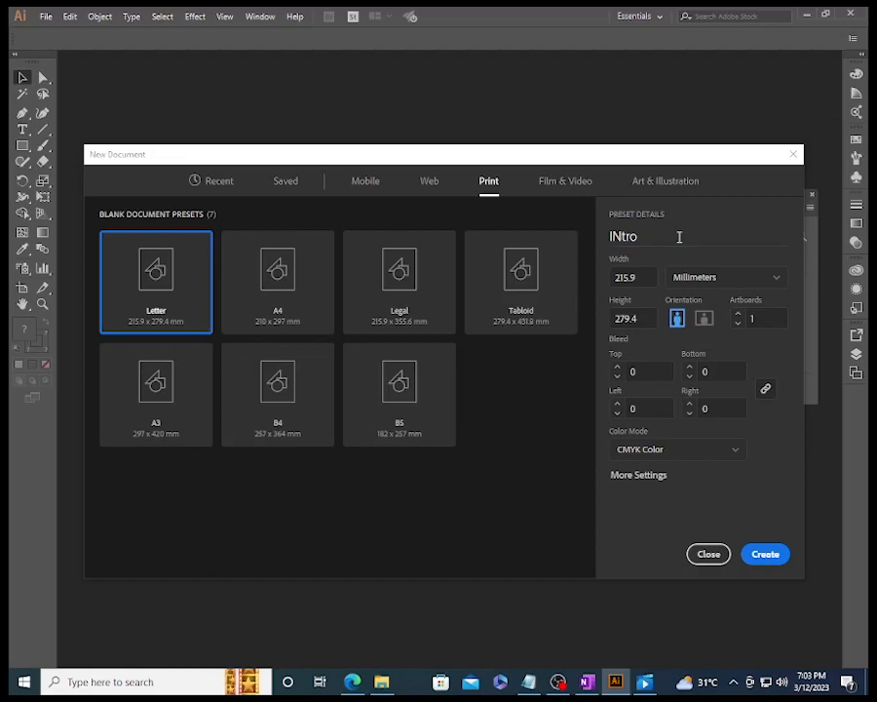
double_click(679, 237)
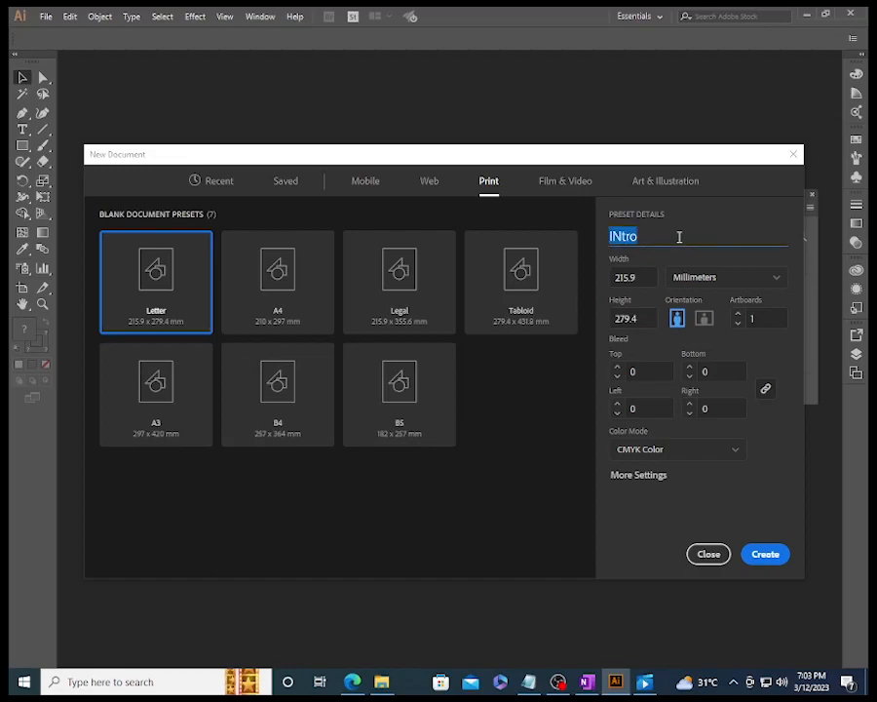
type("introduction")
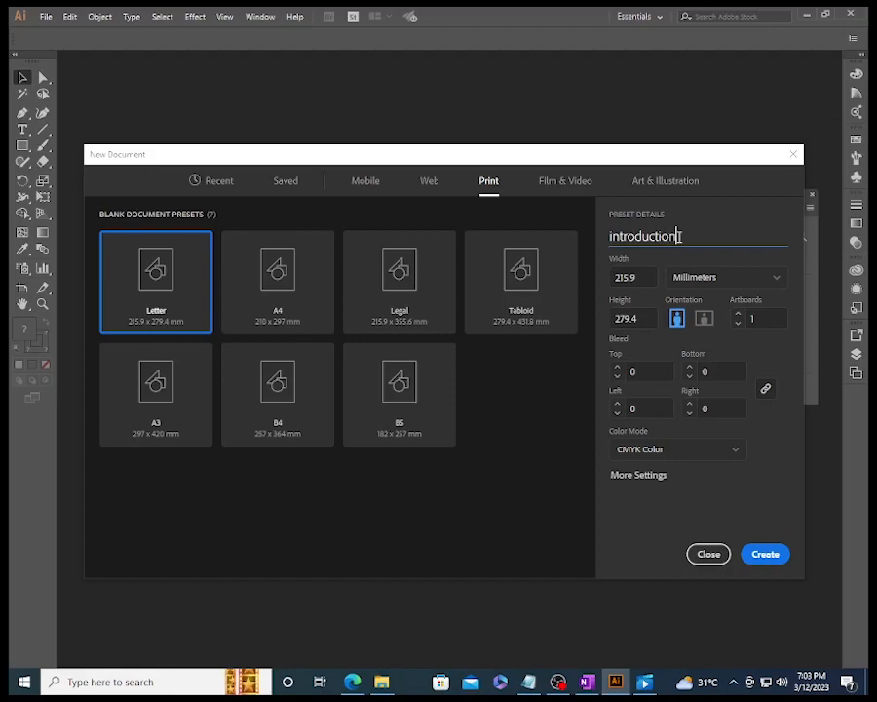
key("Tab")
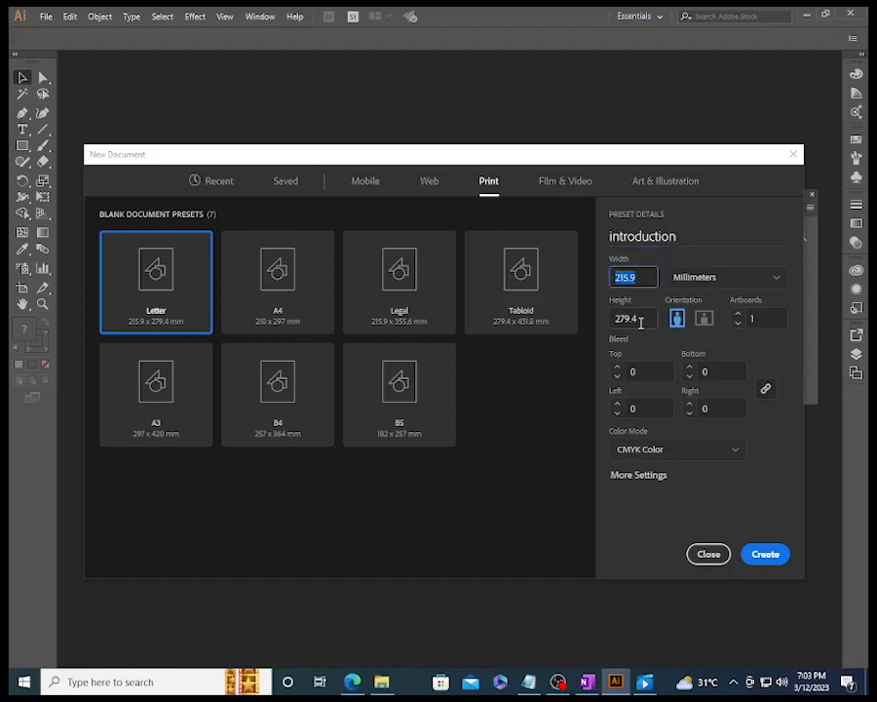
- Switch the document units to inches and set a page 10 wide by 15 high in portrait orientation
left_click(724, 279)
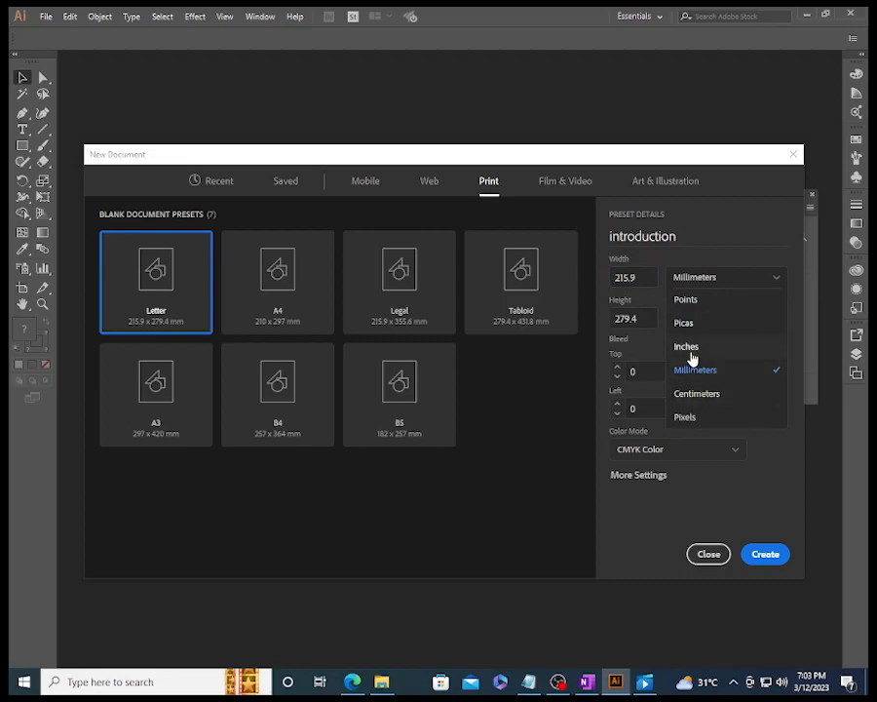
left_click(688, 348)
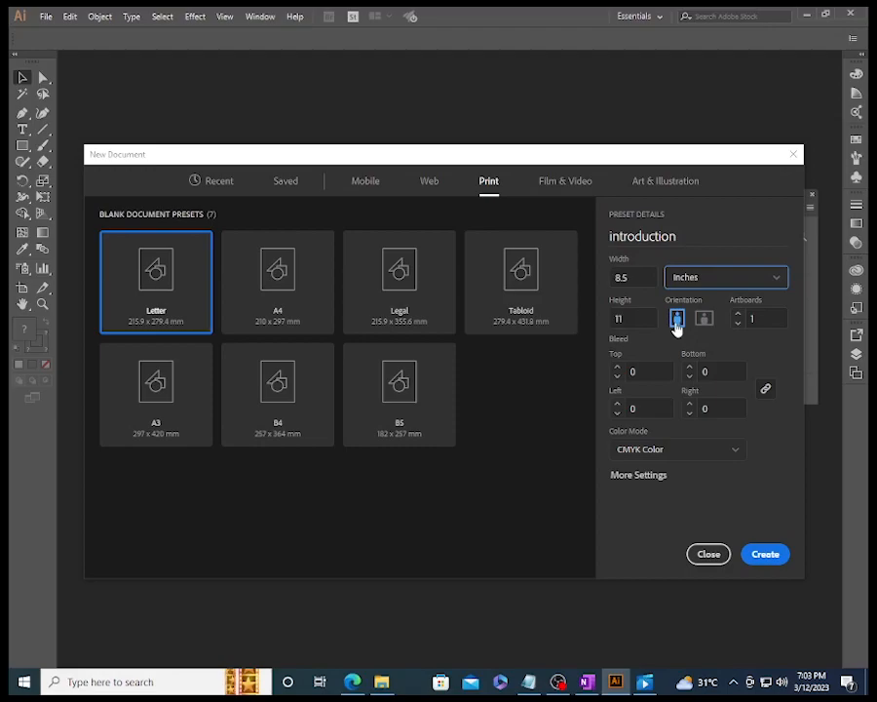
left_click(640, 279)
type("10")
key("Tab")
type("15")
key("Tab")
left_click(704, 319)
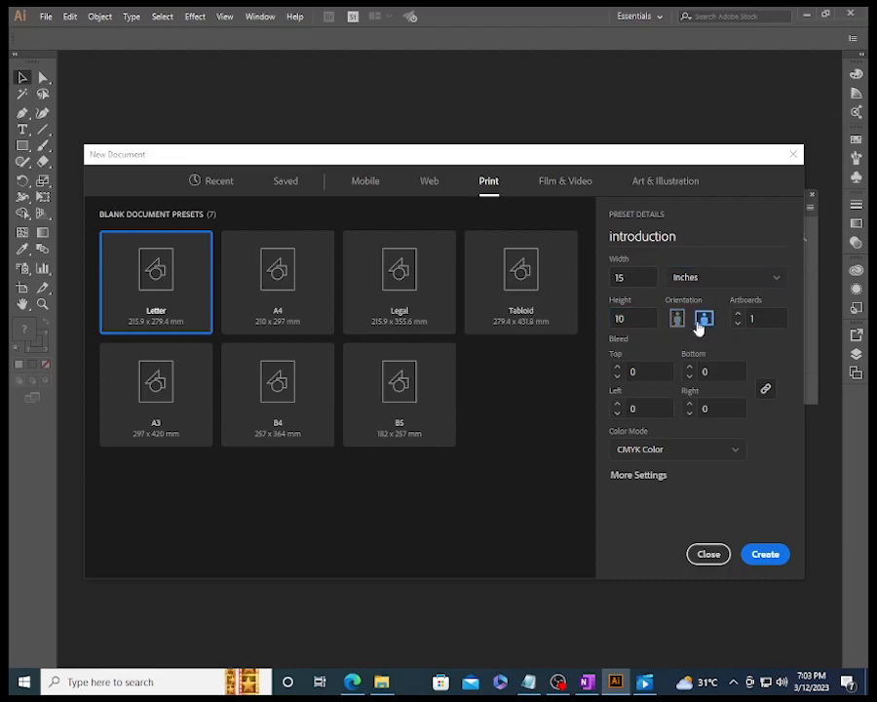
left_click(677, 319)
- Try raising the number of artboards and return it to 1
left_click(758, 323)
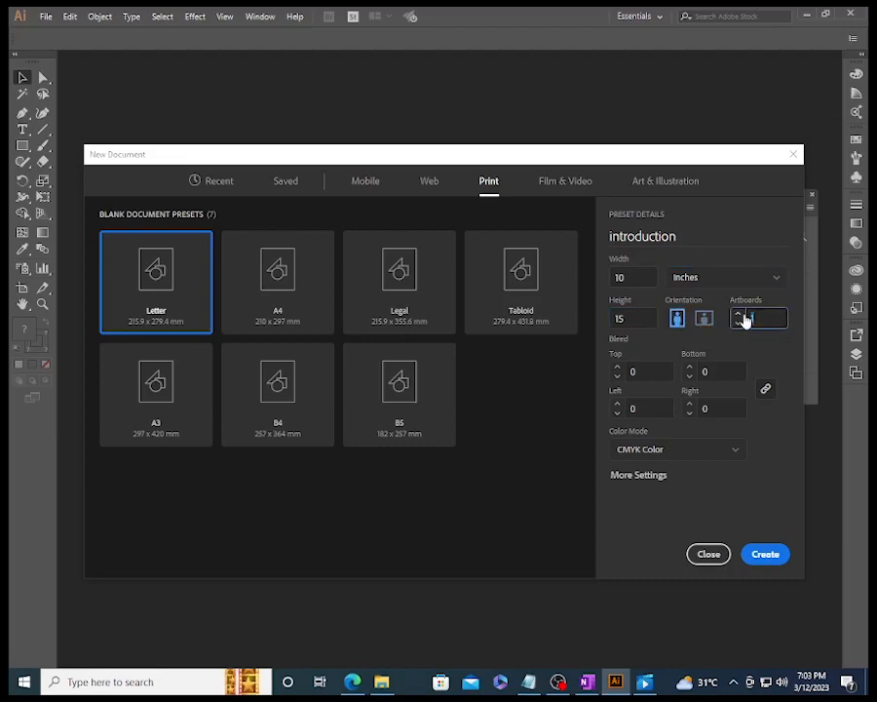
left_click(739, 313)
left_click(739, 313)
left_click(739, 313)
left_click(739, 313)
left_click(739, 312)
key("BackSpace")
type("1")
key("Tab")
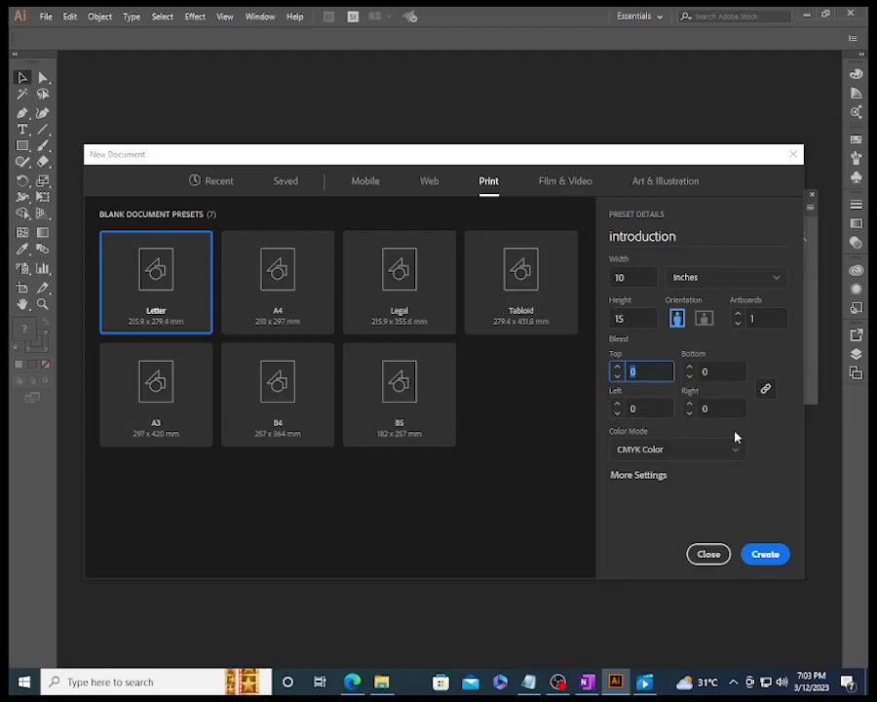
- Create the document with CMYK color mode, High (300 ppi) raster effects and Default preview mode
left_click(685, 450)
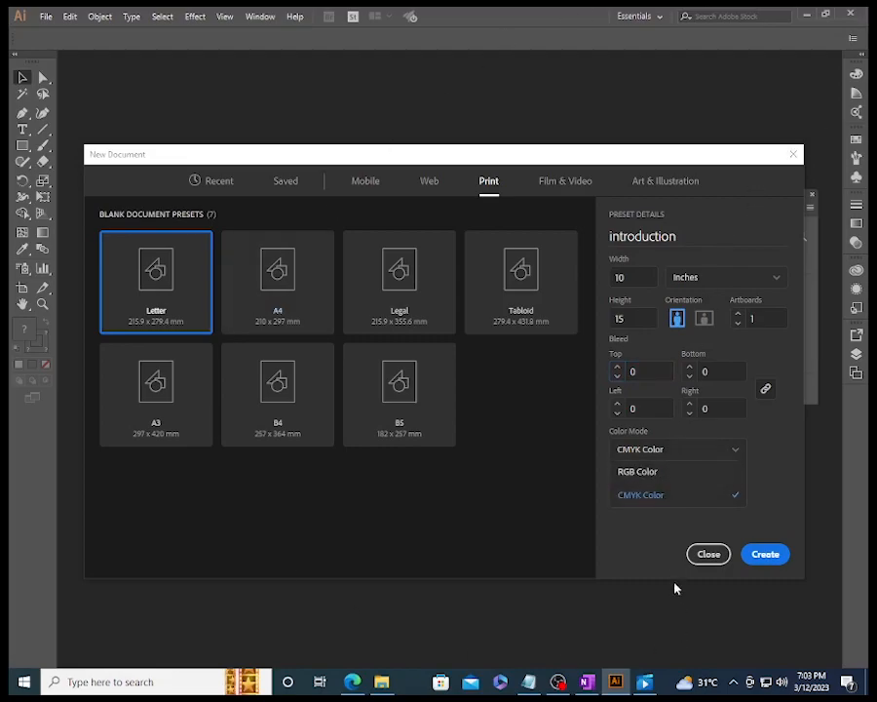
left_click(663, 502)
left_click(640, 477)
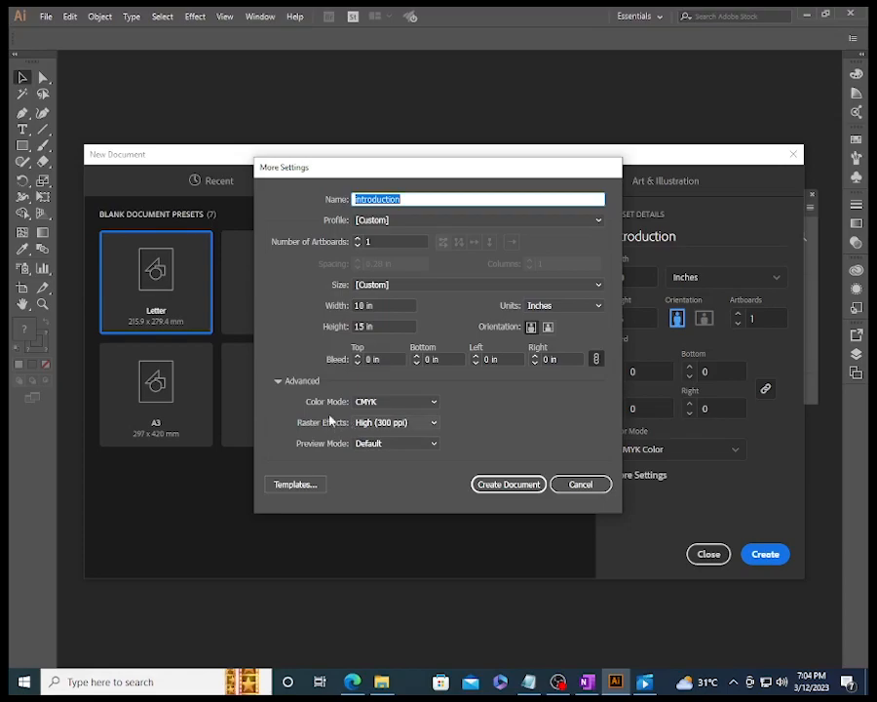
left_click(380, 426)
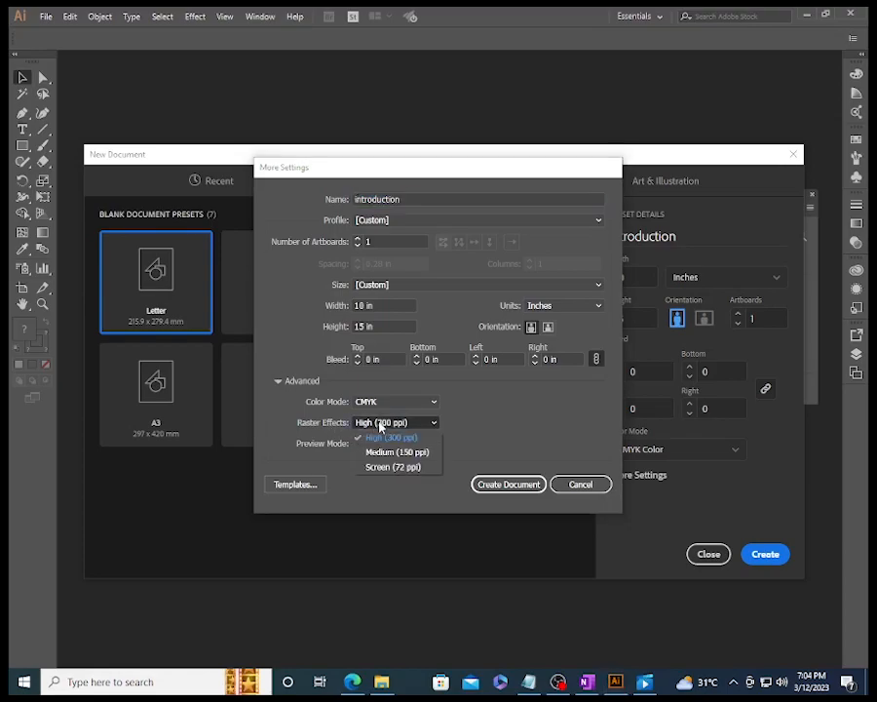
left_click(382, 436)
left_click(408, 446)
left_click(407, 447)
left_click(535, 484)
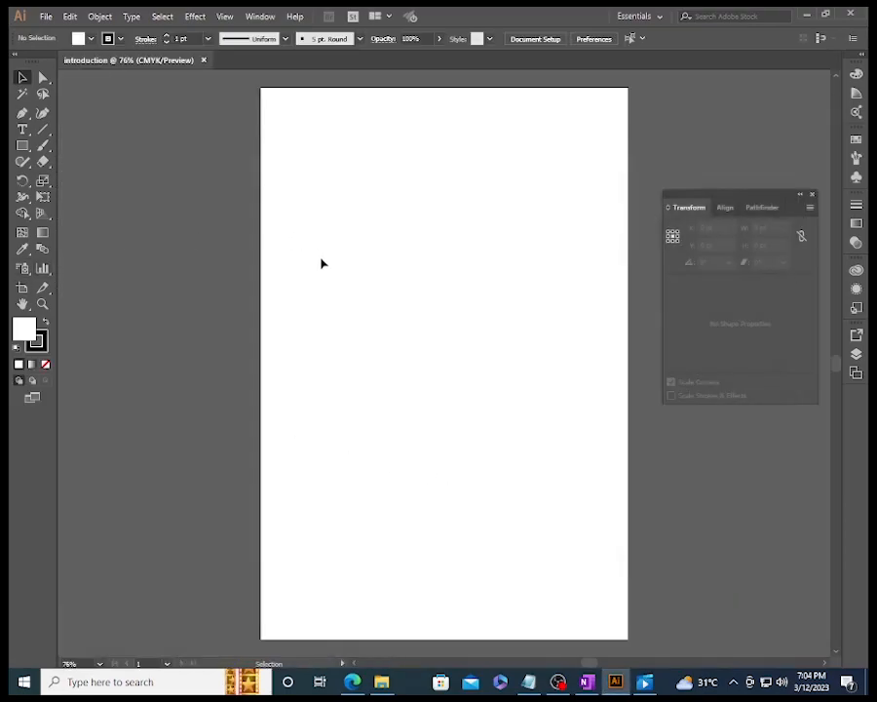
- Close the floating Transform panel and briefly look through the docked panels, including Color and Libraries, collapsing them again
left_click(813, 197)
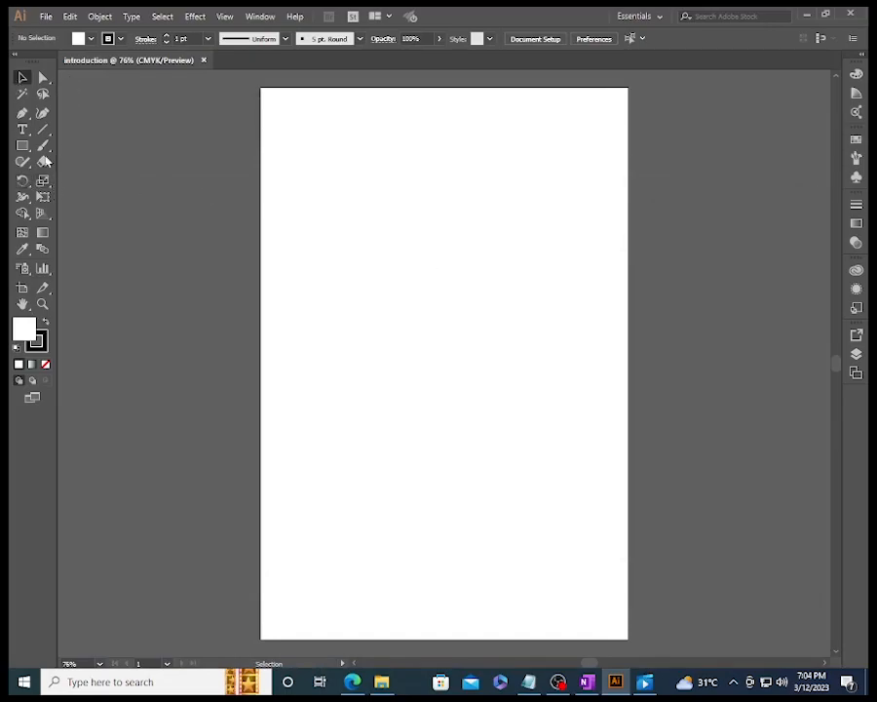
left_click(857, 73)
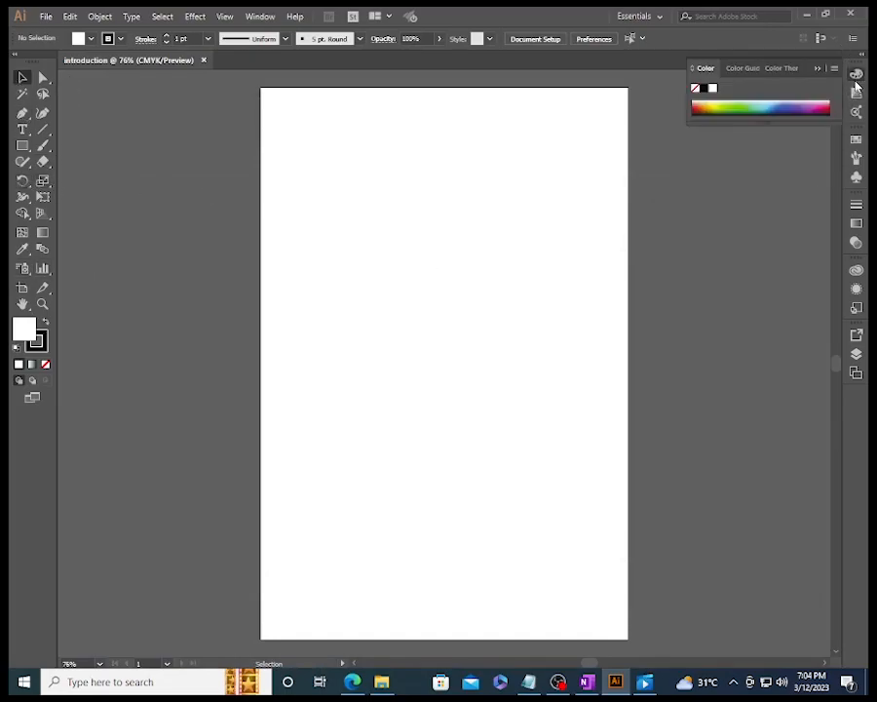
left_click(857, 222)
left_click(856, 269)
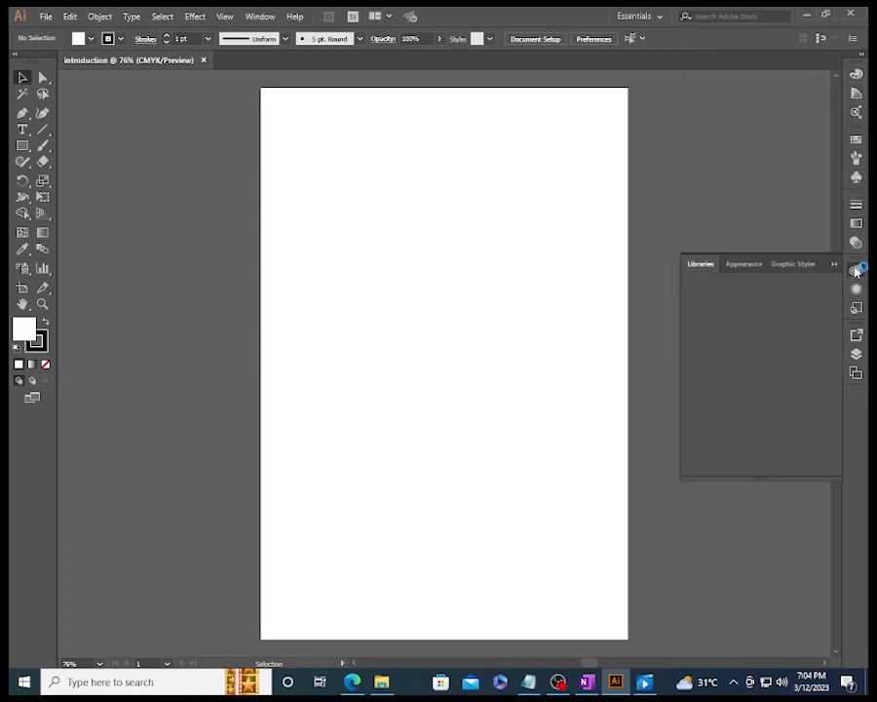
left_click(834, 265)
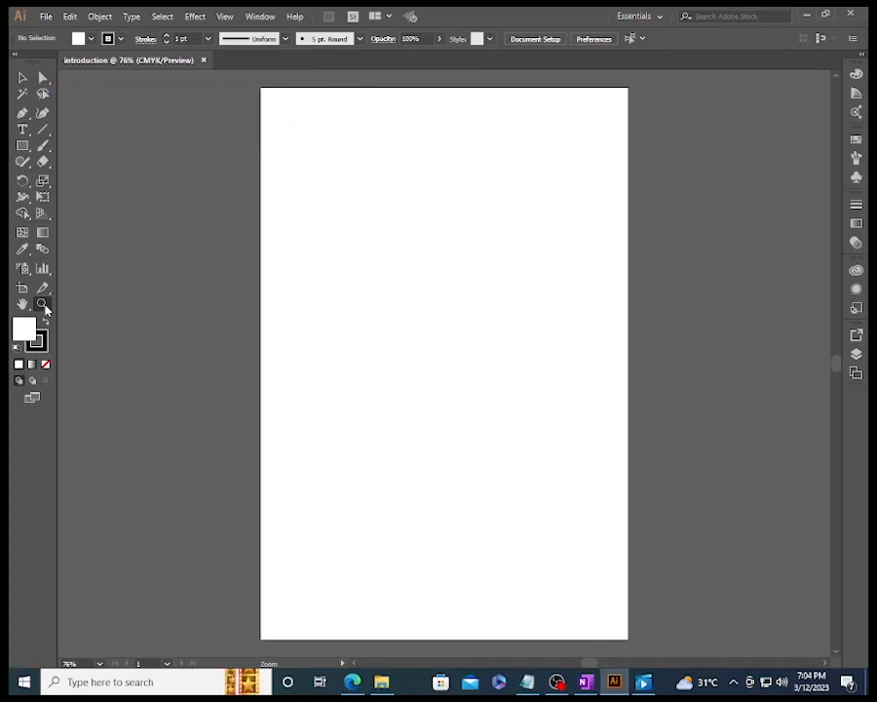
- Magnify and reduce the view of the blank artboard with the Zoom tool
left_click(43, 304)
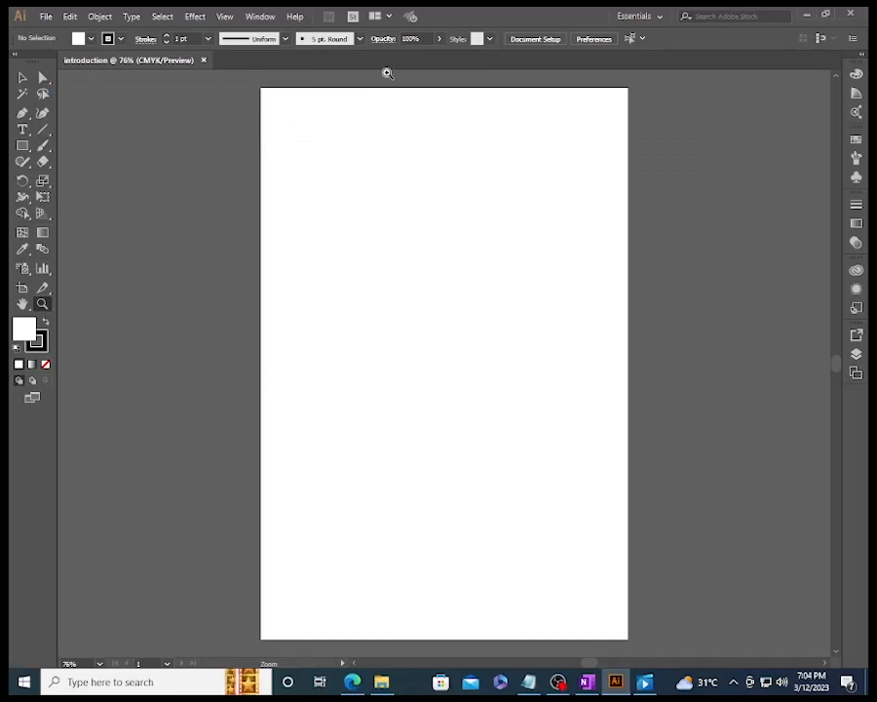
left_click(438, 295)
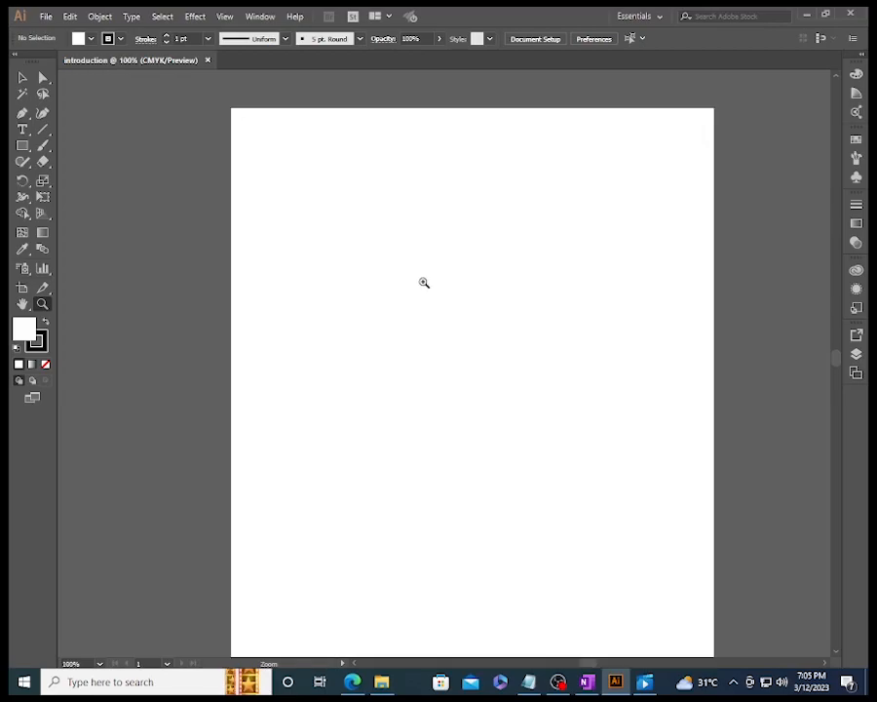
left_click(222, 263)
left_click(550, 272)
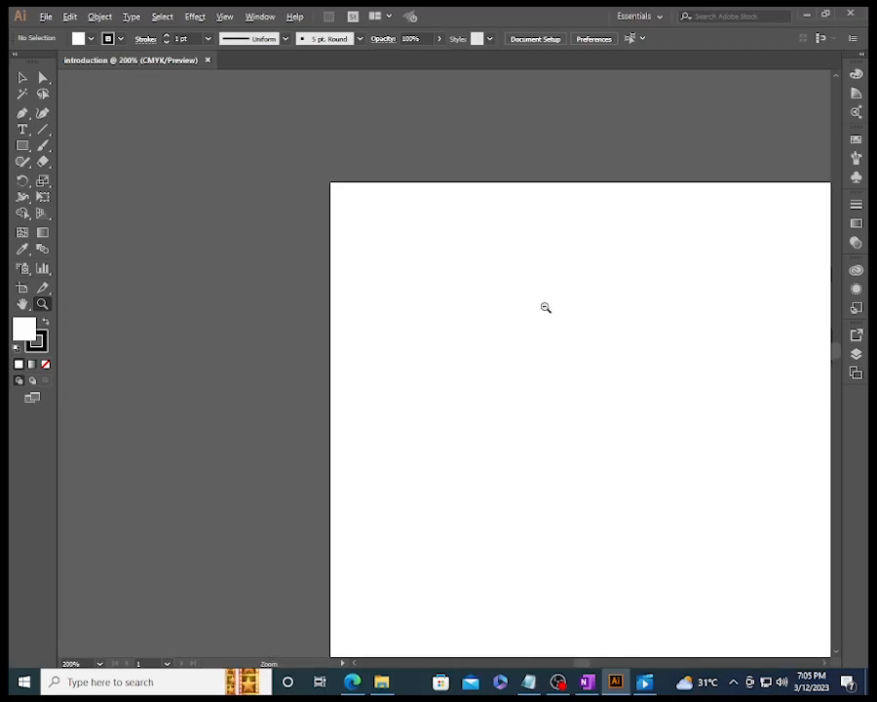
left_click(532, 329, "alt")
left_click(513, 343, "alt")
left_click(516, 344, "alt")
left_click(516, 344, "alt")
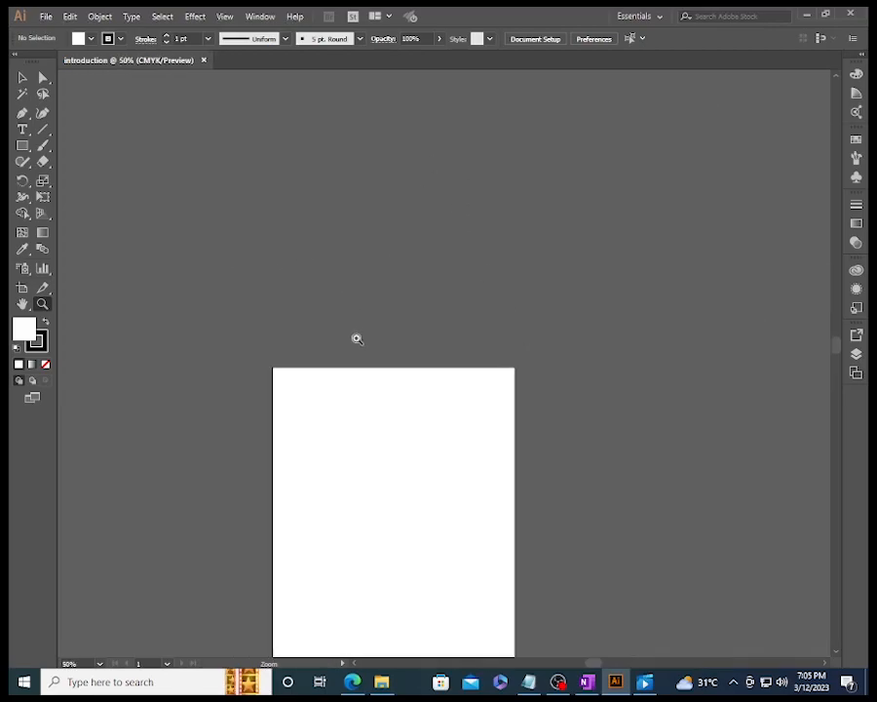
left_click(449, 403, "alt")
left_click(450, 404, "alt")
left_click(450, 403, "alt")
left_click(449, 404, "alt")
left_click(449, 403)
left_click(450, 403)
left_click(450, 403)
left_click(449, 403)
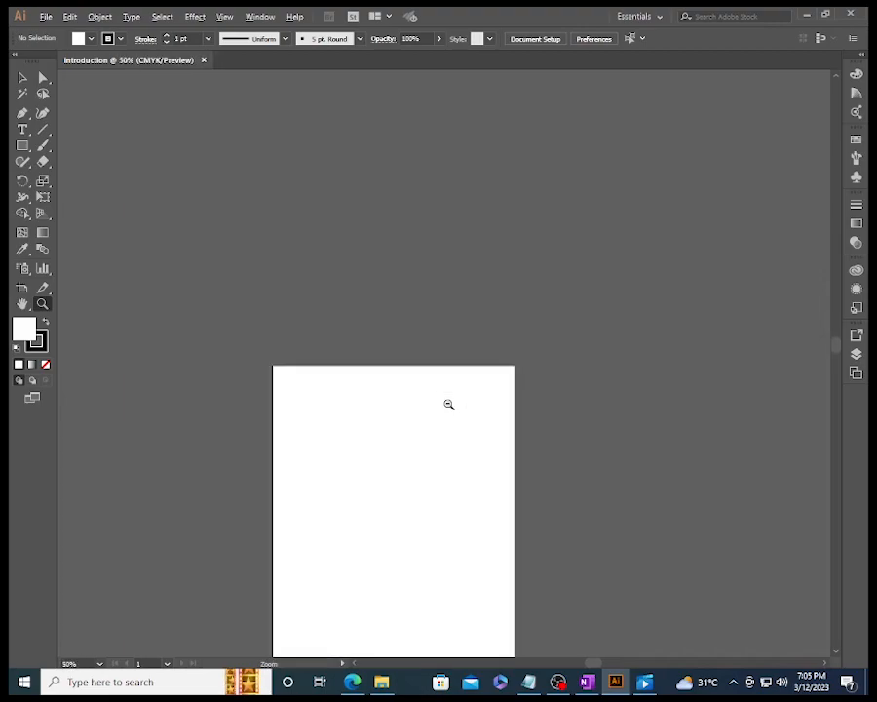
left_click(449, 404)
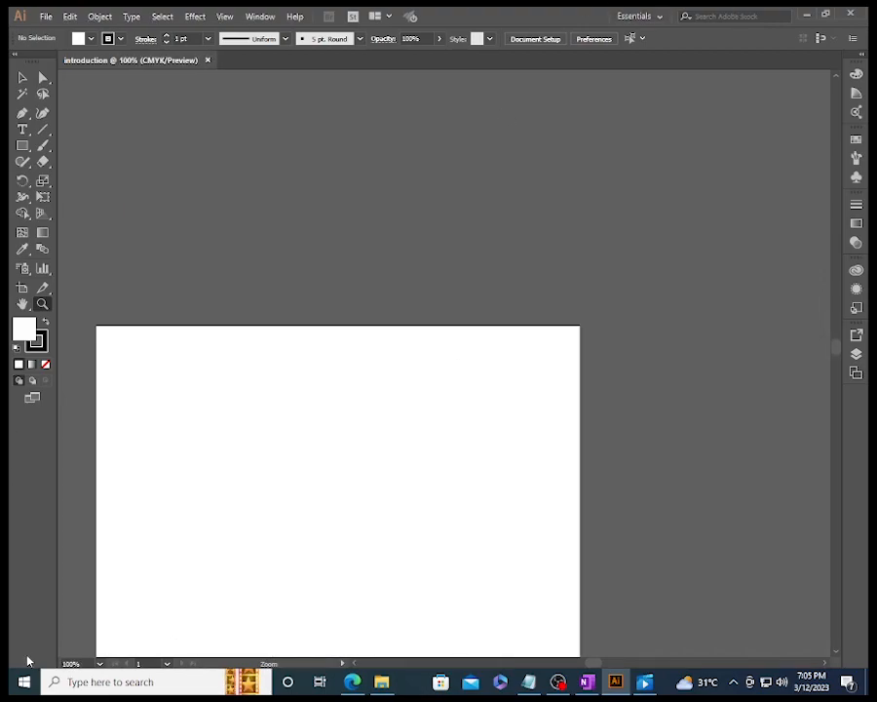
- Set the view magnification to 33.33%, and fit the whole artboard on screen
left_click(100, 664)
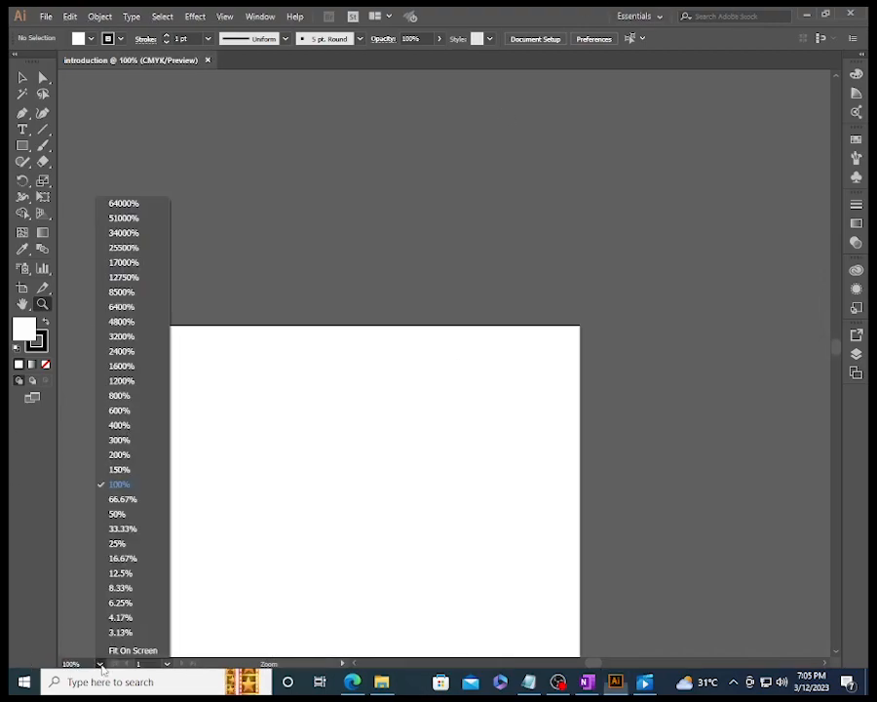
left_click(114, 531)
left_click(99, 664)
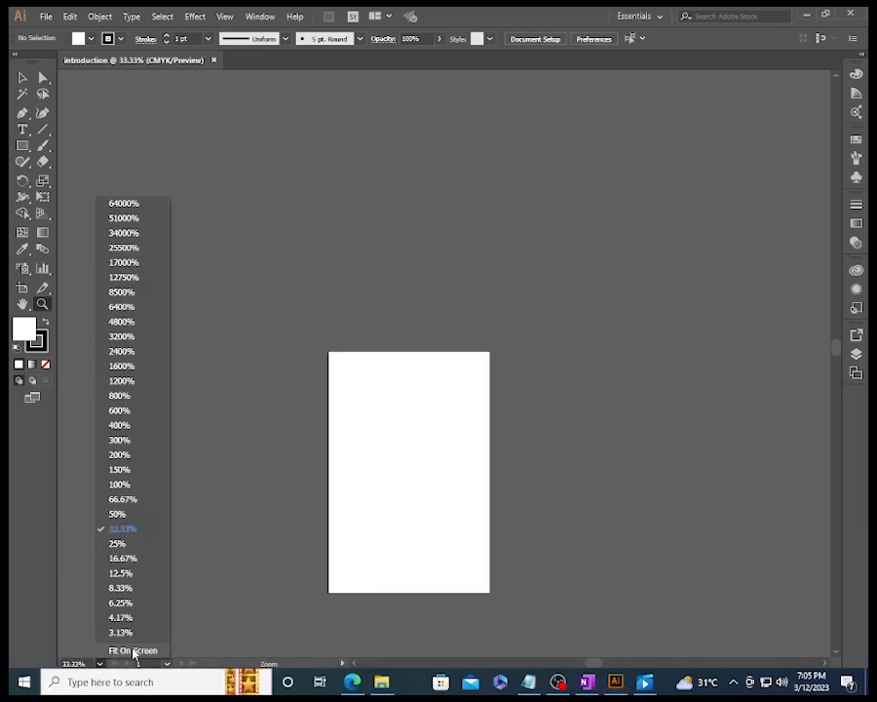
left_click(121, 650)
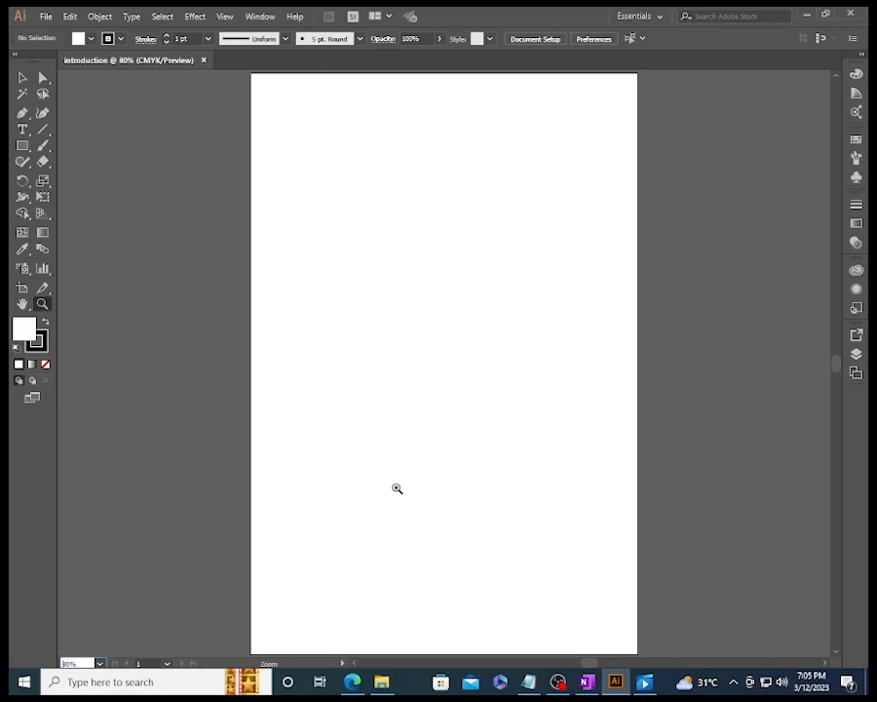
- Pan the artboard around the window with the Hand tool
left_click(24, 306)
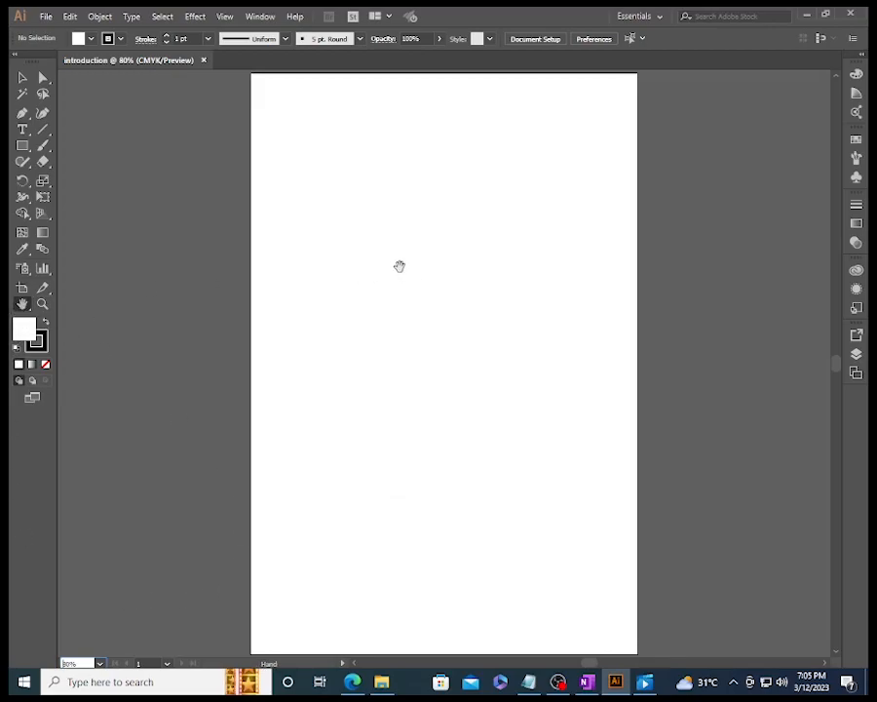
left_click_drag(400, 264, 369, 447)
left_click_drag(298, 435, 357, 326)
left_click_drag(430, 460, 402, 348)
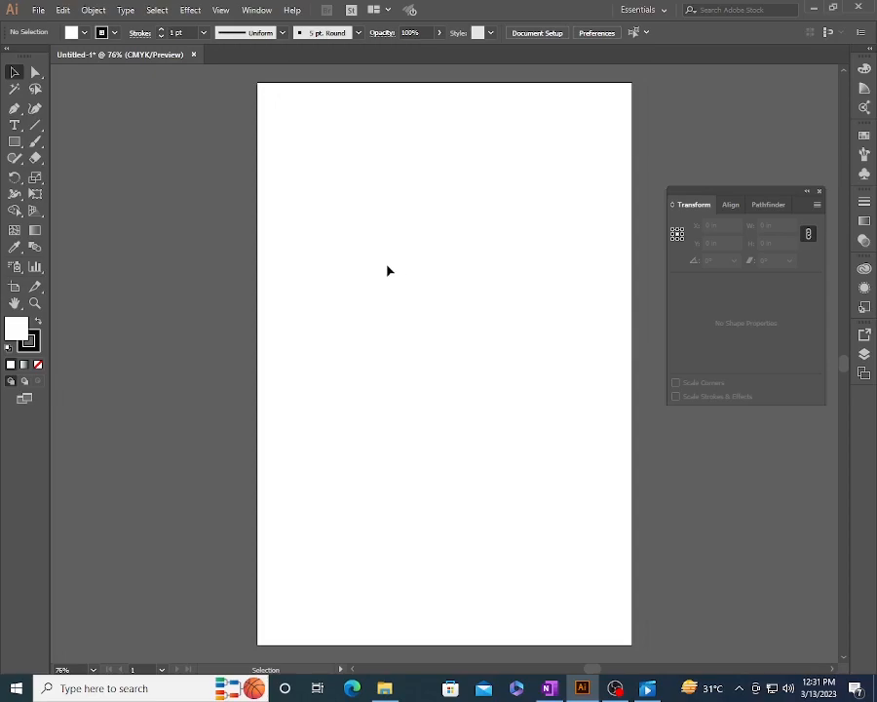
- Draw a rectangle about 3.78 by 2.49 in on the upper part of the artboard, and add an exact 5 by 3 in rectangle
left_click(15, 144)
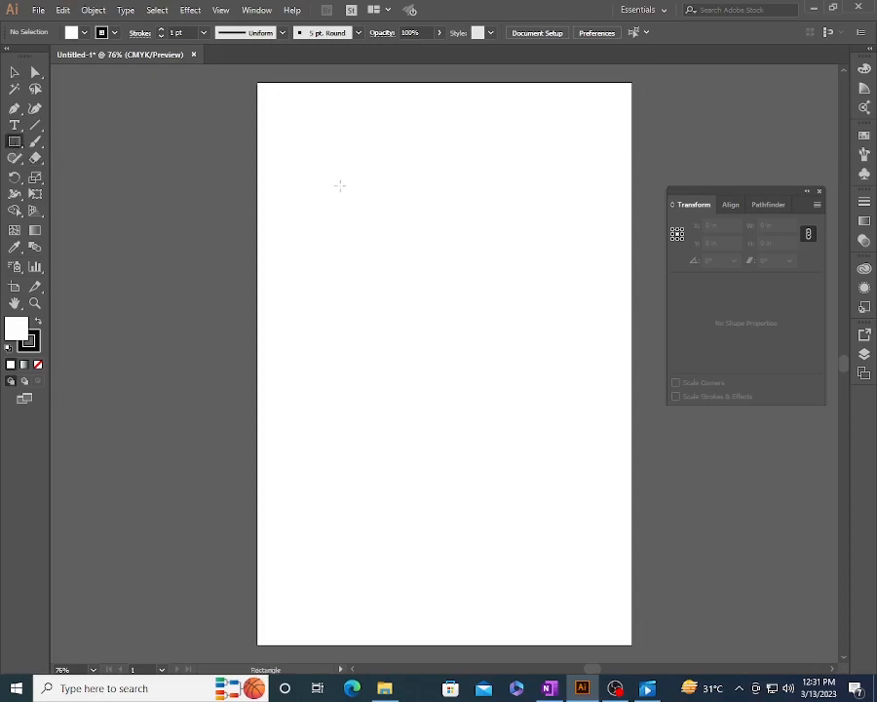
left_click_drag(305, 151, 448, 244)
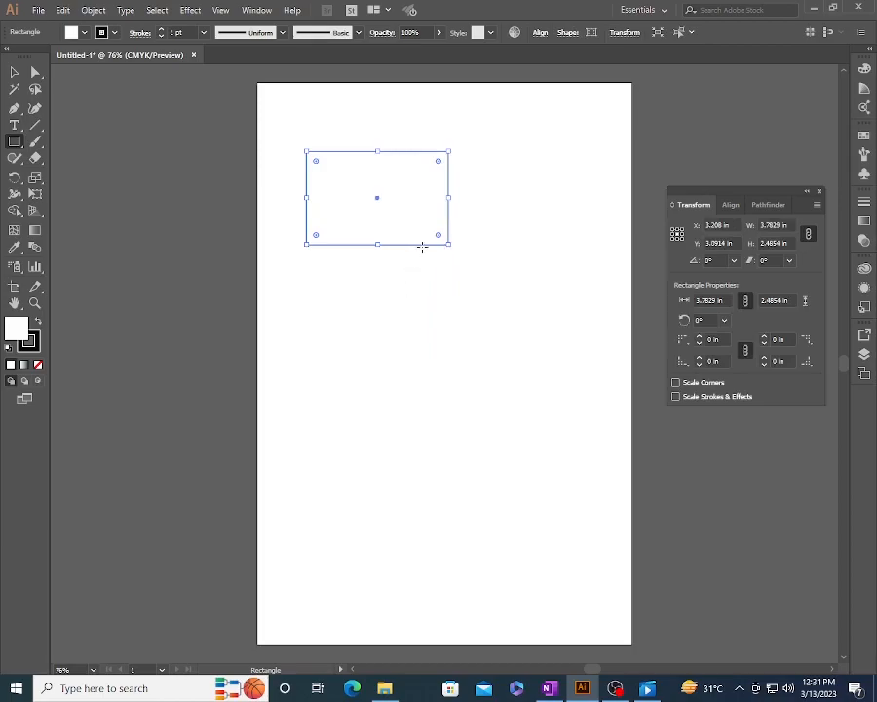
left_click(423, 327)
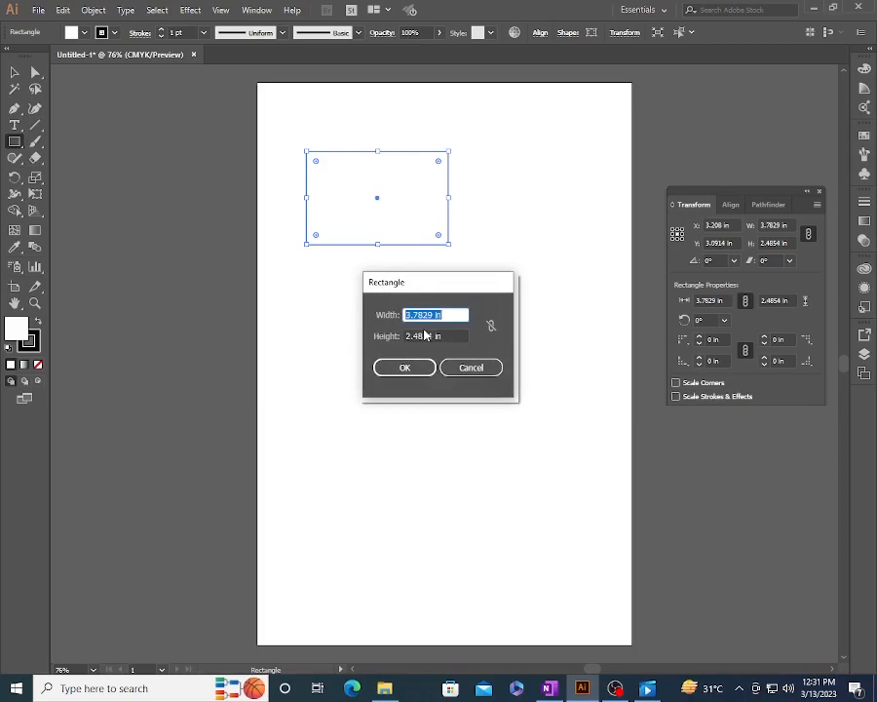
type("5")
key("Tab")
type("3")
key("Return")
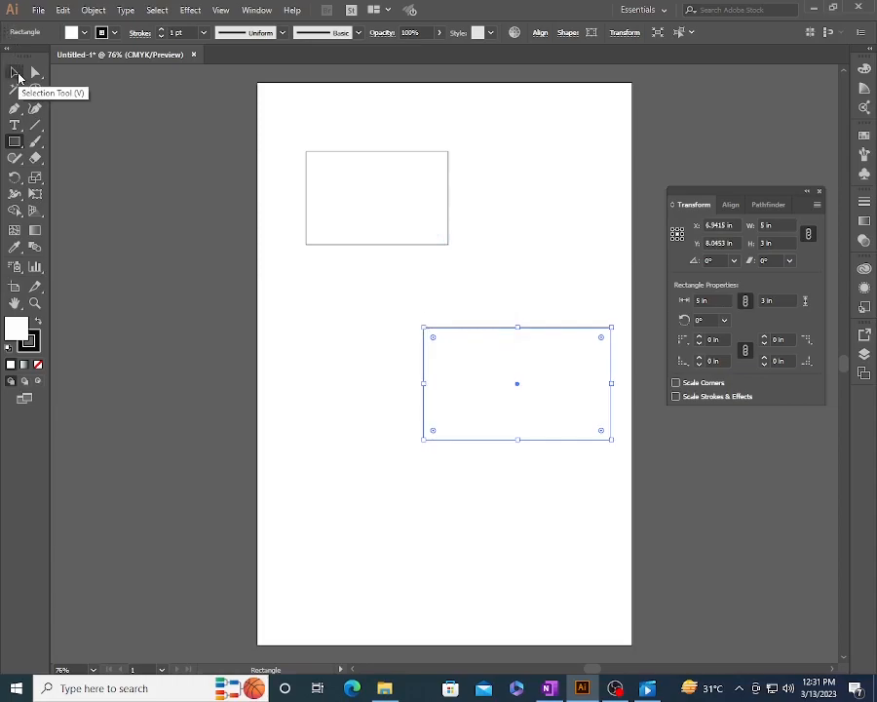
- Move the smaller rectangle to the artboard's upper right, and duplicate it once to its left and once more below that copy
left_click(16, 73)
left_click(332, 252)
left_click(368, 226)
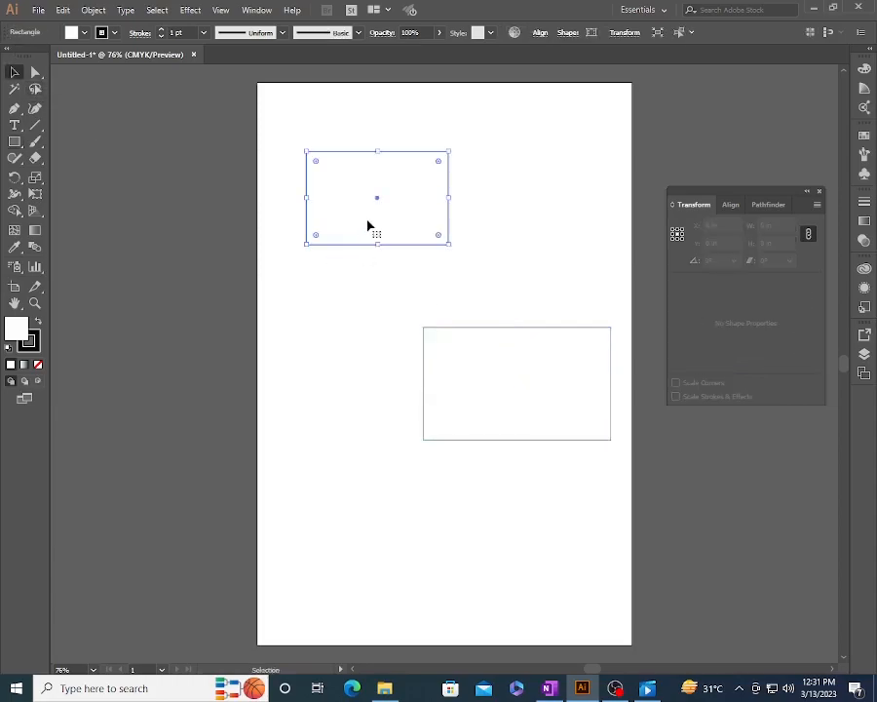
left_click_drag(368, 226, 244, 221)
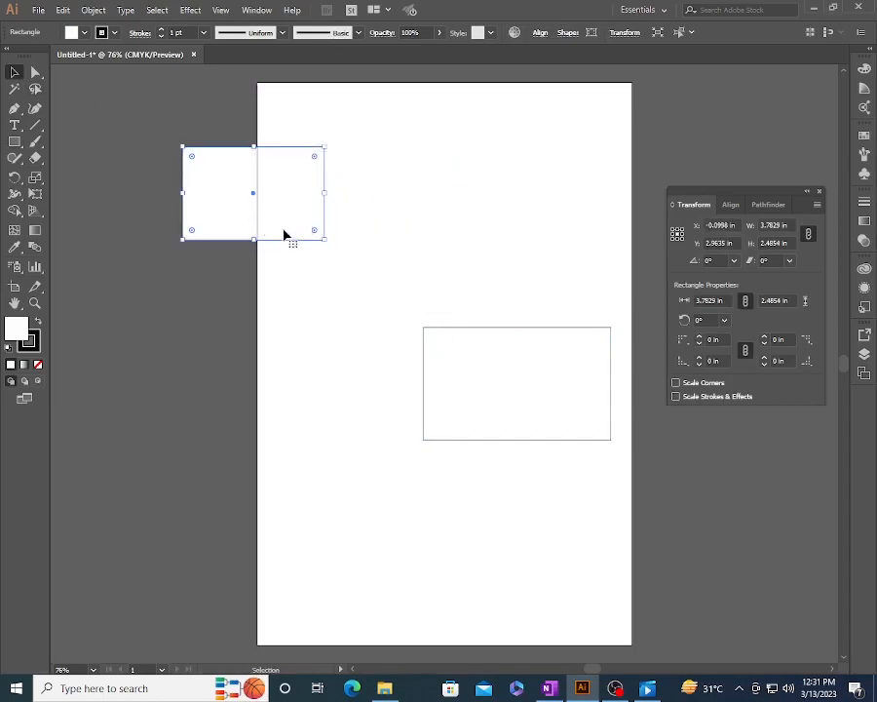
left_click_drag(299, 216, 525, 225)
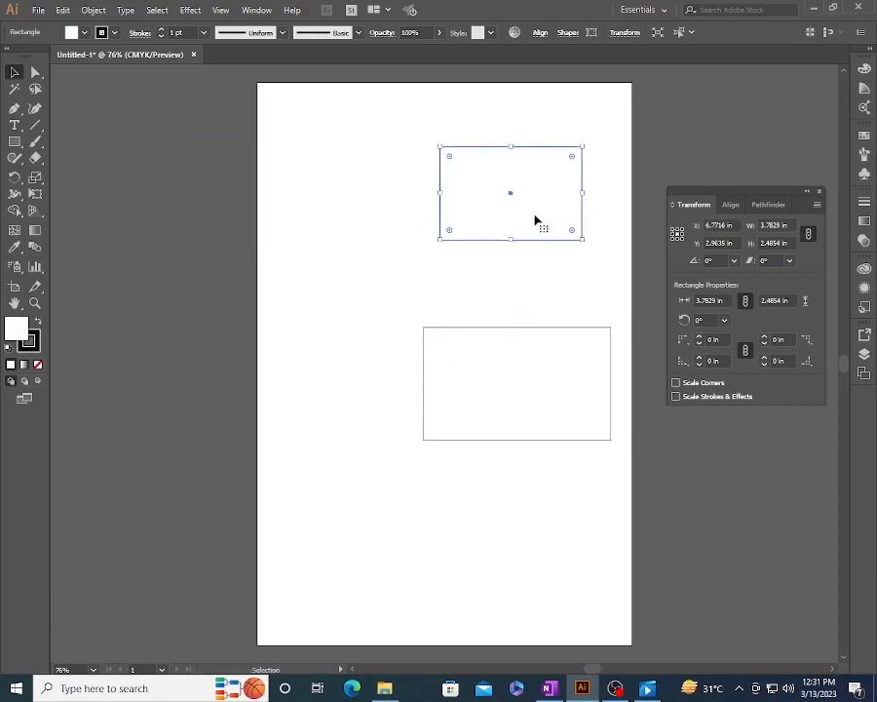
left_click_drag(517, 221, 373, 216)
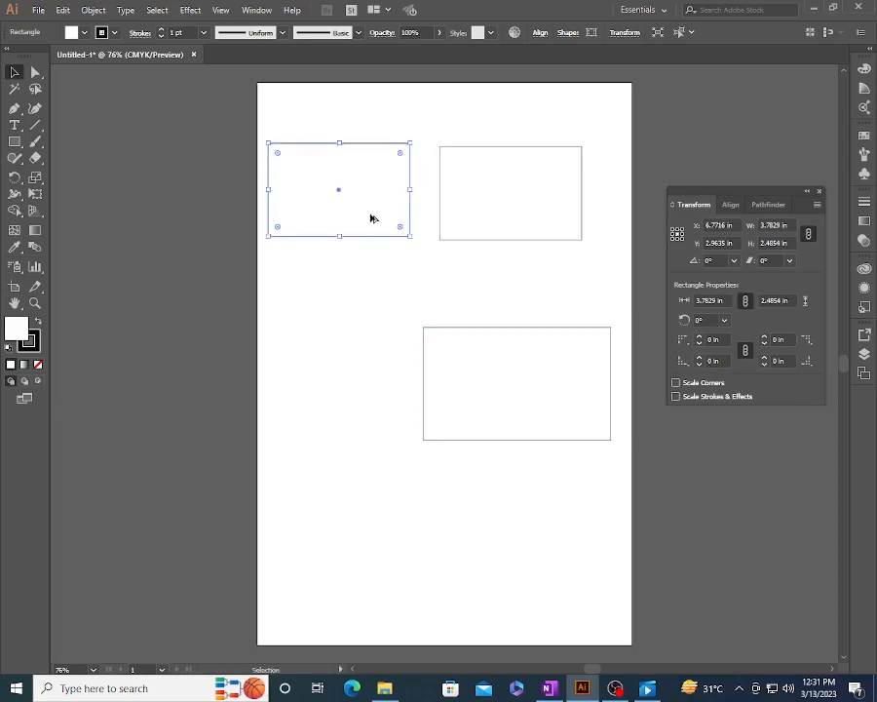
left_click_drag(317, 199, 325, 357)
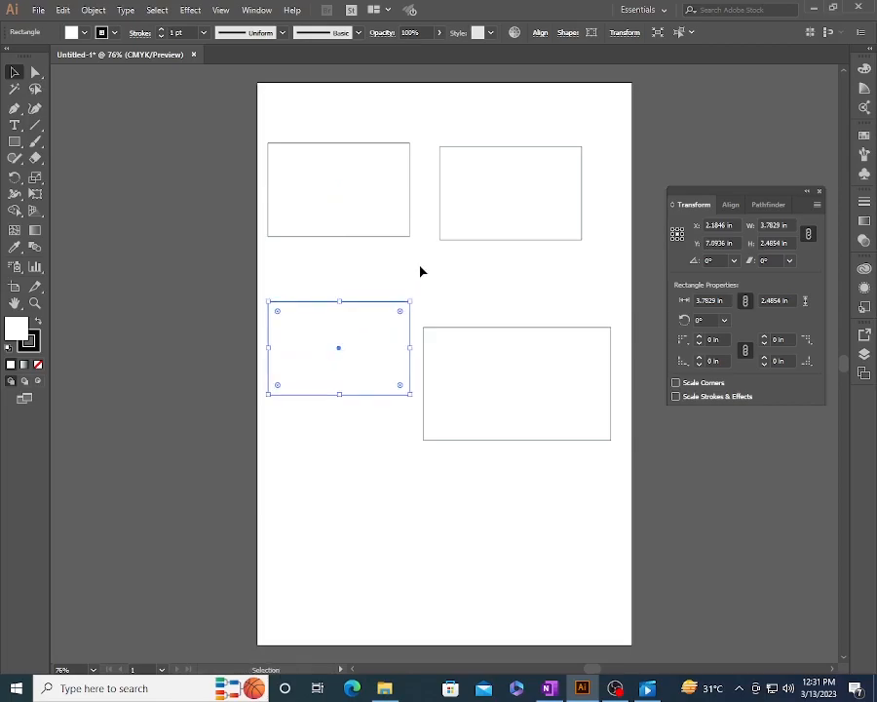
- Delete all the rectangles from the artboard
key("Delete")
left_click_drag(341, 108, 546, 353)
key("Delete")
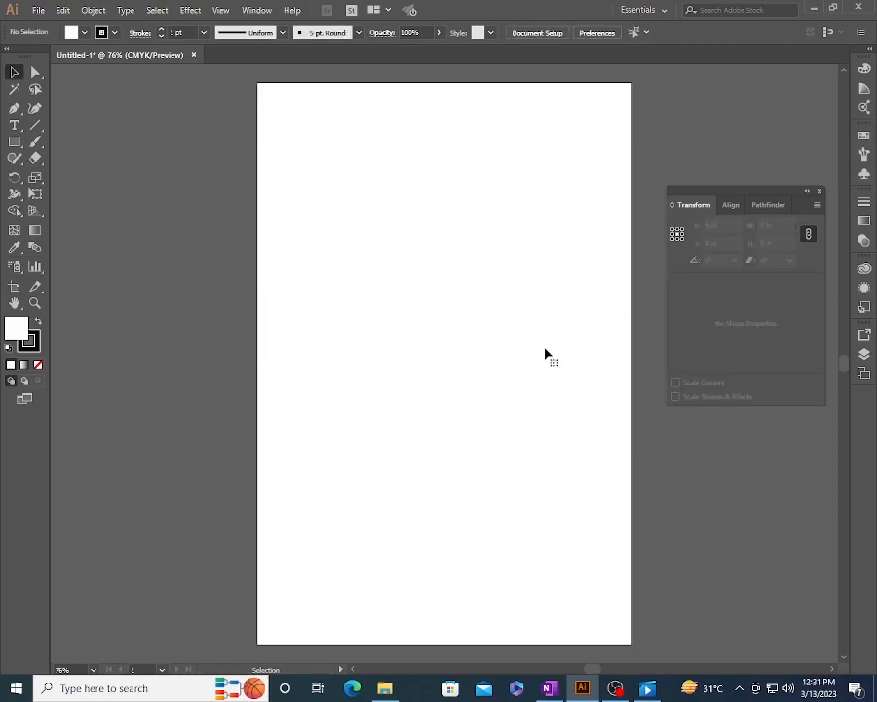
- Draw a square about 2.41 in wide, then from their centres a rectangle about 2.38 by 2.81 in and a square about 3.18 in
left_click(15, 141)
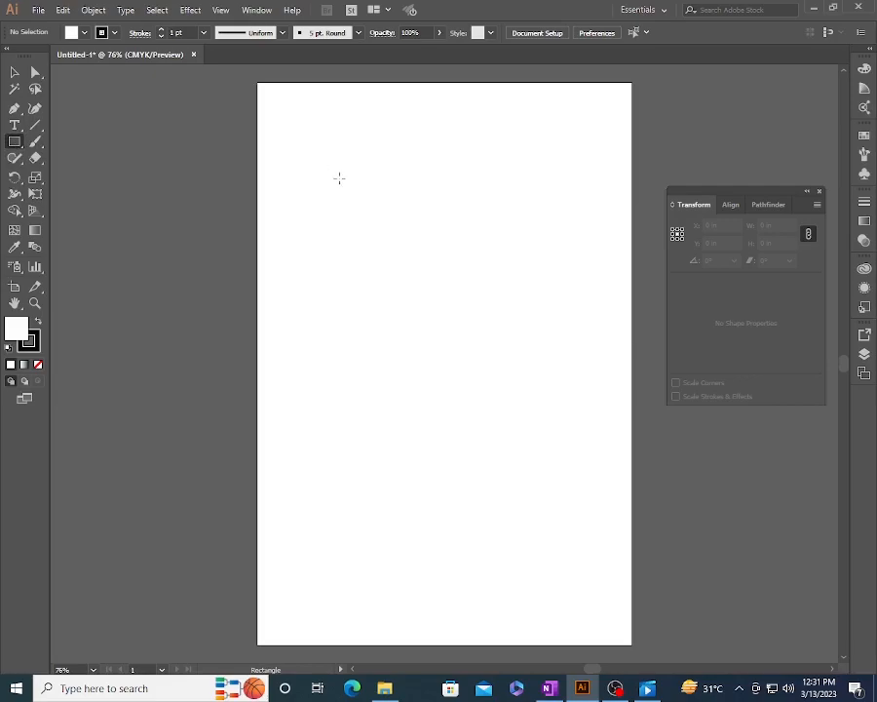
mouse_move(337, 184)
left_mouse_down()
mouse_move(390, 250)
mouse_move(469, 315)
mouse_move(426, 274)
mouse_move(441, 297)
mouse_move(423, 276)
mouse_move(430, 273)
left_mouse_up()
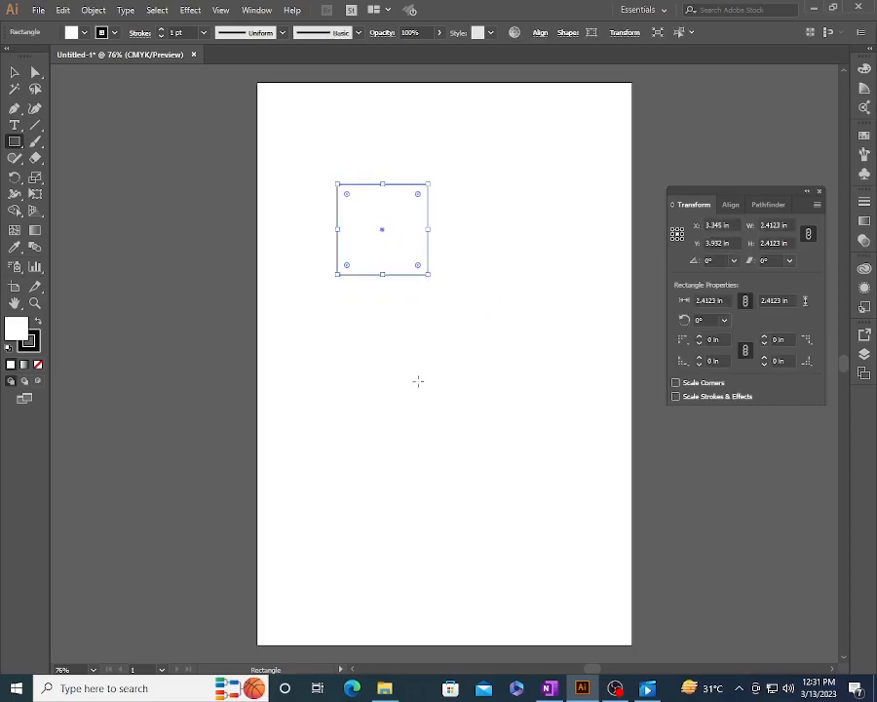
left_click_drag(411, 382, 457, 439)
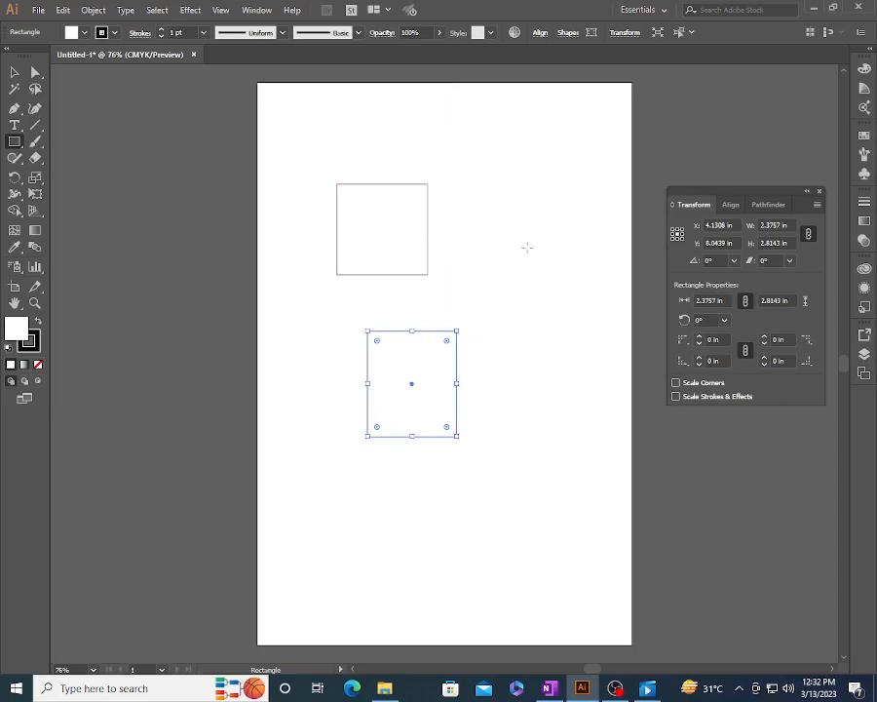
left_click_drag(505, 236, 544, 290)
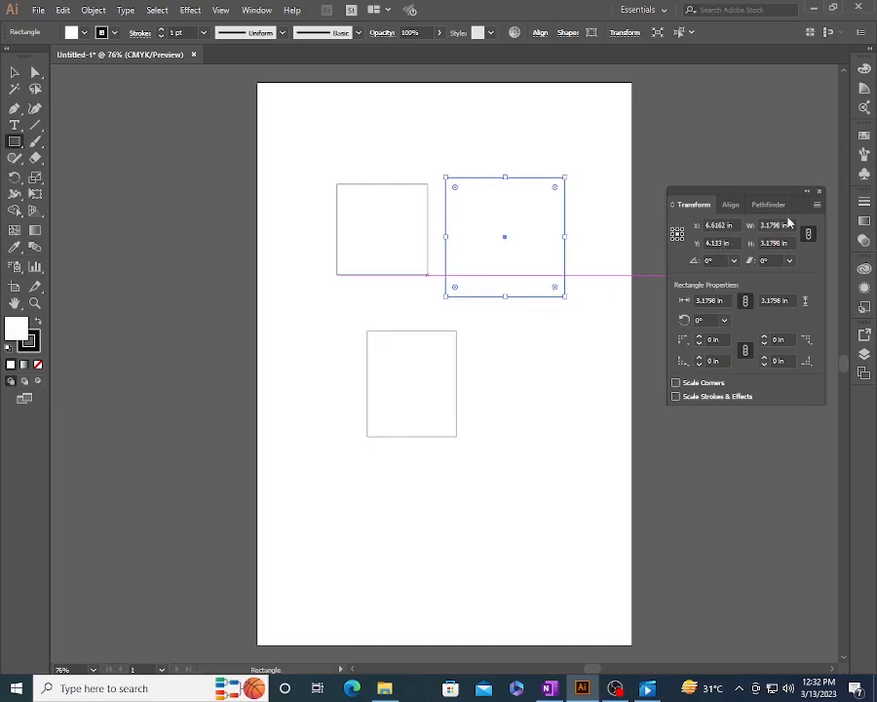
- Close and reopen the Transform panel, and turn off its constrained width and height proportions
left_click(821, 192)
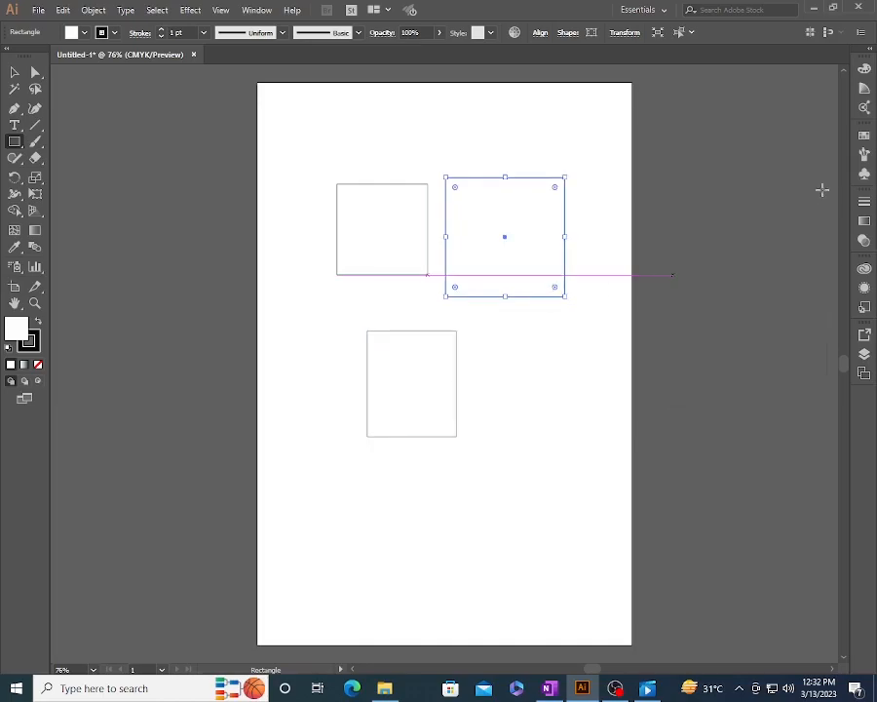
left_click(255, 11)
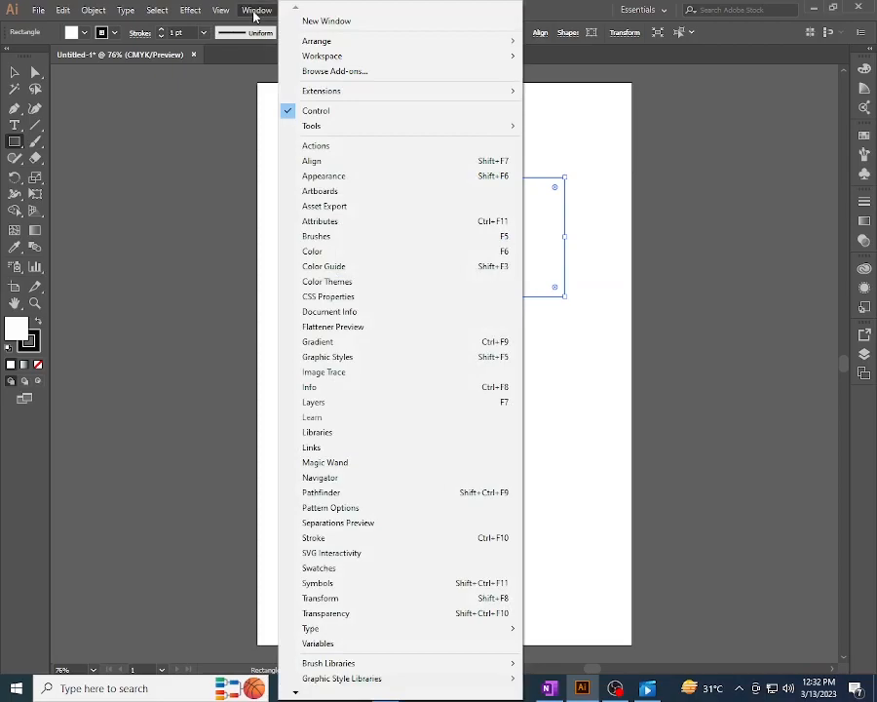
left_click(388, 600)
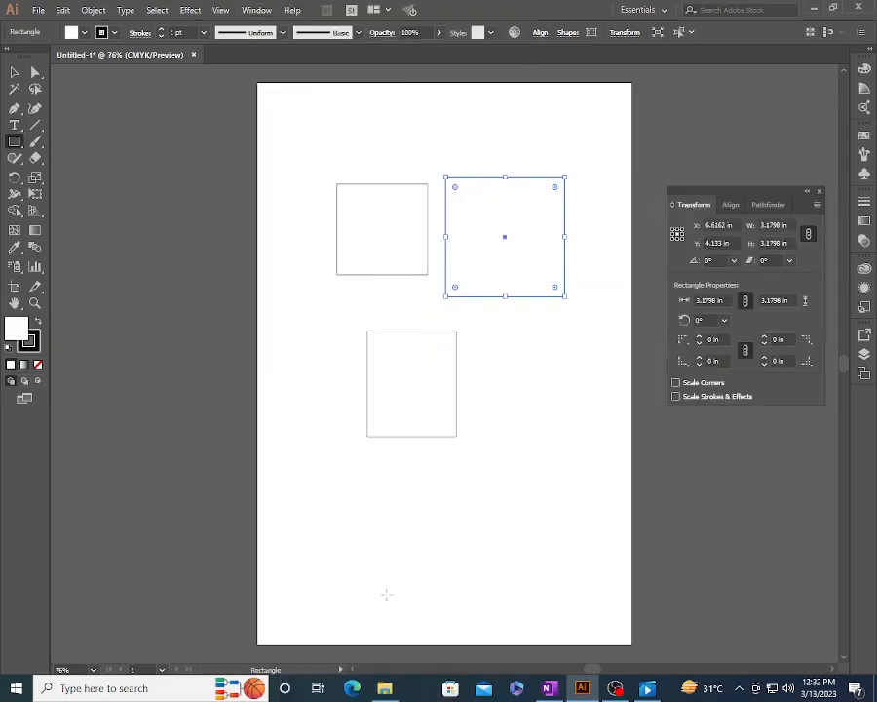
left_click(808, 234)
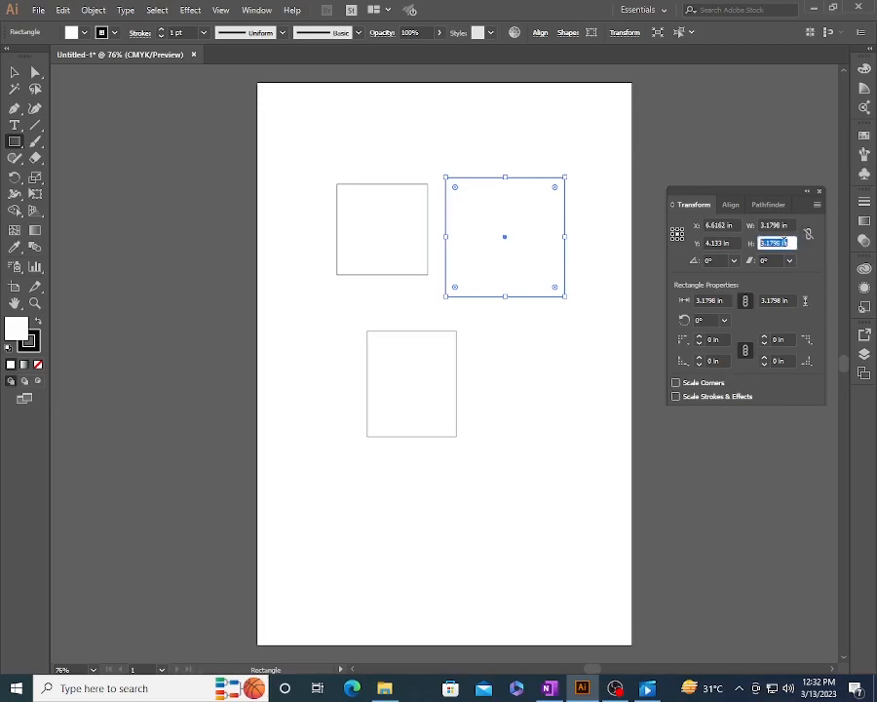
- Set the larger square's X position to 6.75 in, step it up to 8.25 in, and back down to 7.375 in
left_click(719, 225)
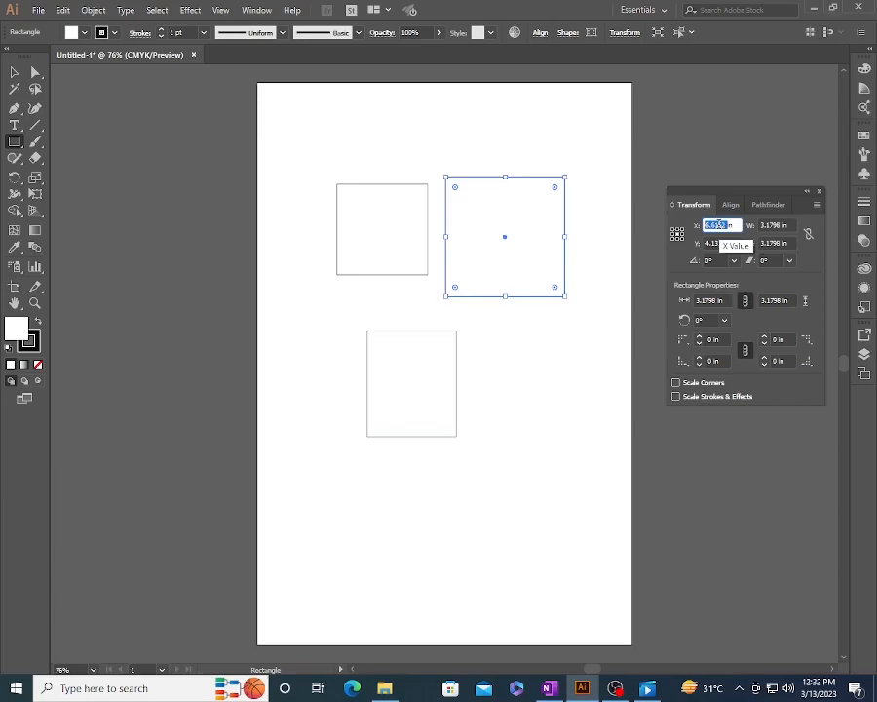
type("4.75")
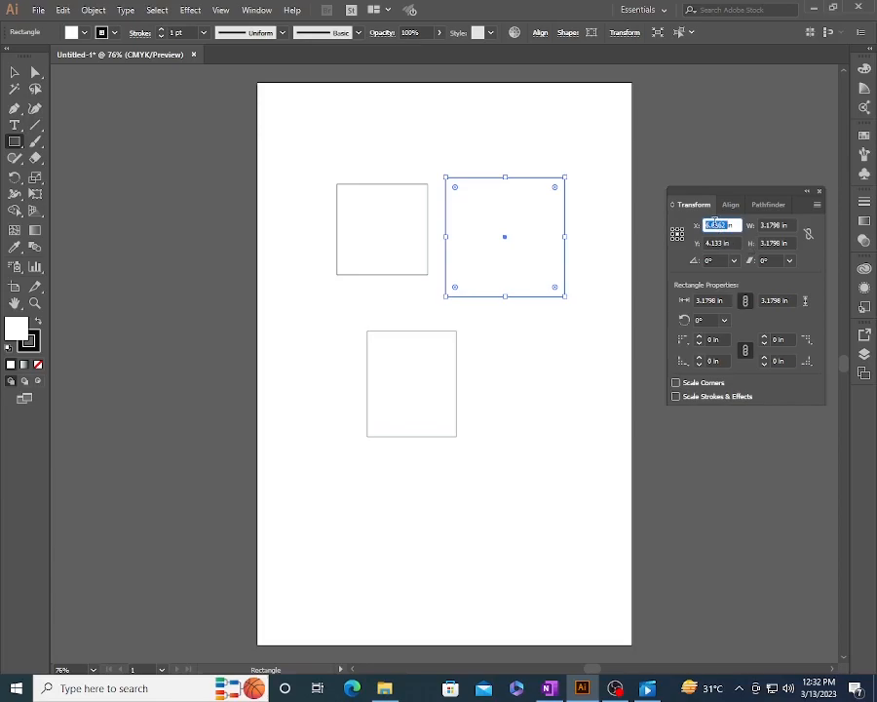
key("Return")
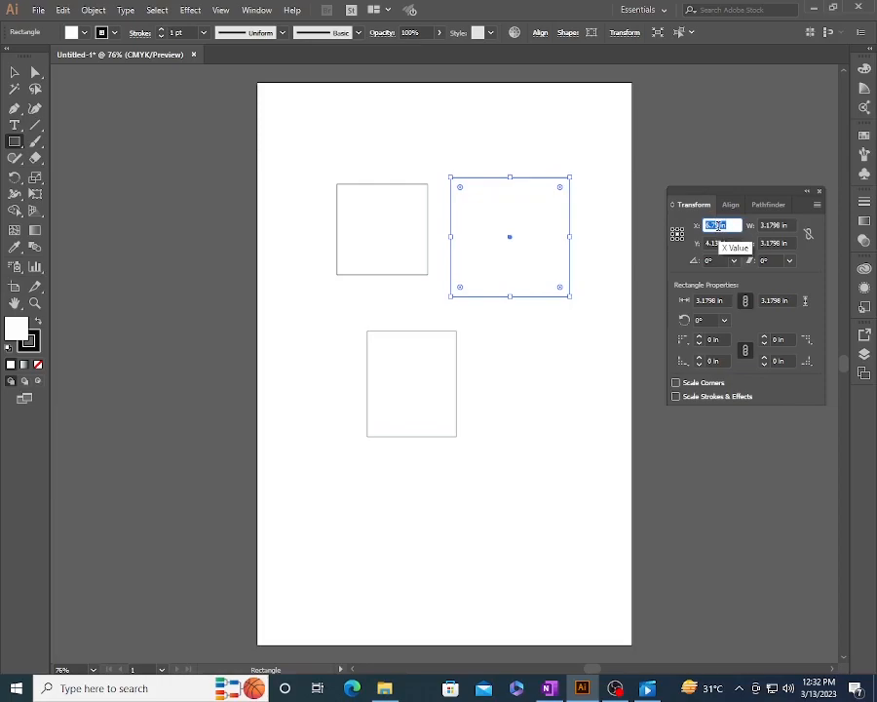
key("Up")
key("Up")
key("Up")
key("Up")
key("Up")
key("Up")
key("Up")
key("Up")
key("Up")
key("Up")
key("Up")
key("Up")
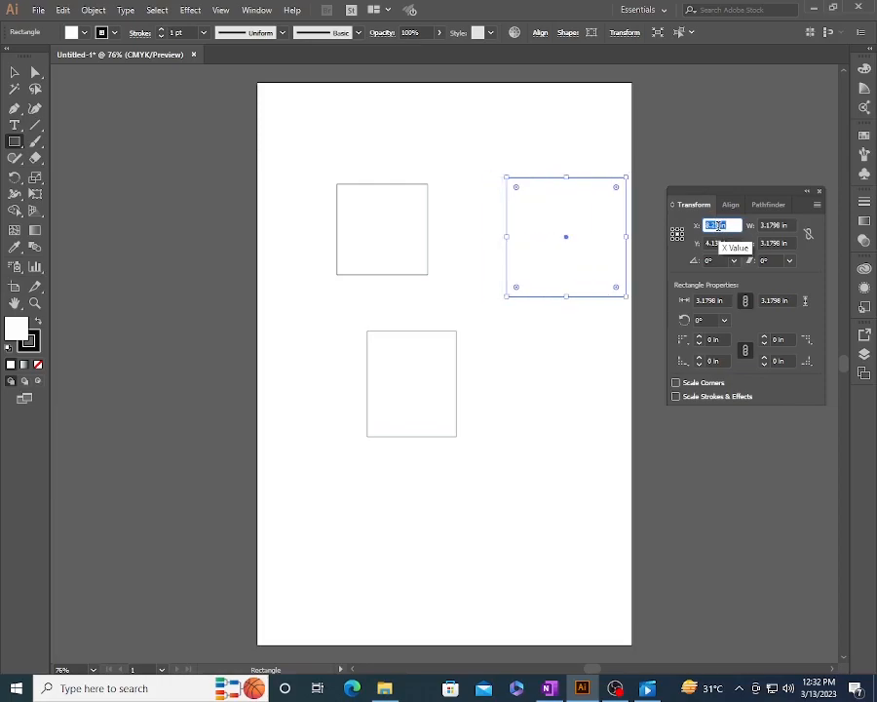
key("Down")
key("Down")
key("Down")
key("Down")
key("Down")
key("Down")
key("Down")
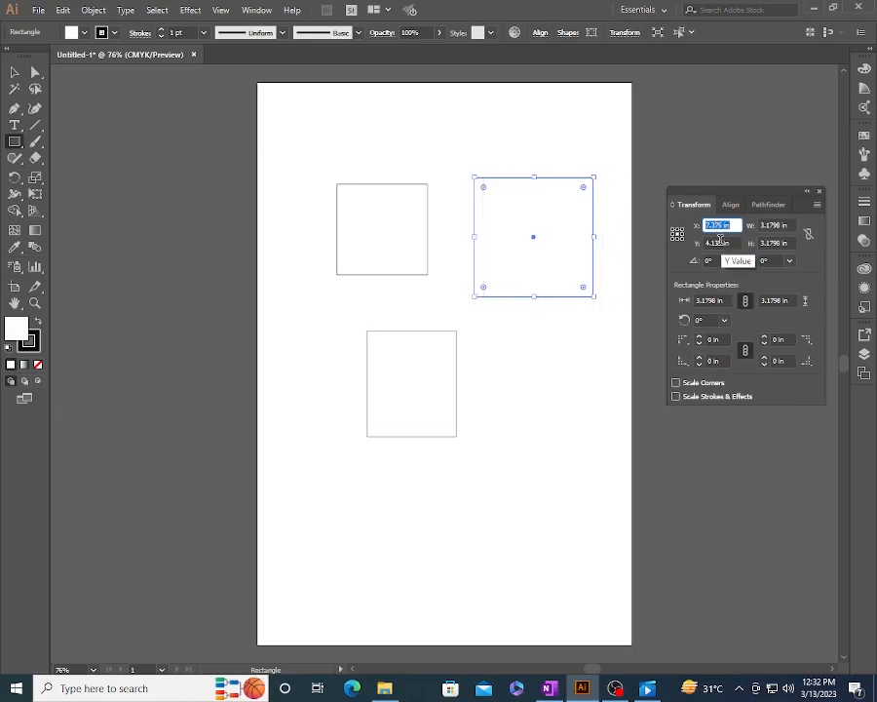
- Step the larger square's Y position down to 2.875 in
left_click(716, 243)
key("Down")
key("Down")
key("Down")
key("Down")
key("Down")
key("Down")
key("Down")
key("Down")
key("Down")
key("Down")
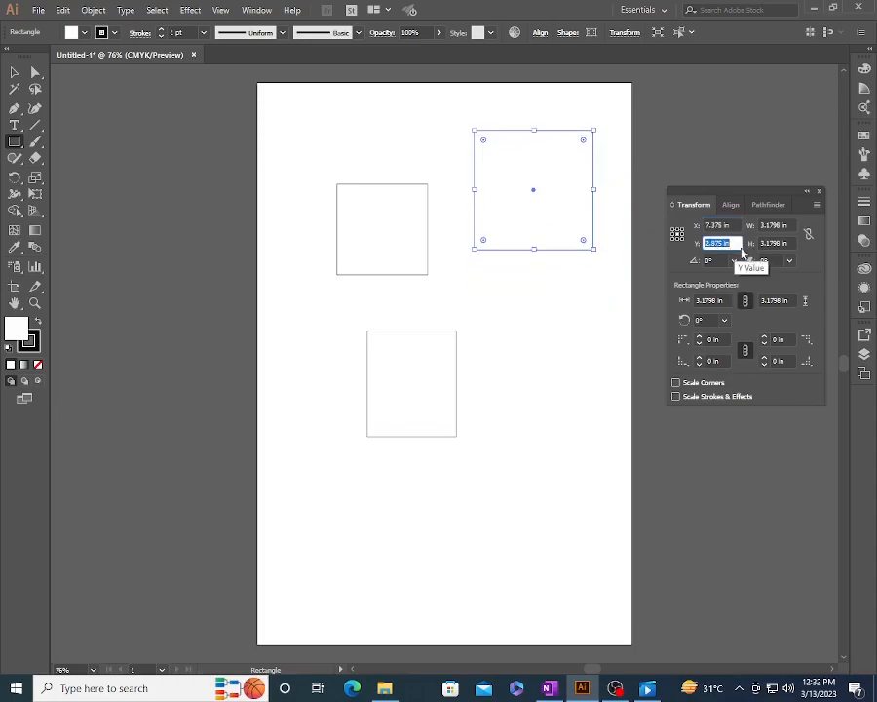
- Resize the selected square to 3 in wide and 6 in high
left_click(774, 225)
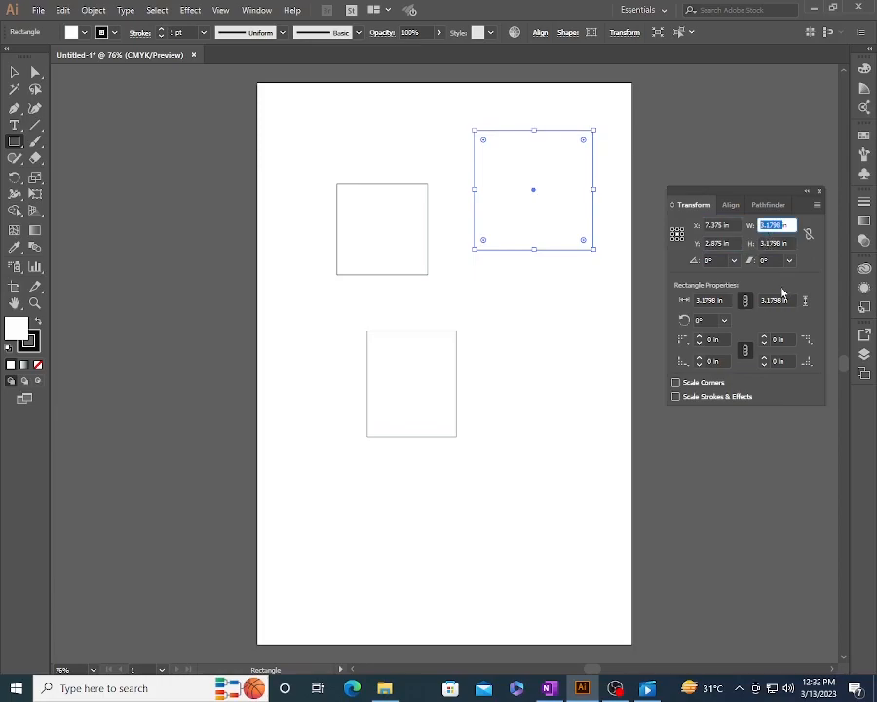
type("3")
key("Tab")
type("6")
key("Return")
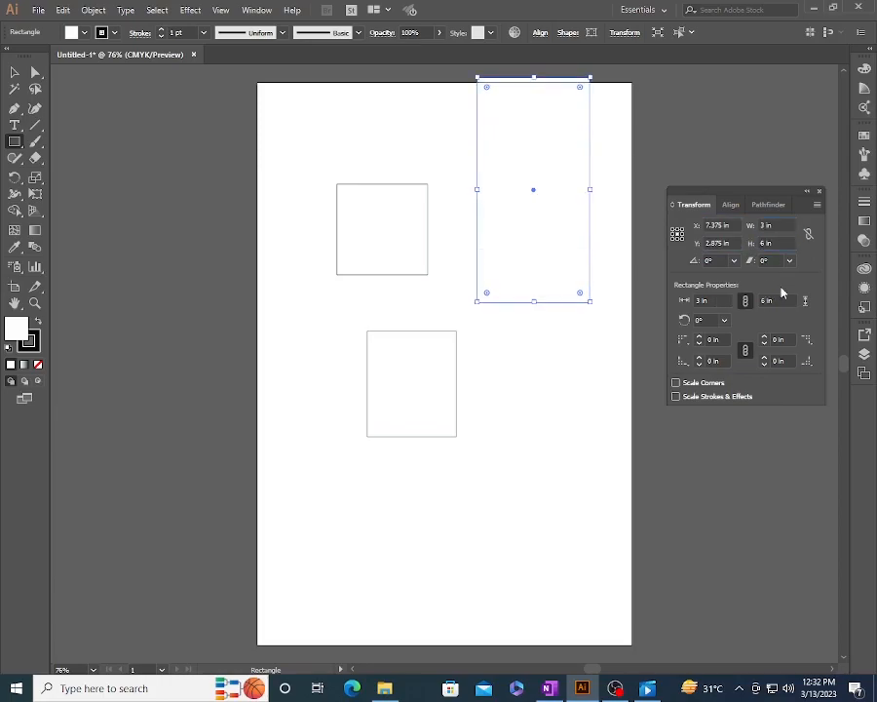
- Constrain the width and height proportions, and set the selected rectangle's width to 5 in
left_click(808, 235)
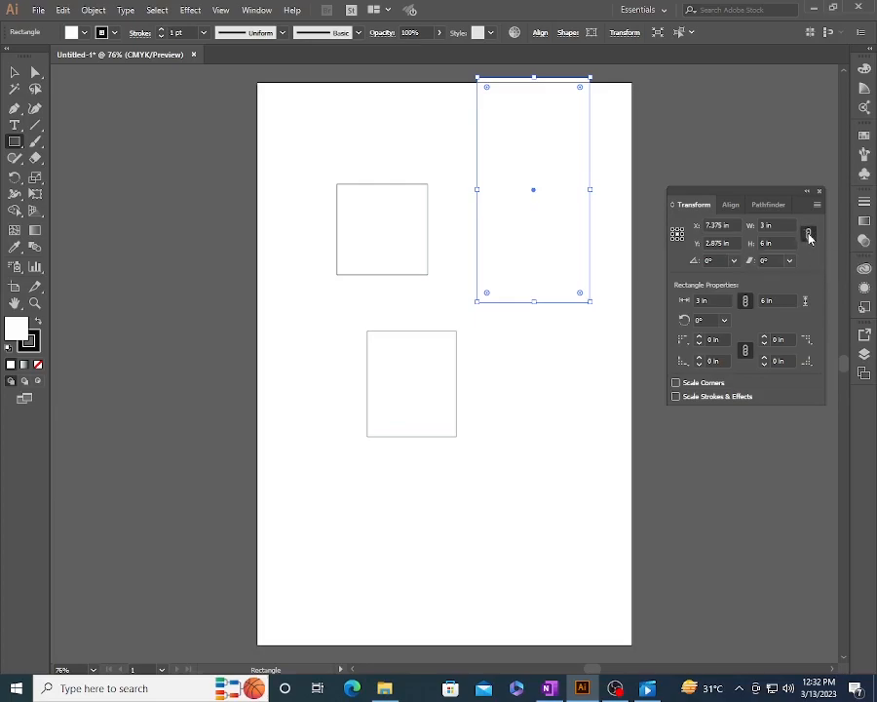
double_click(765, 225)
type("5")
key("Return")
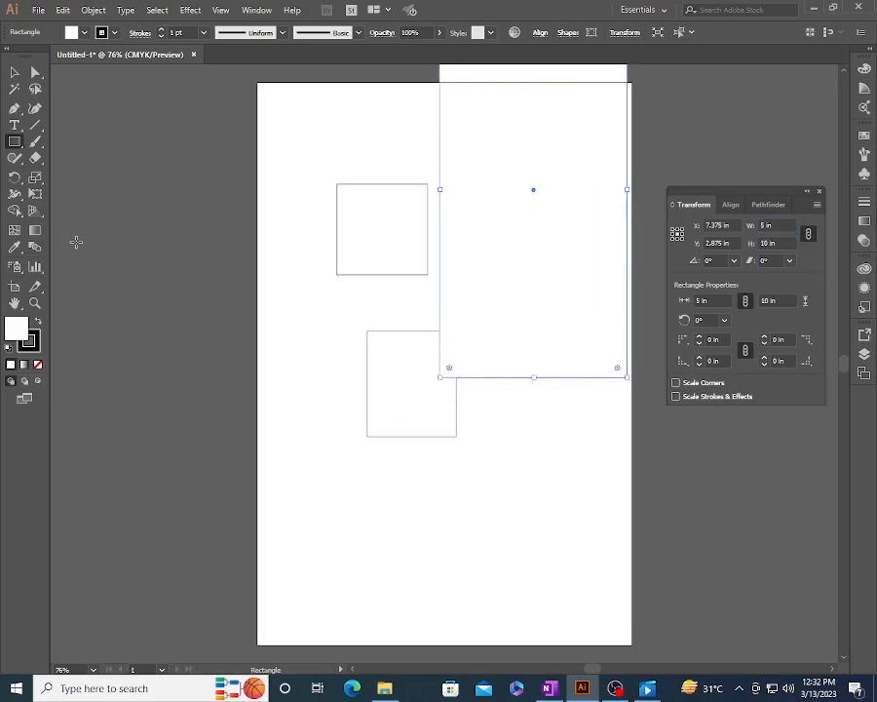
- Select all three shapes on the artboard and delete them
left_click(15, 72)
left_click(502, 471)
left_click_drag(348, 177, 514, 388)
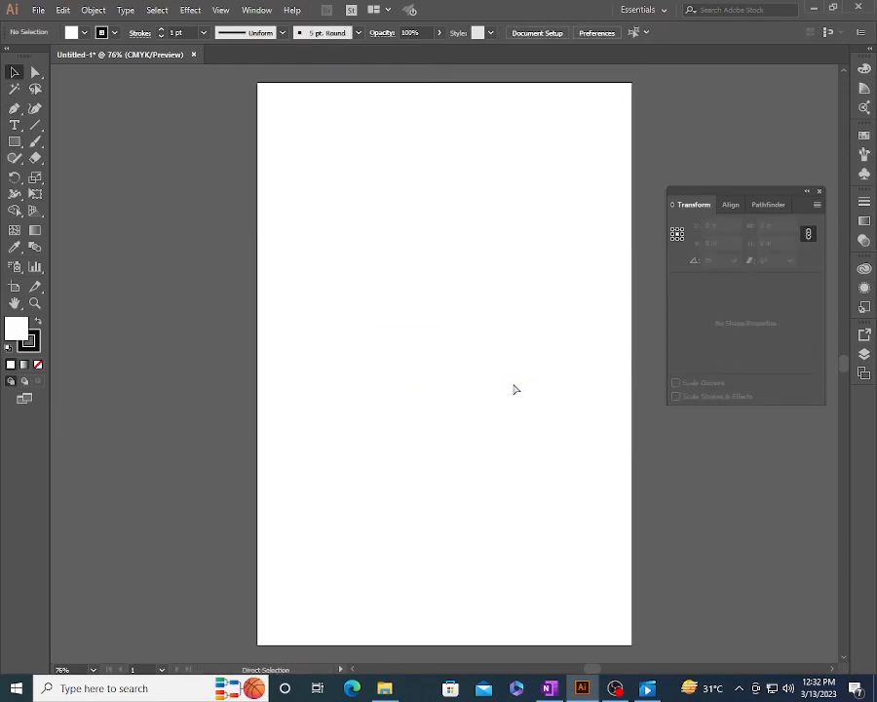
- Draw a rectangle about 2.54 by 1.90 in on the upper half of the artboard
left_click(16, 143)
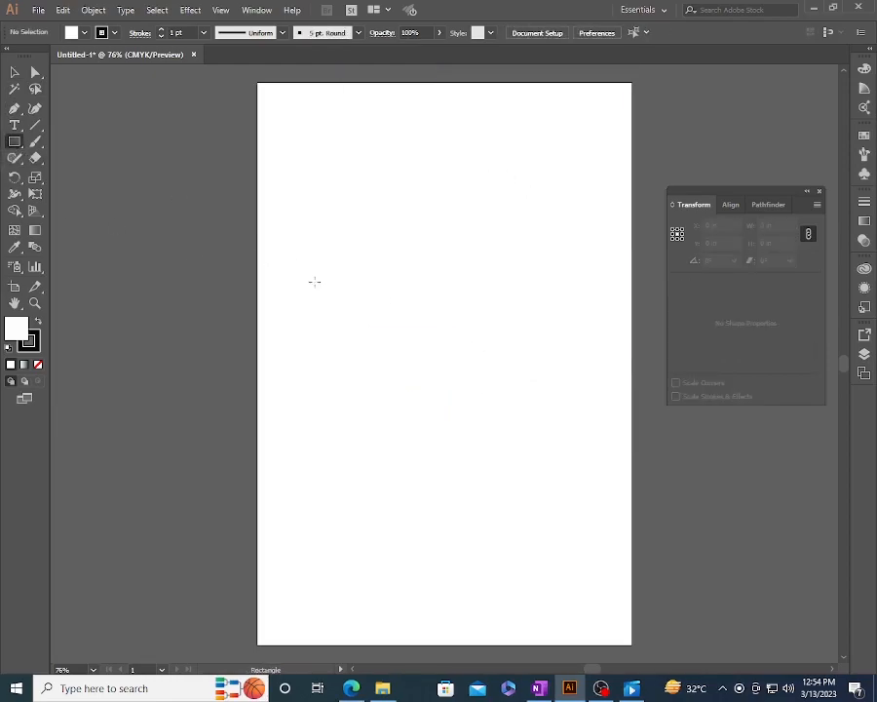
left_click_drag(320, 241, 418, 312)
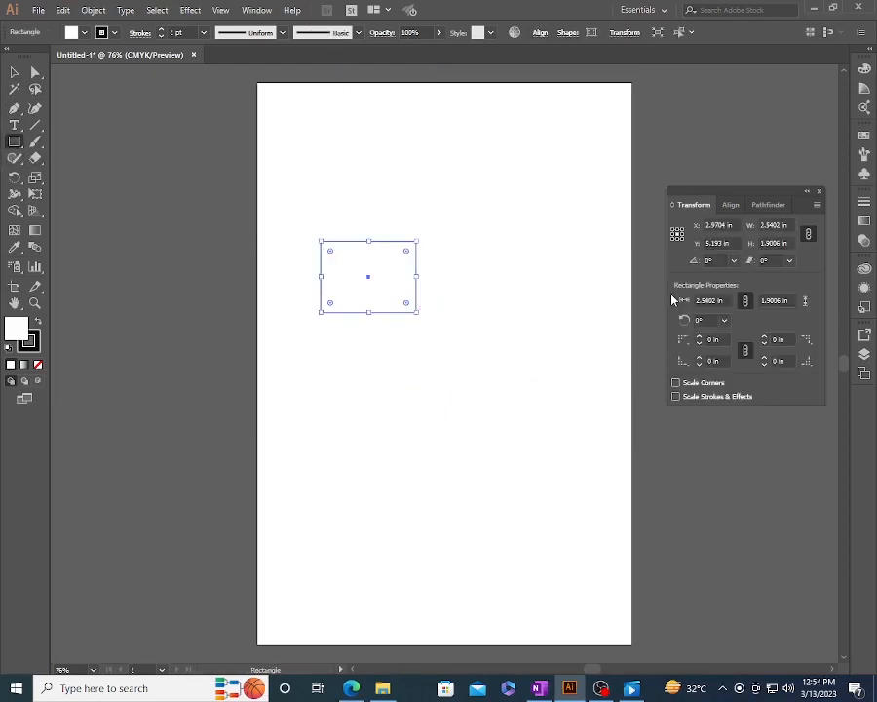
- Set the rectangle's rotation angle to 45°, undo the rotation, and switch to the Selection tool
left_click(714, 260)
type("45")
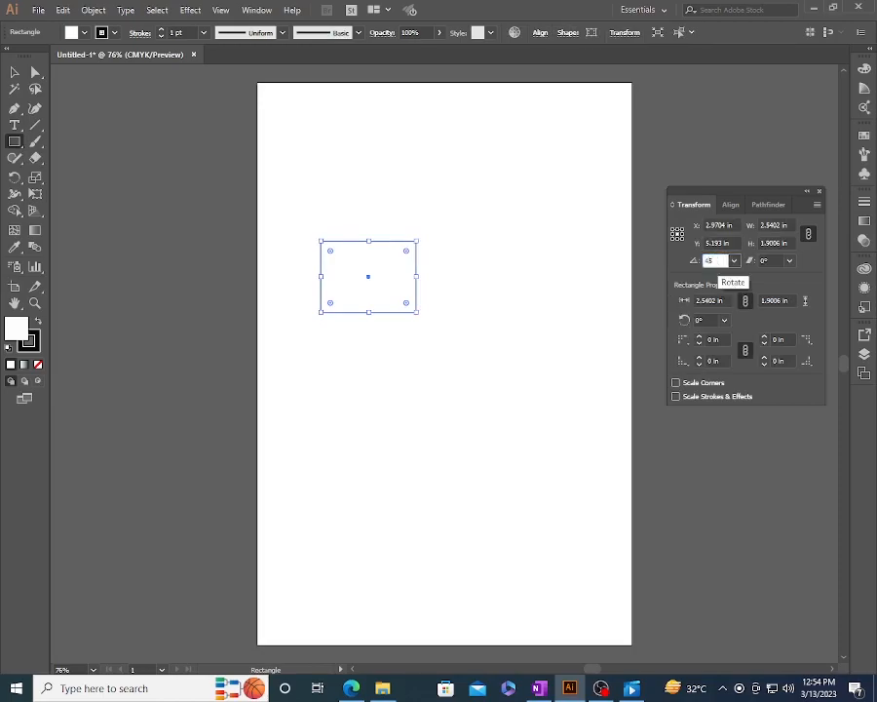
key("Return")
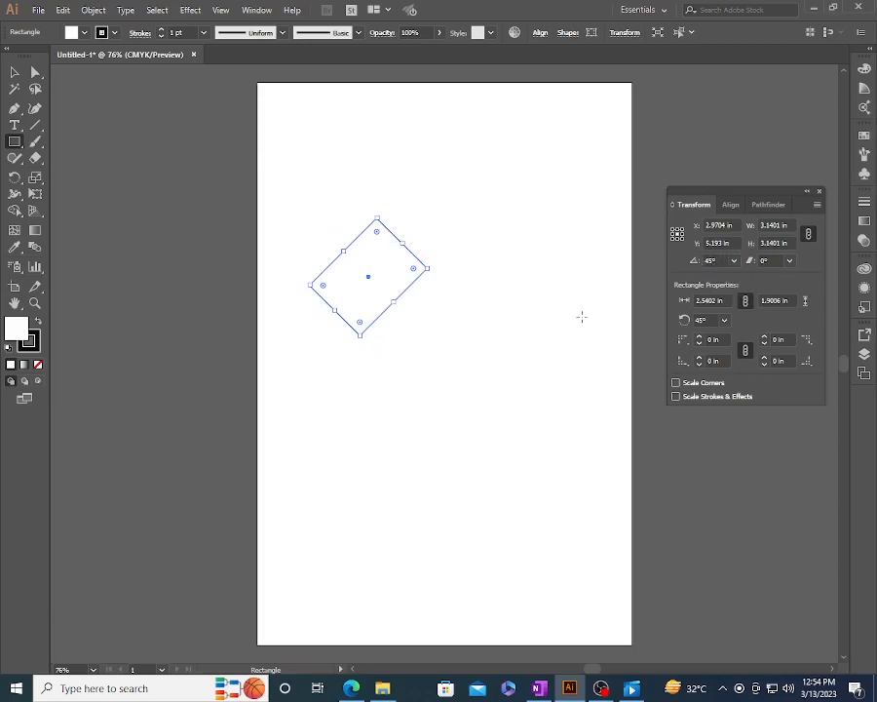
key("ctrl+z")
key("v")
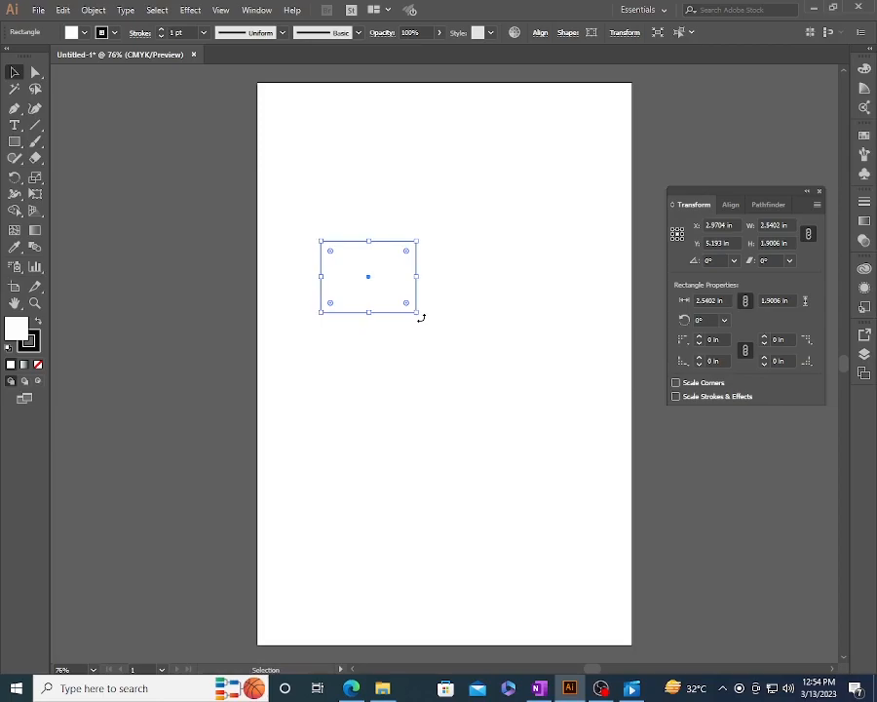
- Rotate the rectangle freehand to about 37° and undo it, then rotate it to 135° and undo that as well
left_click_drag(420, 317, 439, 276)
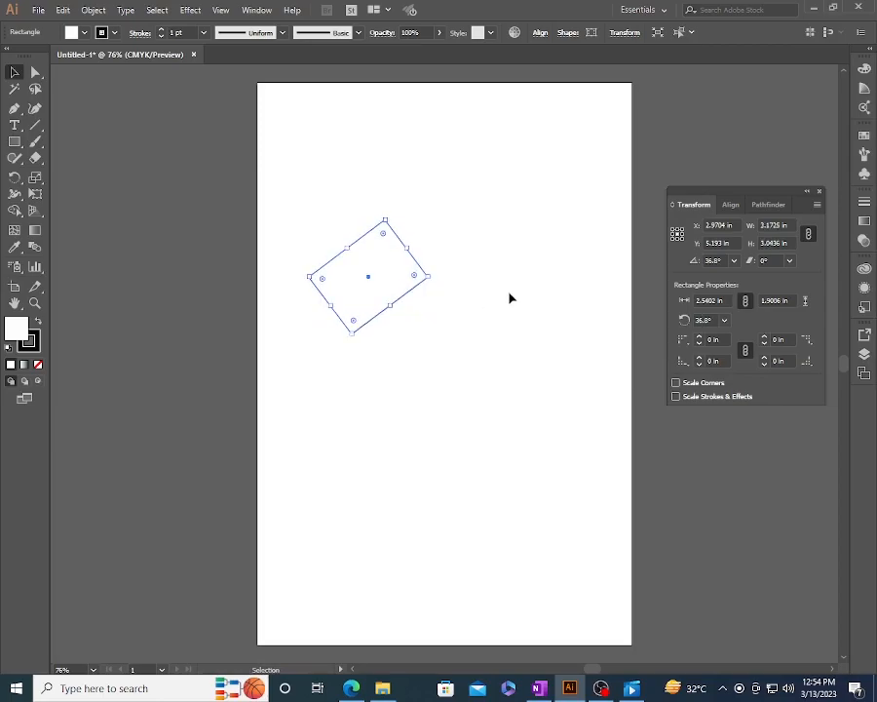
key("ctrl+z")
left_click_drag(423, 319, 349, 221)
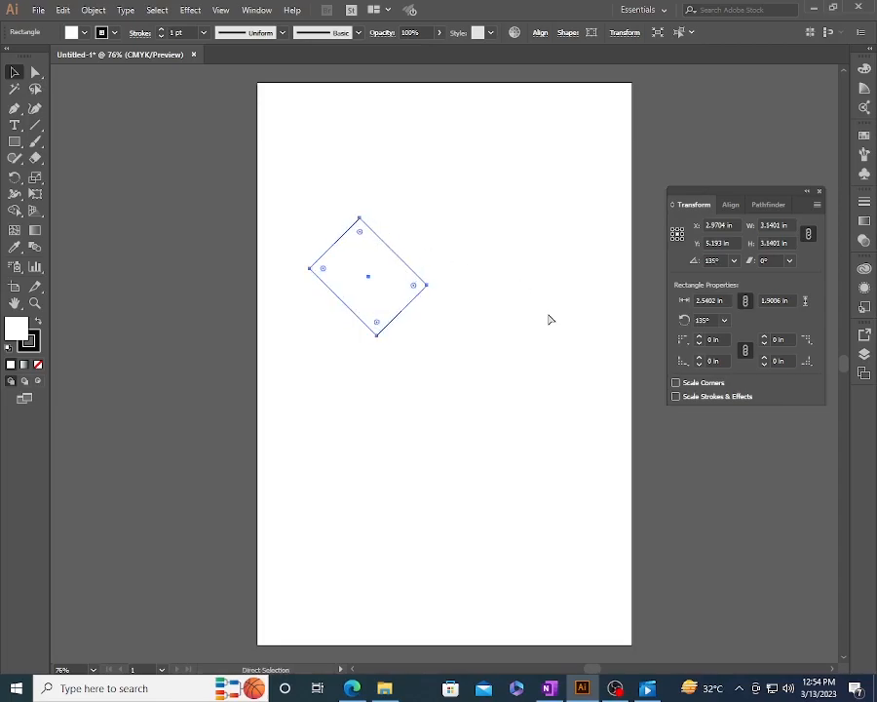
key("ctrl+z")
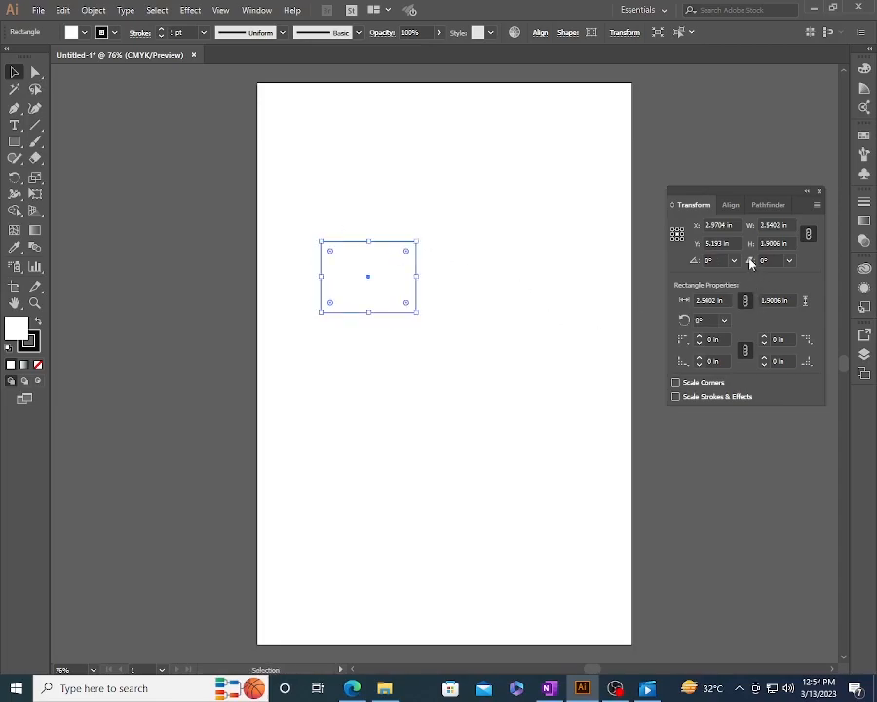
- Copy the rectangle directly to its right at the same height, and shear the original so its upper edge leans right
left_click(332, 344)
left_click_drag(353, 306, 475, 306)
left_click(386, 278)
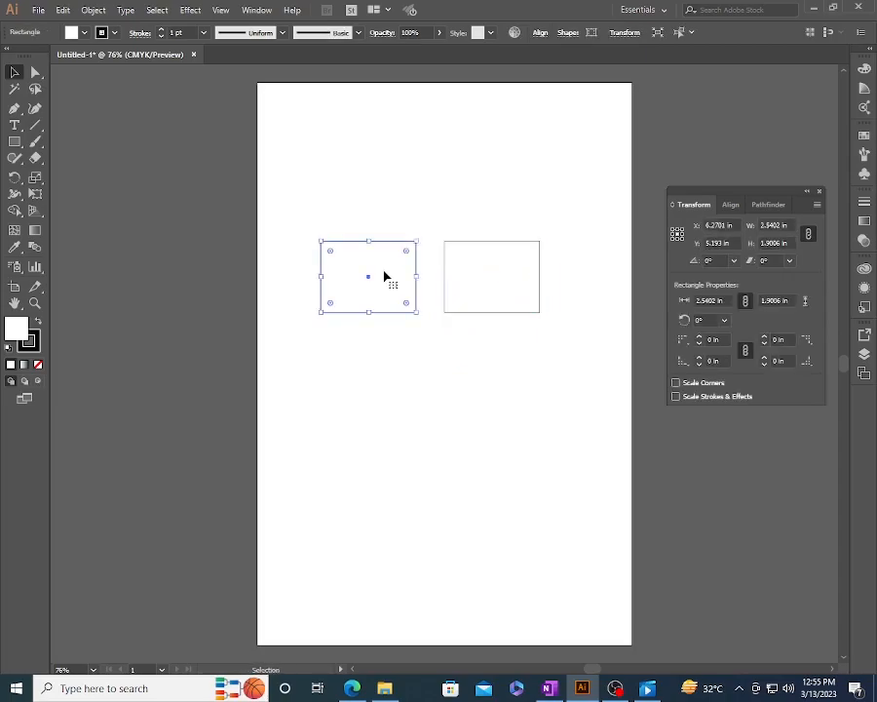
left_click(769, 260)
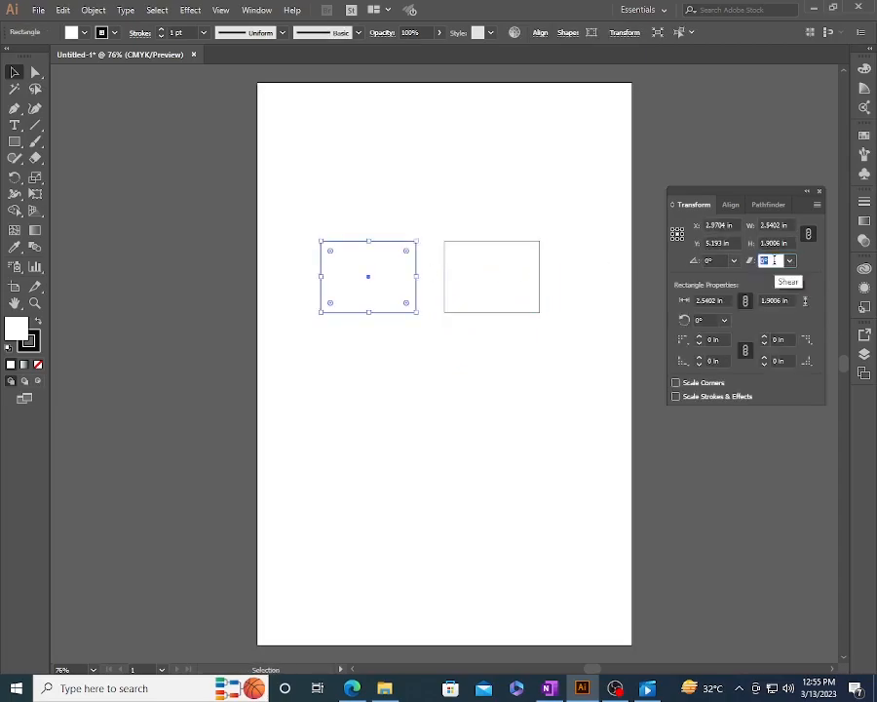
key("Return")
- Shear the copied rectangle in the opposite direction with a negative angle, and slide it left over the first parallelogram
left_click(539, 270)
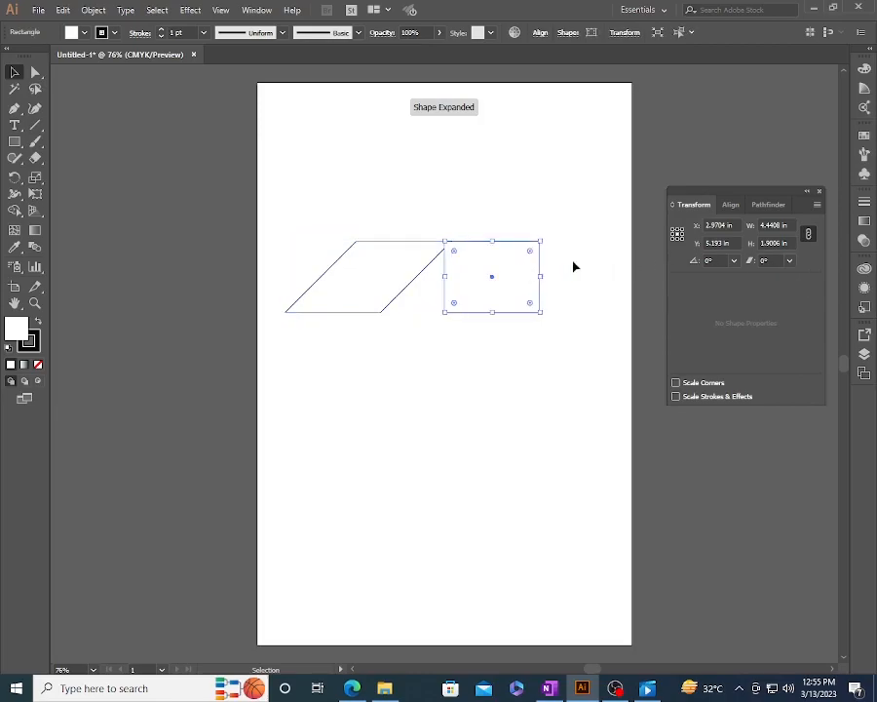
left_click(771, 260)
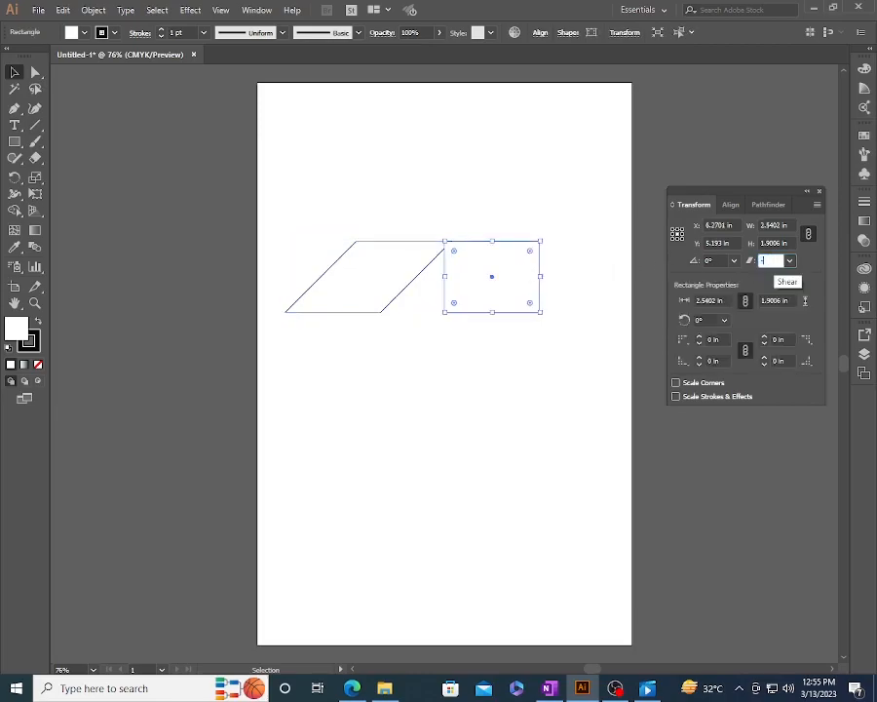
key("Return")
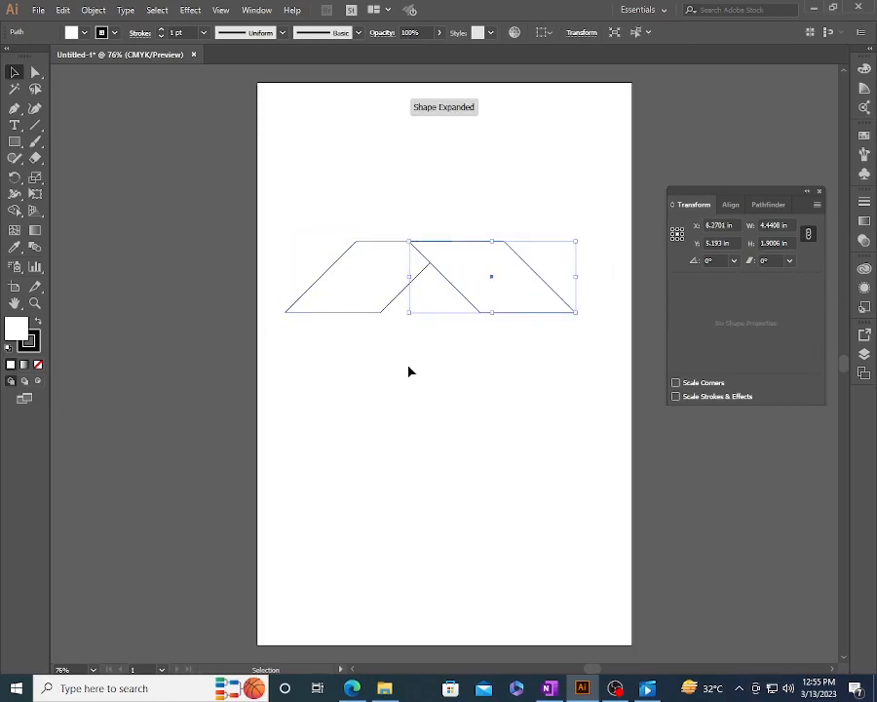
left_click(409, 370)
left_click_drag(491, 307, 446, 309)
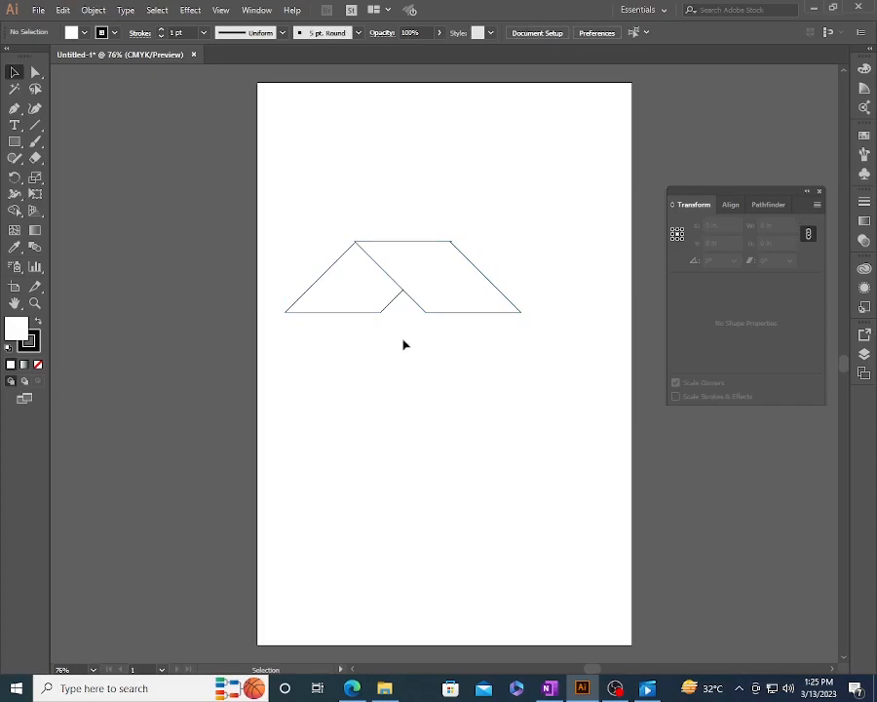
- Select both sheared shapes on the artboard and delete them
left_click_drag(318, 182, 601, 382)
key("Delete")
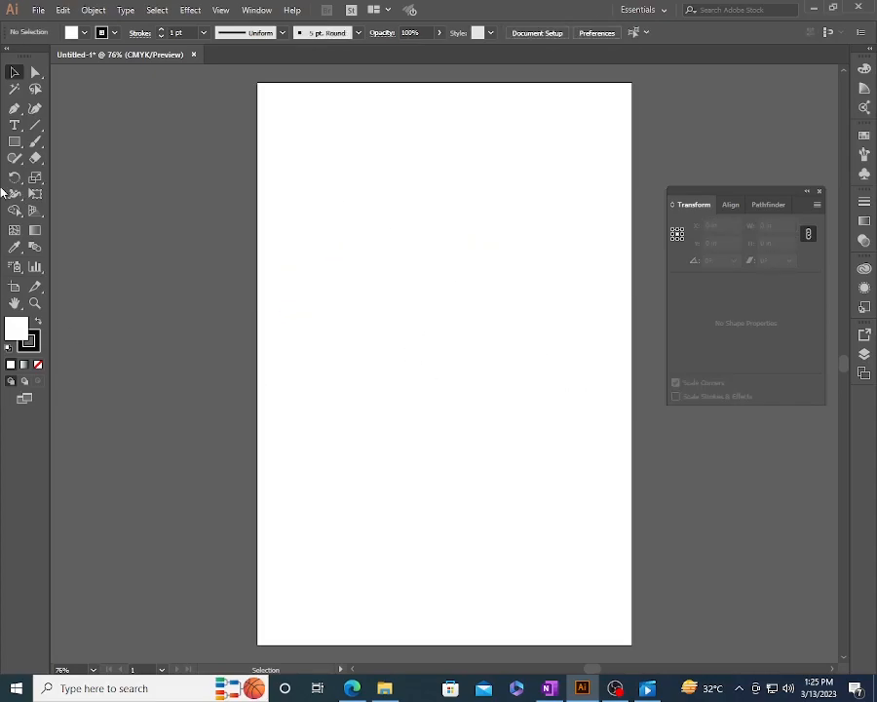
- Draw a rectangle about 3.70 by 3.95 in on the upper-left part of the artboard
left_click(15, 141)
left_click_drag(306, 240, 446, 387)
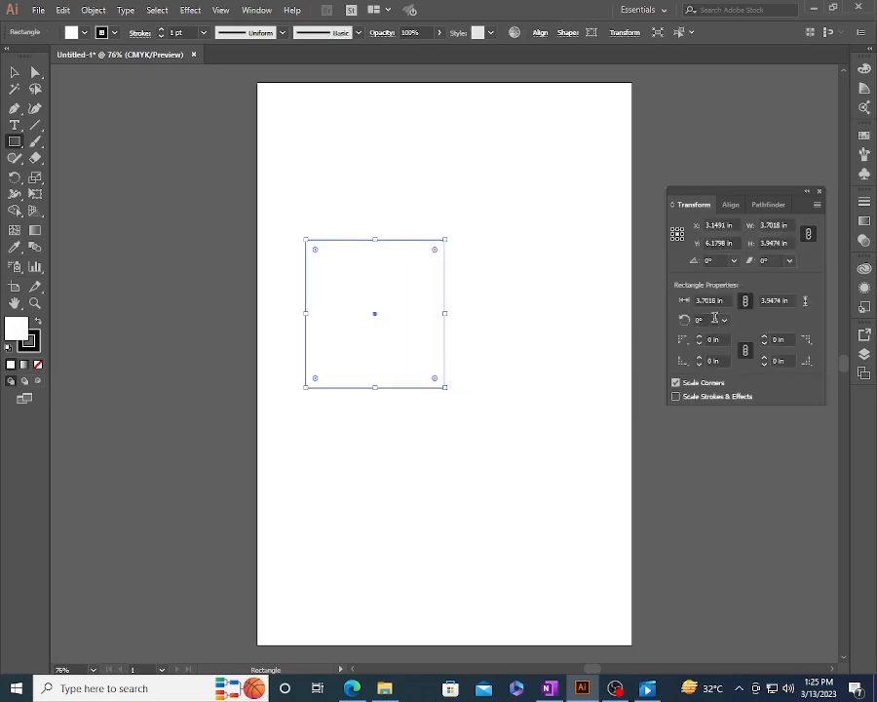
left_click(712, 300)
left_click(769, 300)
- Unlink the corner radii, set the rectangle's upper-left and lower-left corners to 0.5 in each, and undo both roundings
left_click(744, 349)
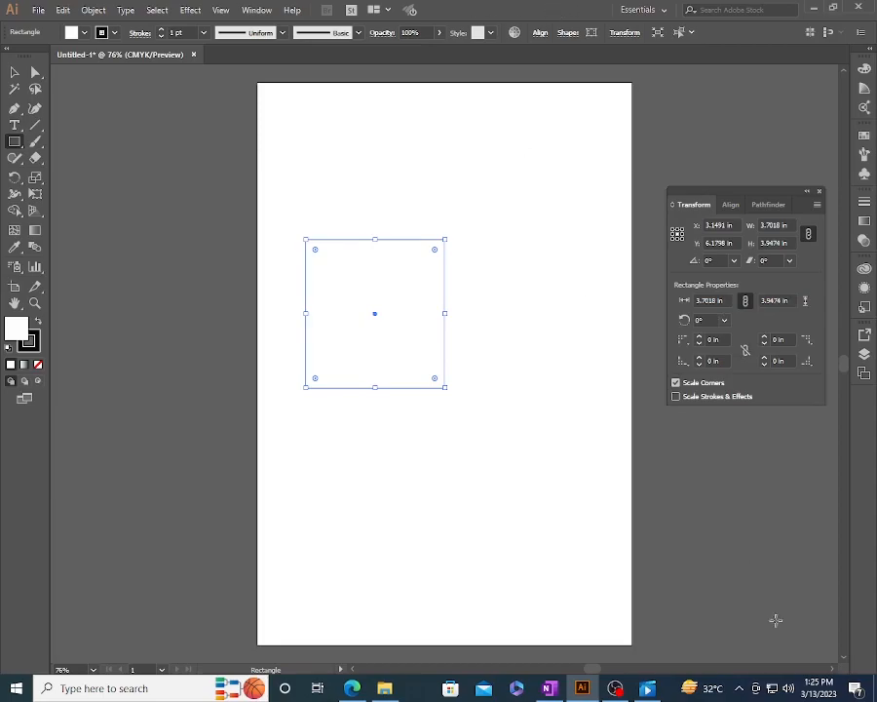
left_click(711, 338)
type("0")
key("Return")
left_click(712, 361)
double_click(713, 361)
type("0.5")
key("Return")
key("ctrl+z")
key("ctrl+z")
- With the corner radii linked, set all four corners of the rectangle to 0.5 in, and undo the rounding
left_click(712, 361)
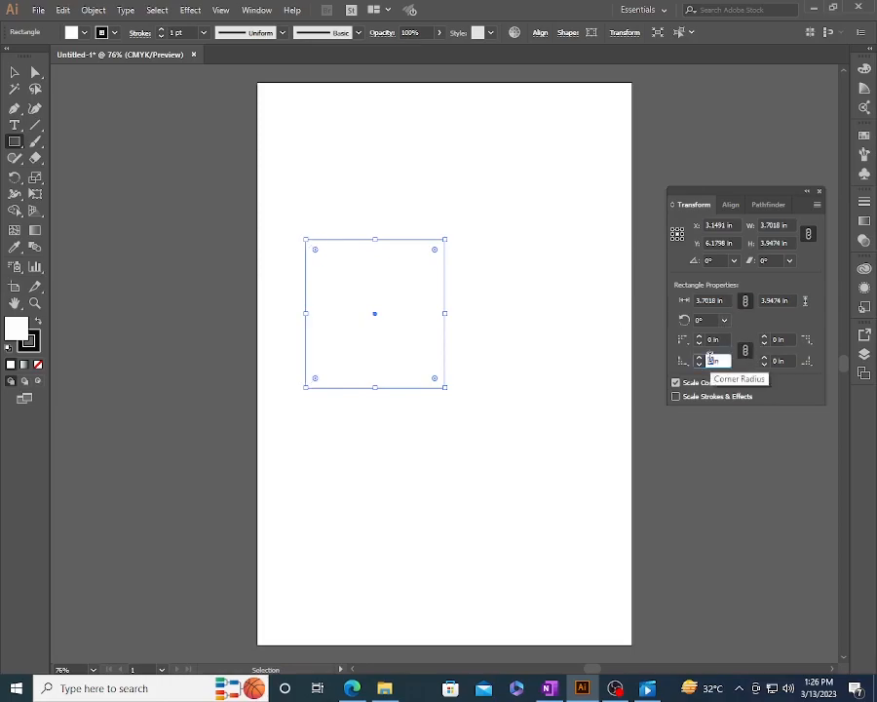
type("0.5")
key("Return")
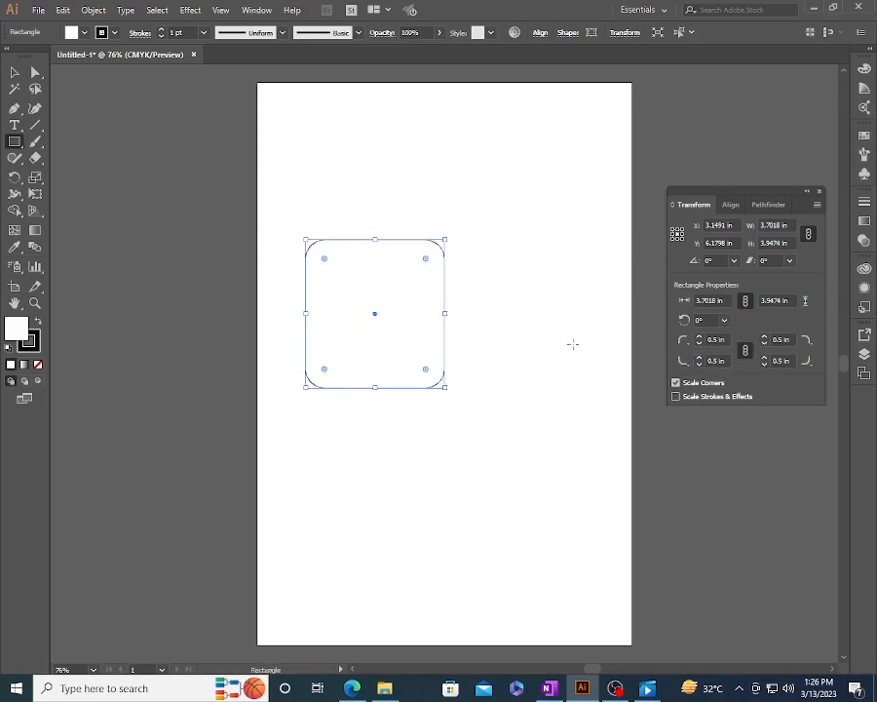
key("a")
left_click(539, 362)
left_click(443, 325)
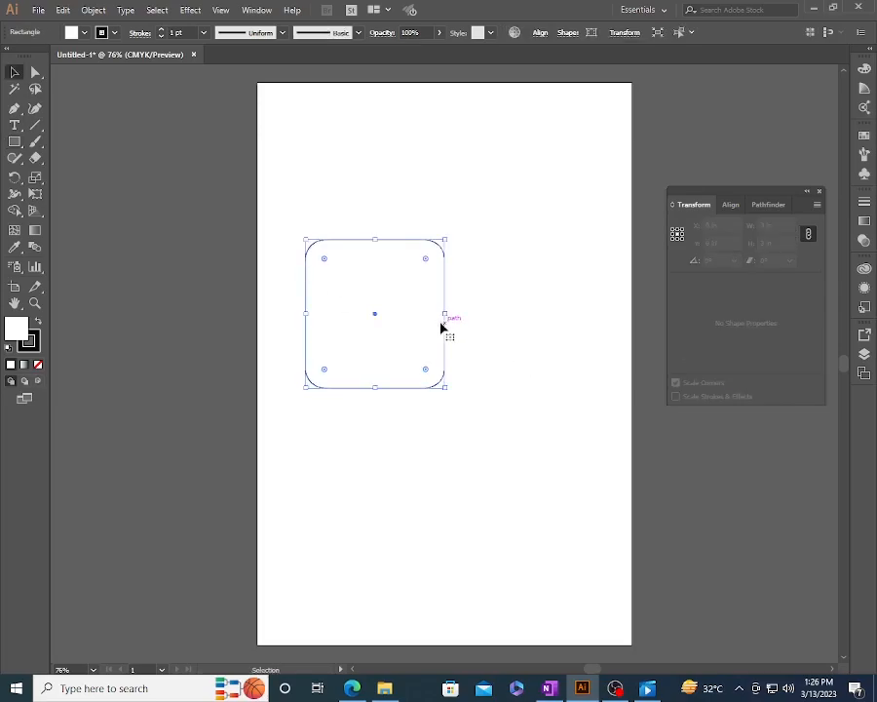
key("ctrl+z")
key("v")
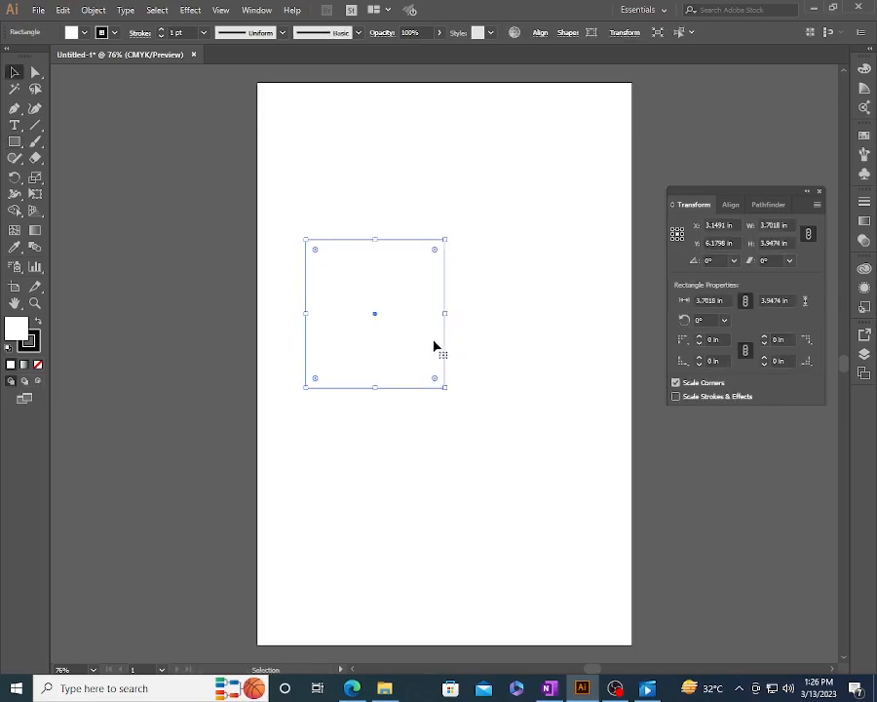
- Round all four corners of the rectangle to about 0.58 in by pulling a live corner widget inward
key("super+plus")
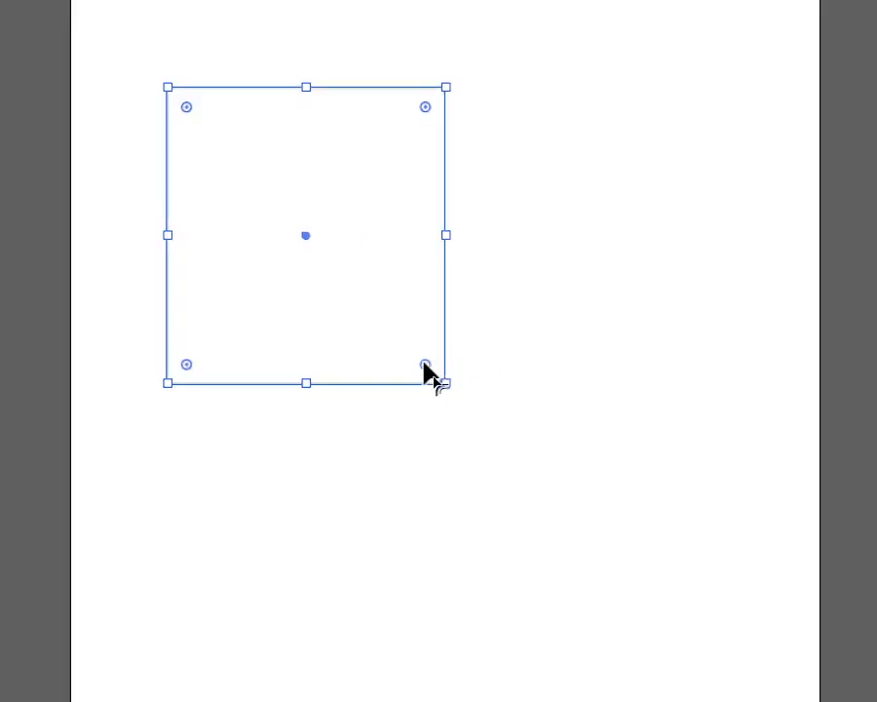
left_click_drag(429, 370, 409, 332)
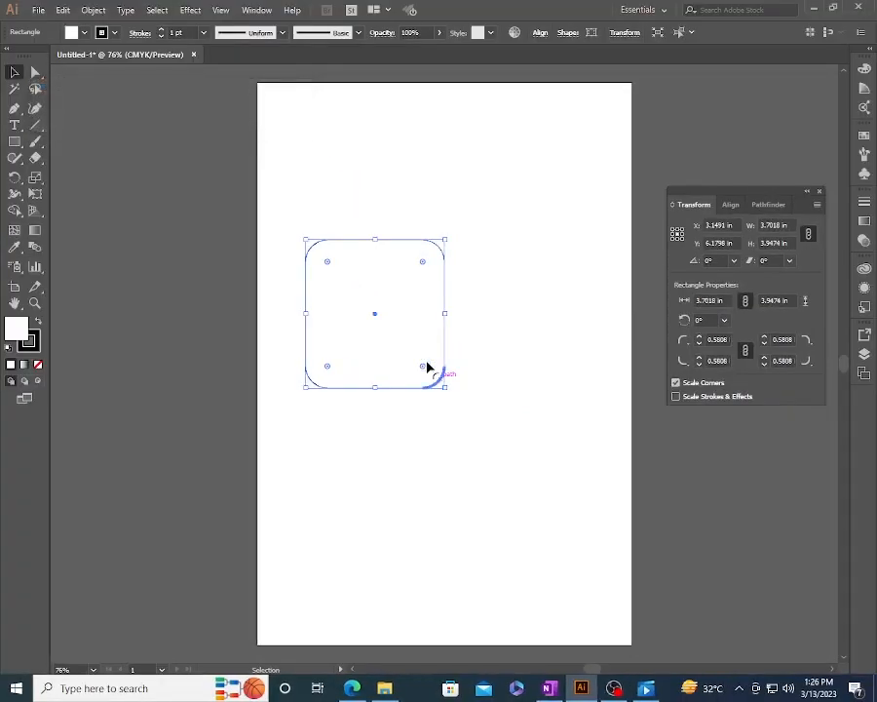
left_click(397, 305)
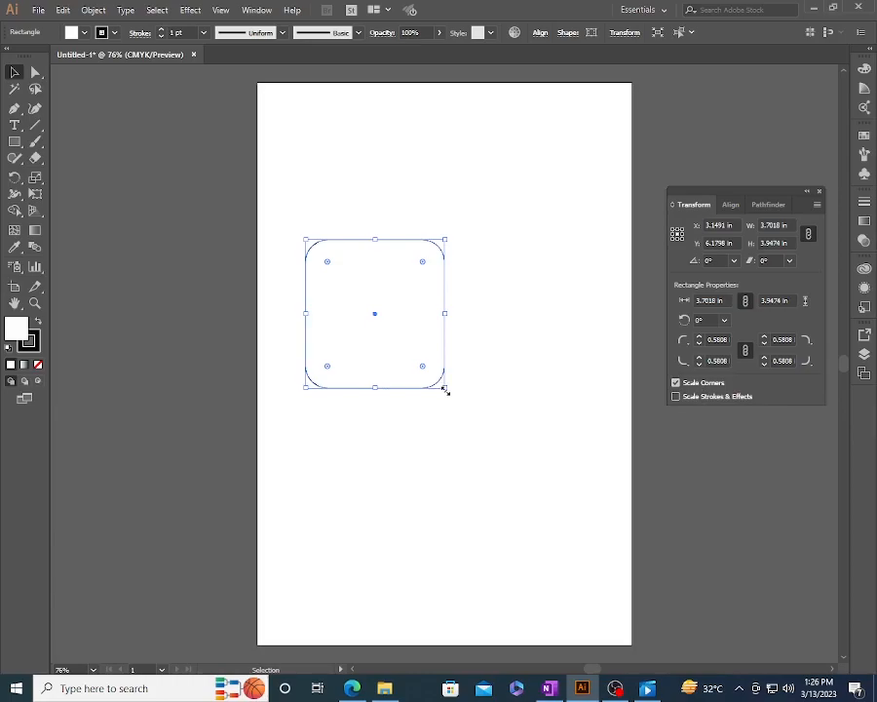
- Enlarge the rounded rectangle from its lower-right corner to about 5.15 by 5.45 in with Scale Corners on
left_click_drag(445, 388, 483, 423)
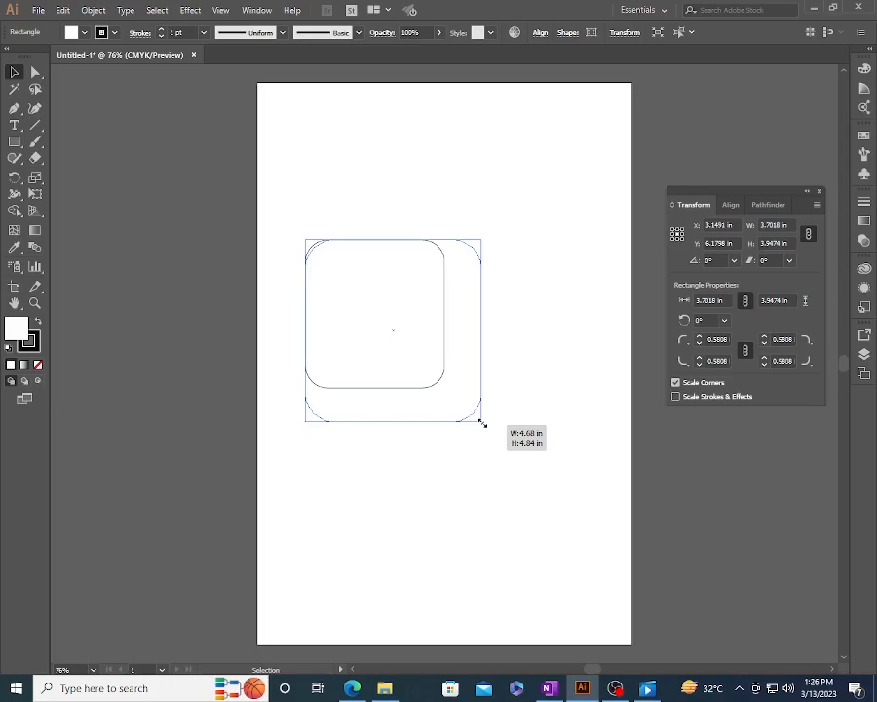
left_click_drag(482, 423, 500, 444)
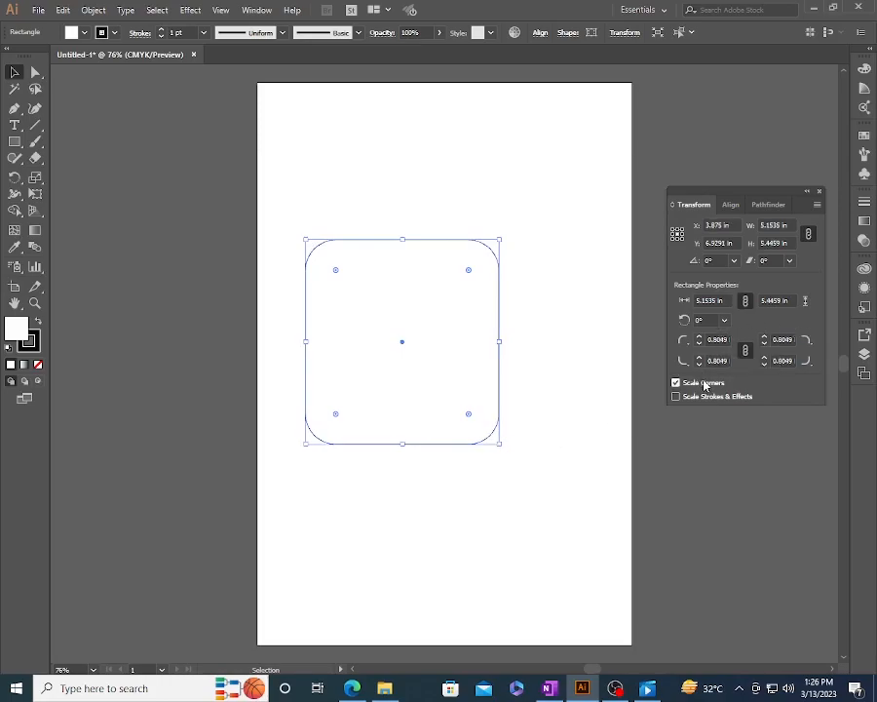
- Turn off Scale Corners, undo the enlargement, and enlarge the rounded rectangle again from its lower-right corner
left_click(704, 384)
key("ctrl+z")
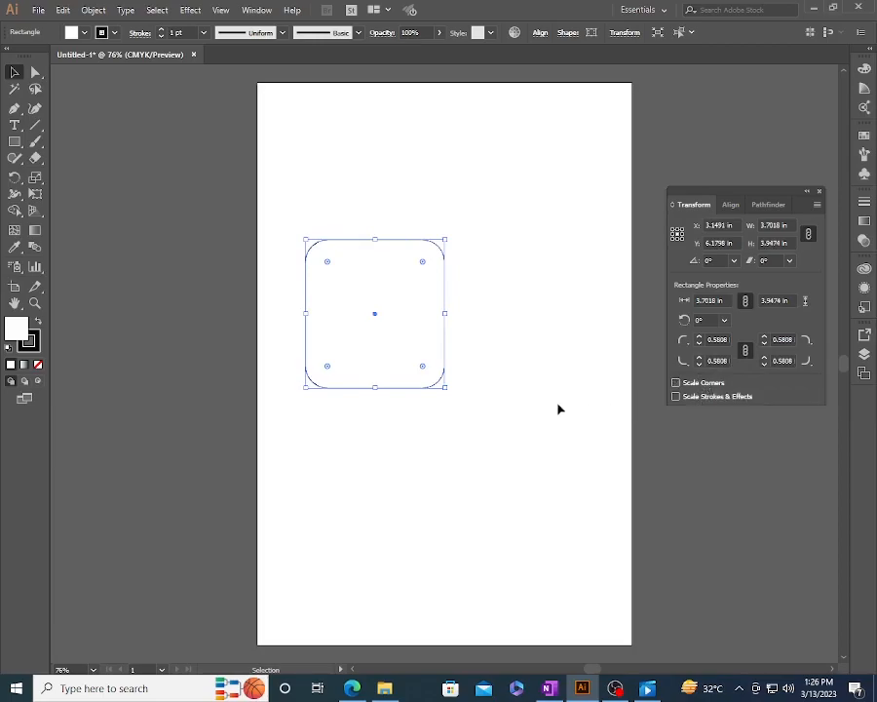
left_click_drag(447, 388, 600, 525)
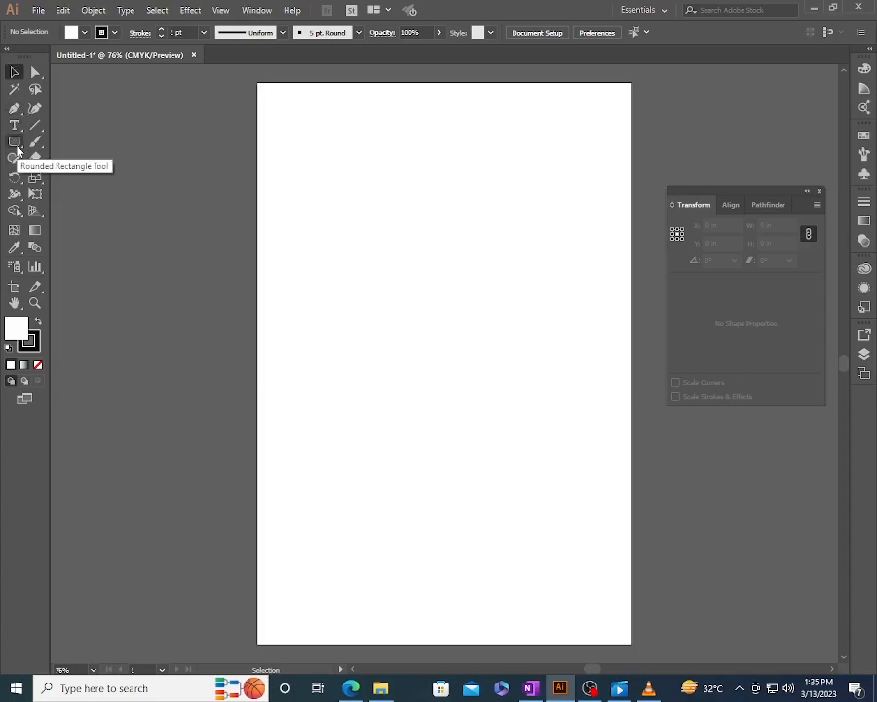
- Detach the shape tools as a floating strip, and draw a rounded rectangle about 3.71 by 3.03 in on the upper artboard
key("super+plus")
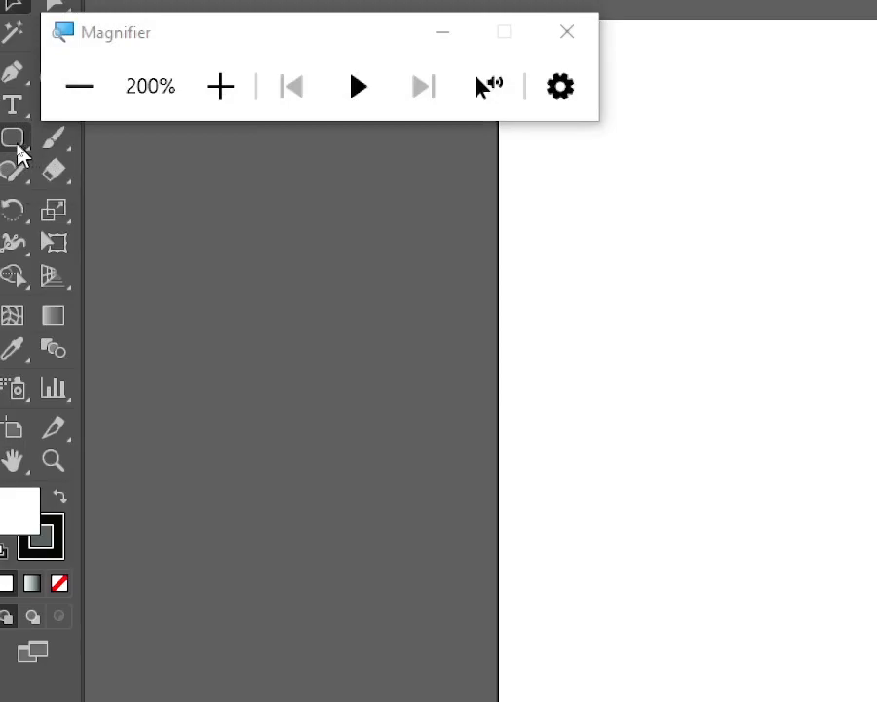
left_click(17, 149)
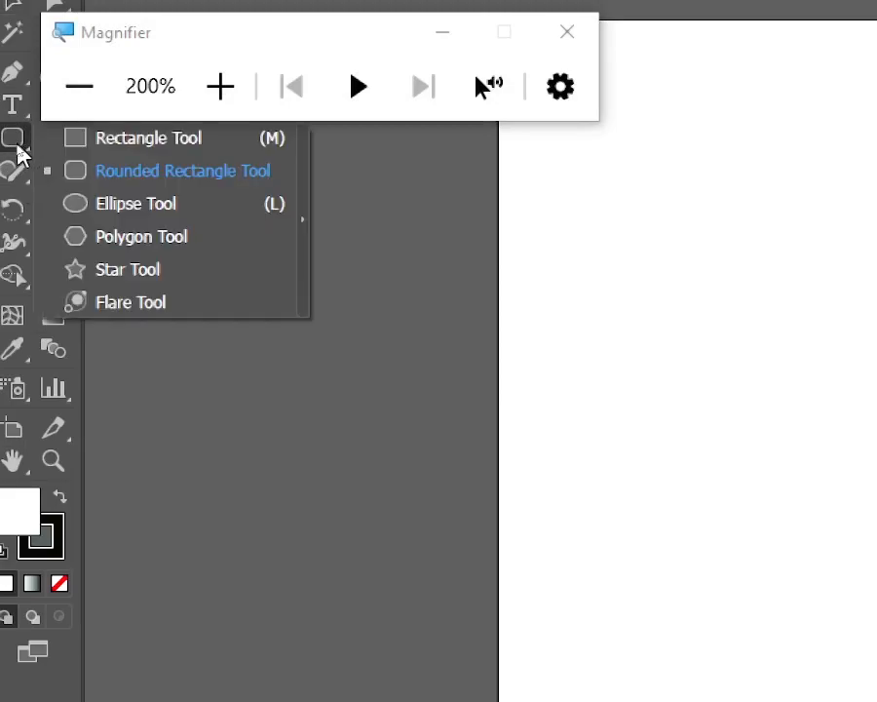
left_click(249, 175)
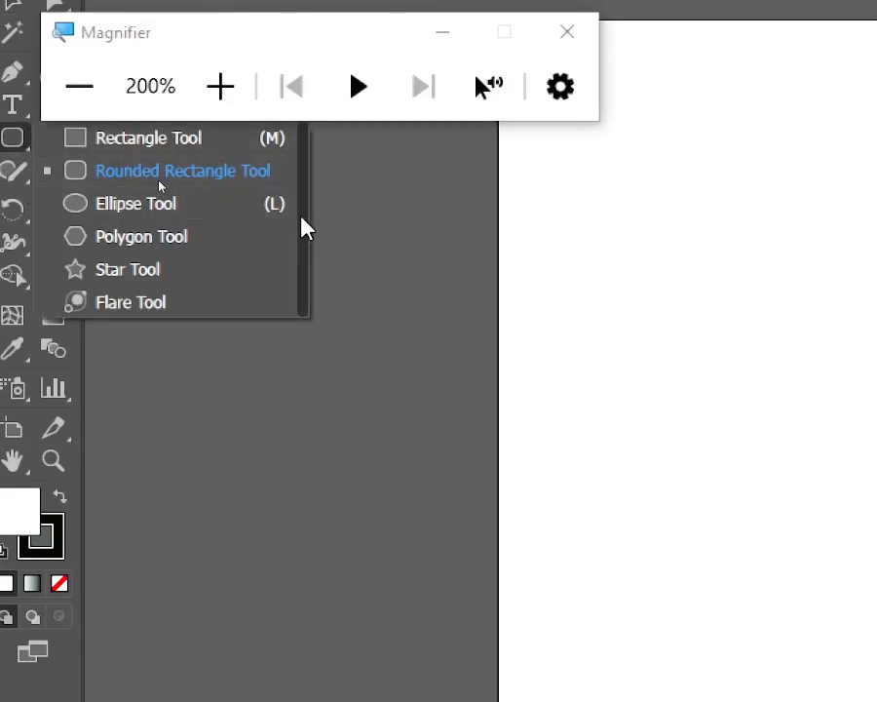
left_click(303, 225)
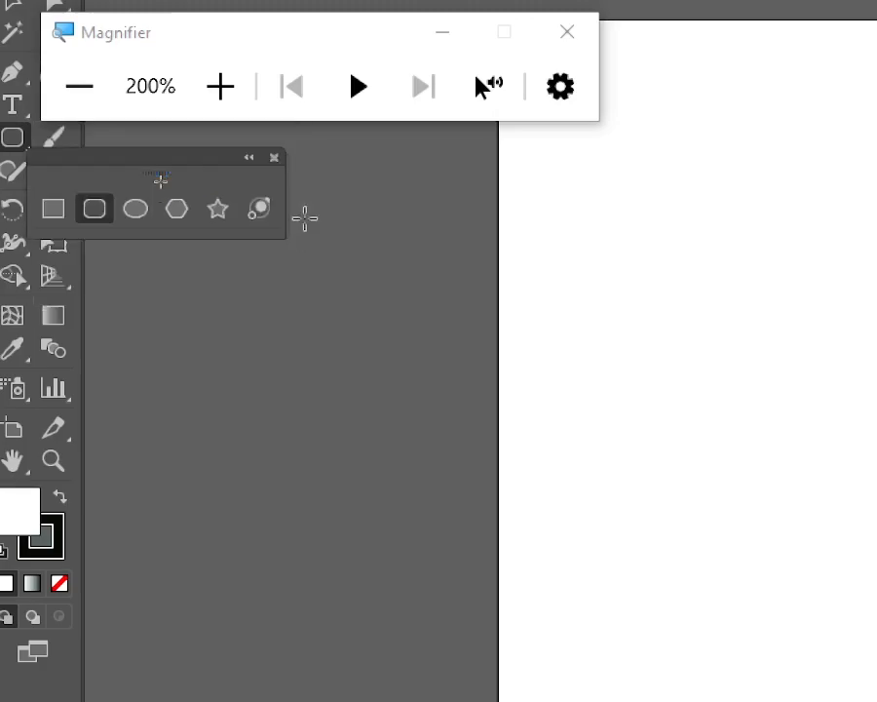
key("super+Escape")
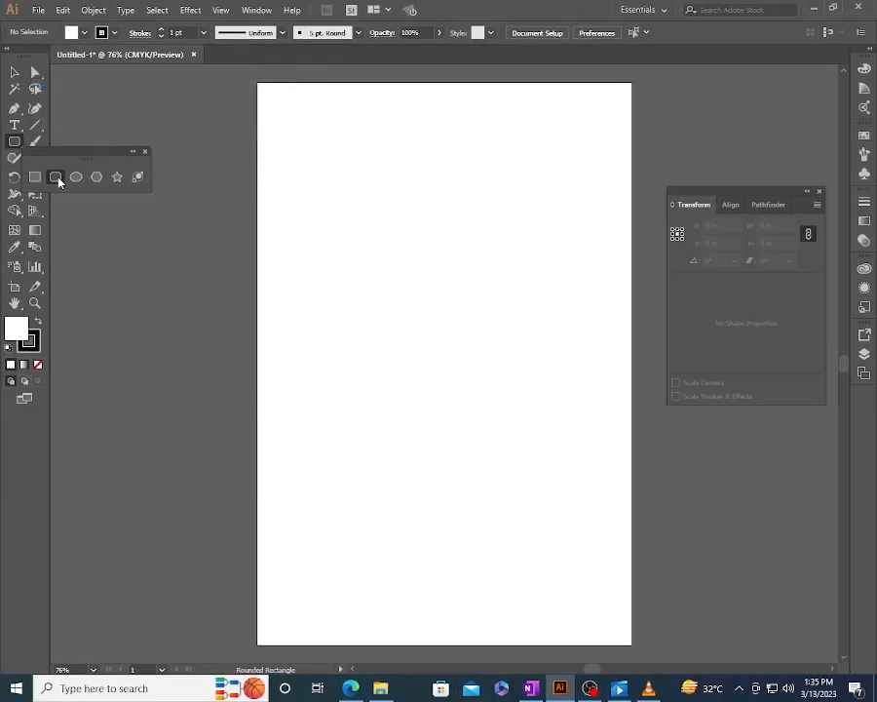
left_click_drag(325, 179, 465, 293)
- Create a second rounded rectangle by exact dimensions: 5 in wide, 3 in high, with a 0.75 in corner radius
left_click(425, 475)
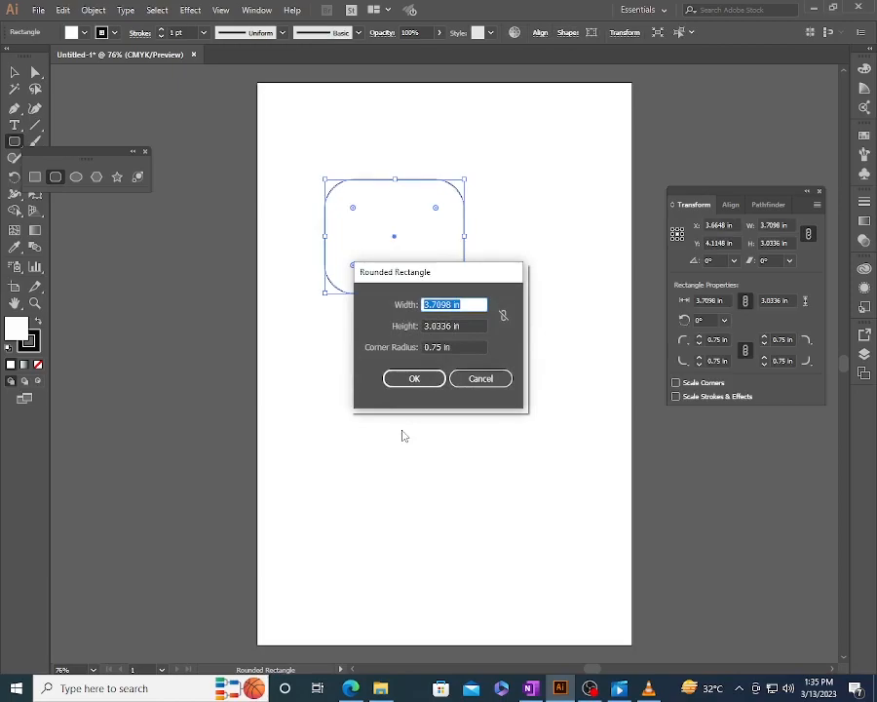
type("5")
key("Tab")
type("3")
key("Tab")
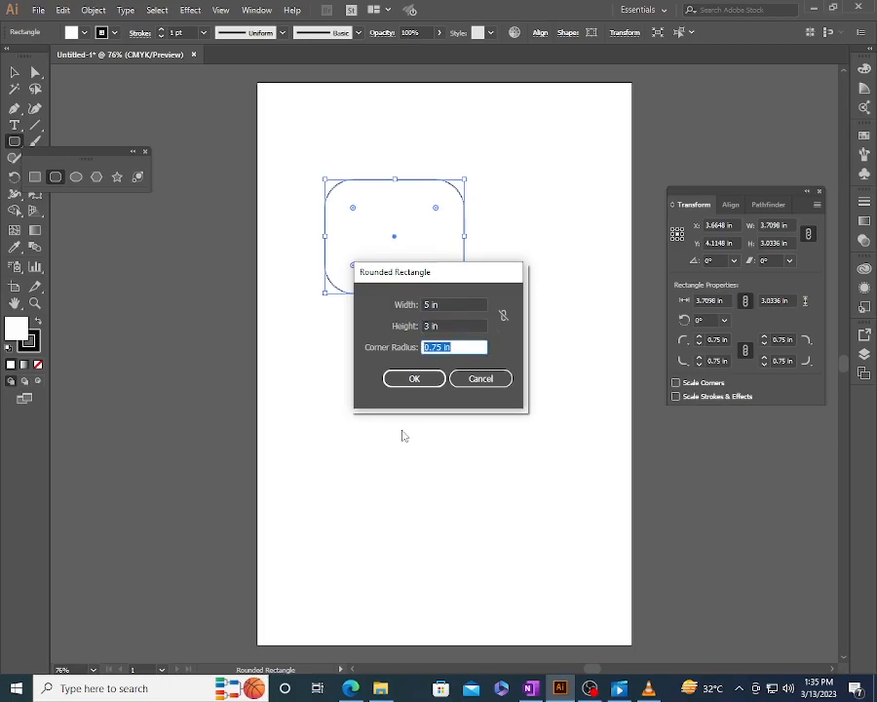
key("Return")
- Move the 5 by 3 in rounded rectangle up and left to sit below the first one, and deselect it
key("v")
left_click(524, 429)
left_click_drag(528, 482, 403, 363)
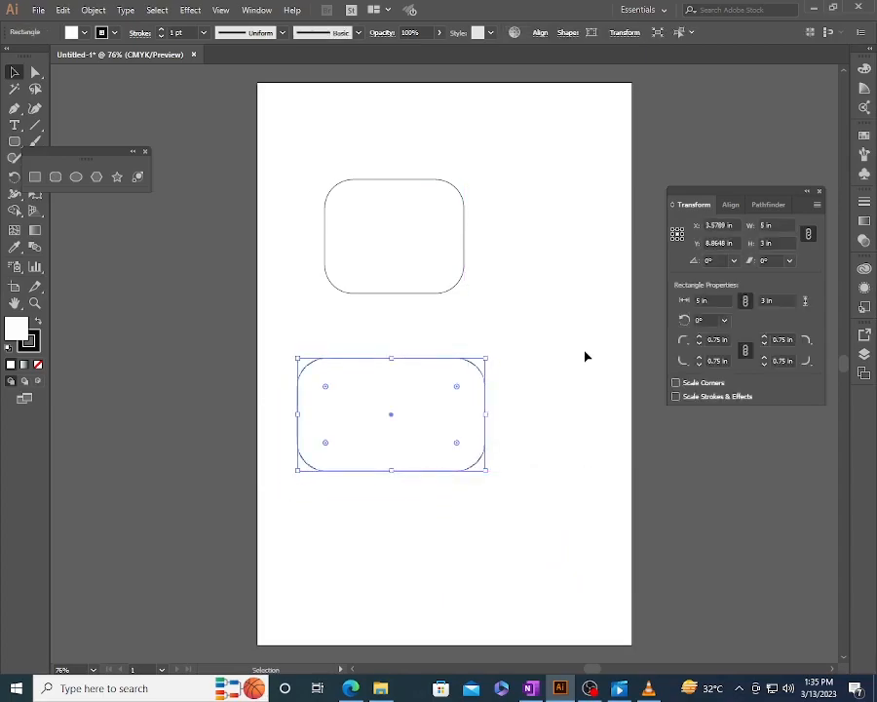
left_click(586, 357)
- Set all four corner radii of the 5 by 3 in rounded rectangle to 0.25 in
left_click(417, 360)
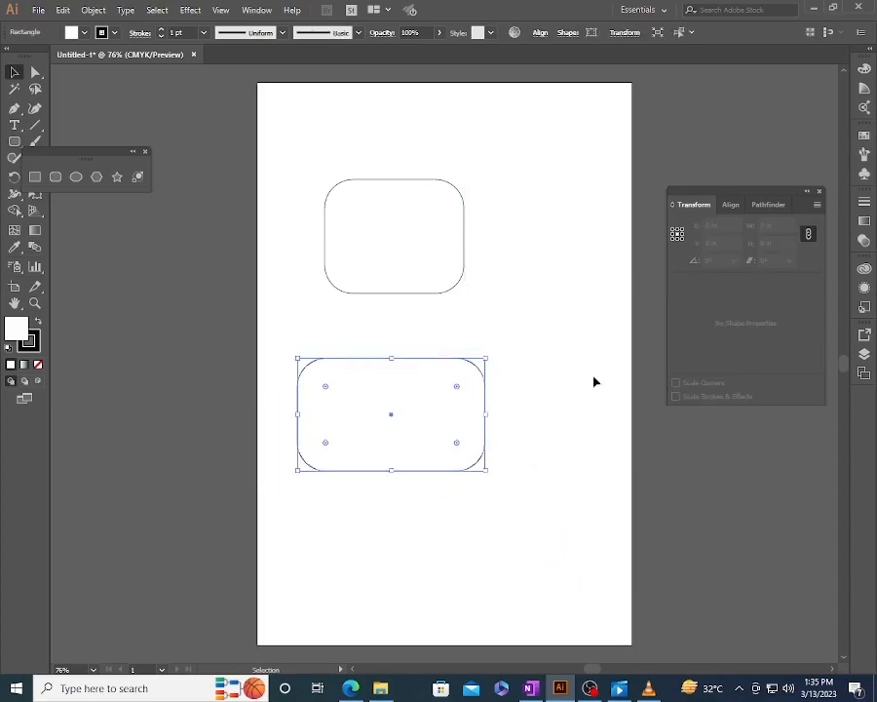
double_click(714, 338)
type("0")
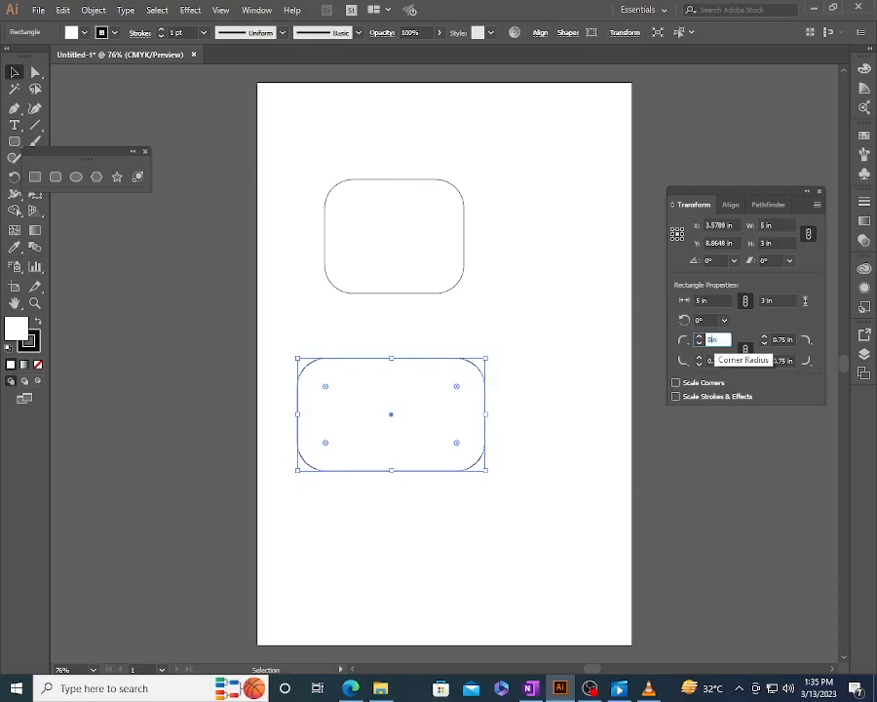
type(".25")
key("Return")
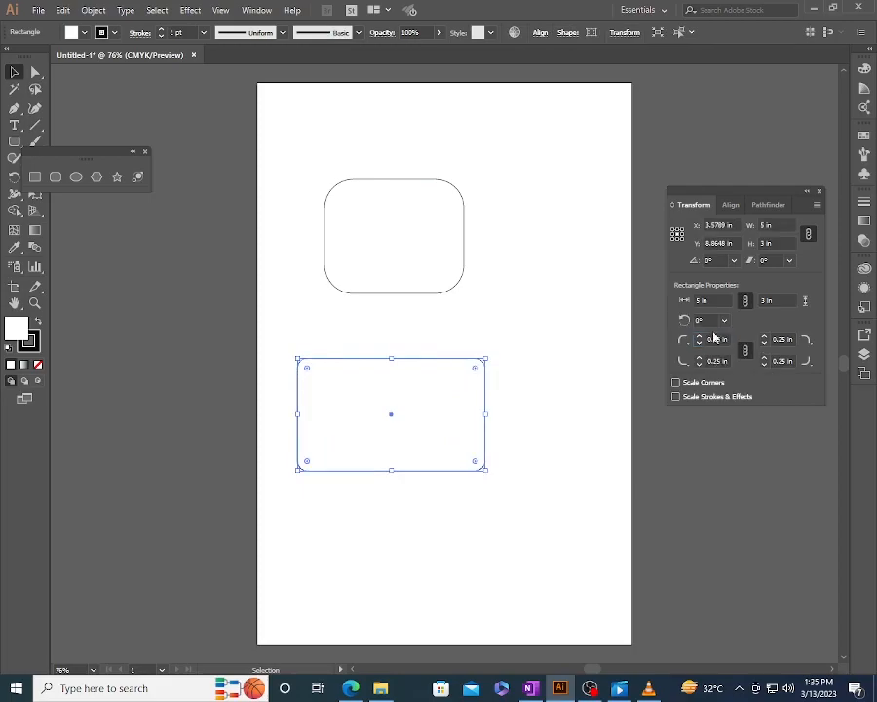
- Copy the 5 by 3 in rounded rectangle, paste the copy in front of it, and deselect
key("super+plus")
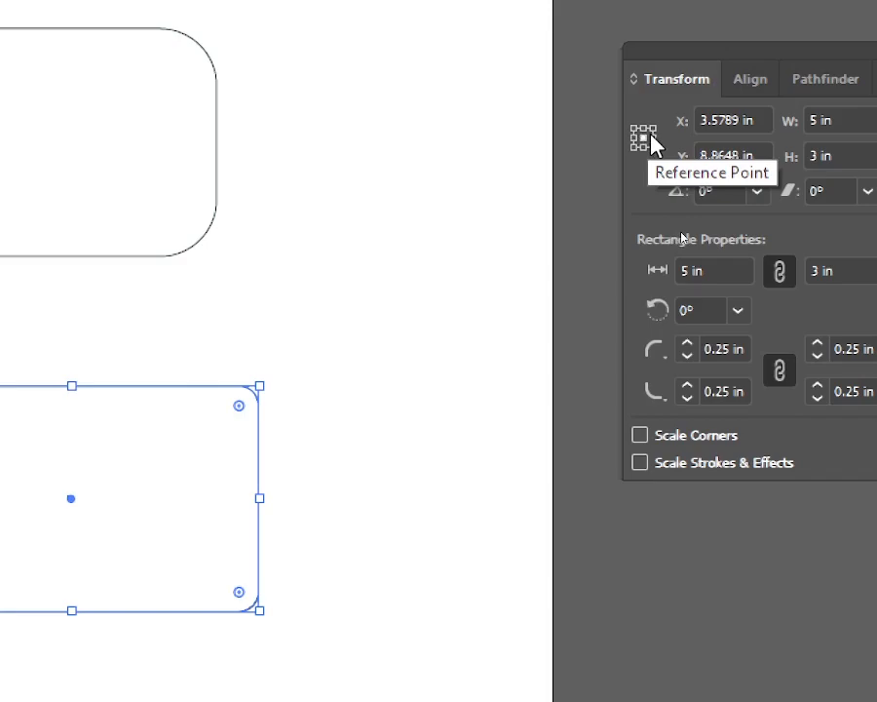
key("super+Escape")
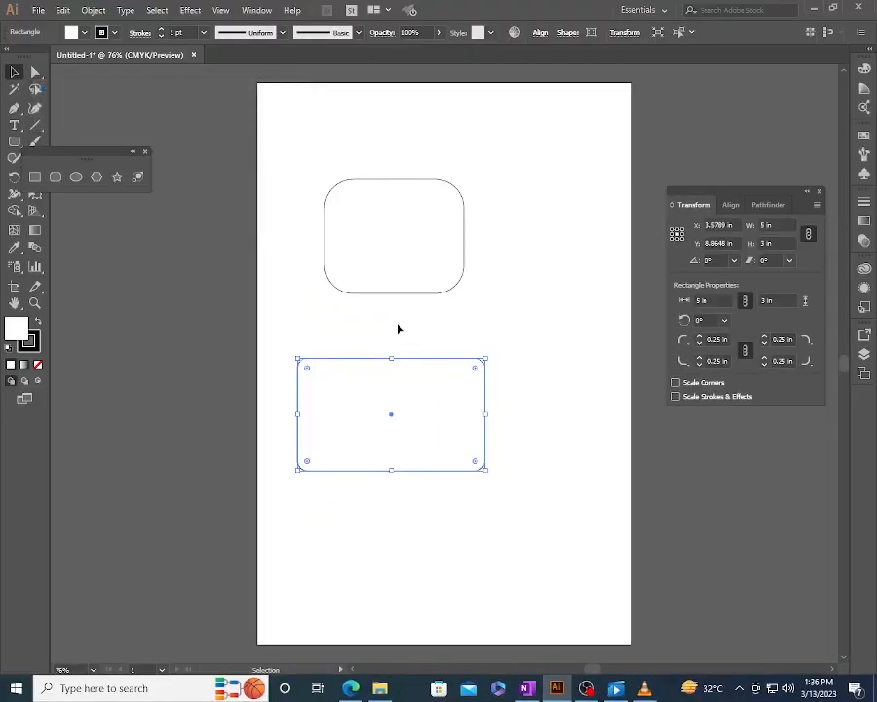
left_click(423, 338)
left_click(401, 359)
left_click(62, 10)
left_click(127, 76)
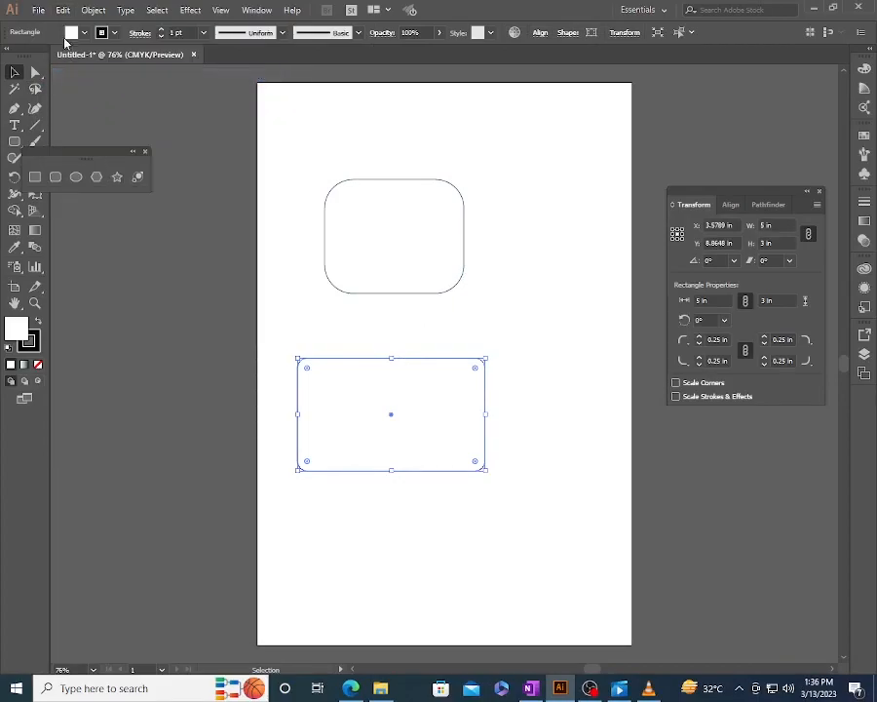
left_click(63, 10)
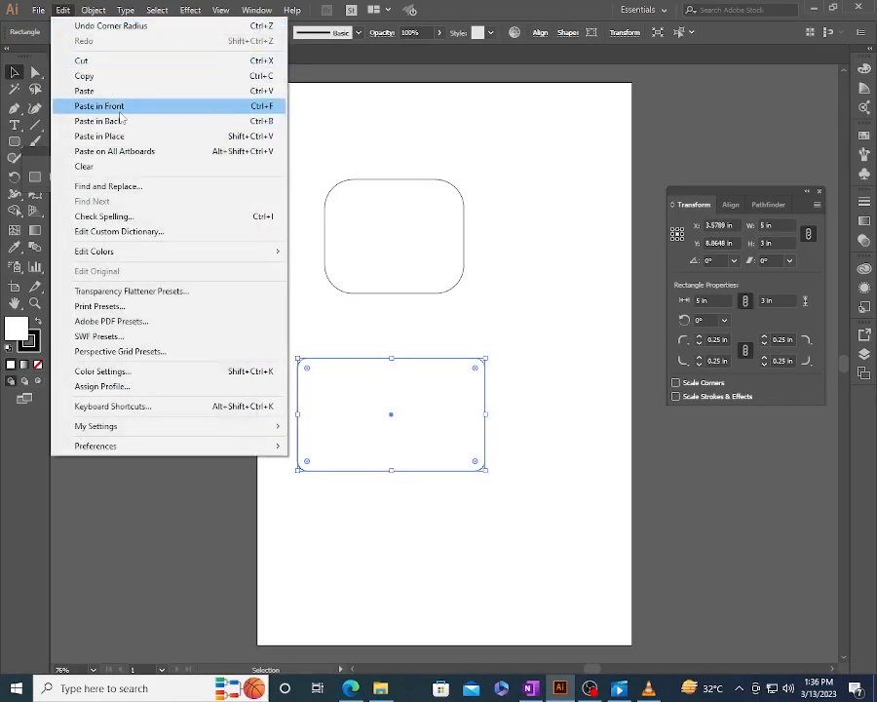
left_click(119, 109)
left_click(482, 347)
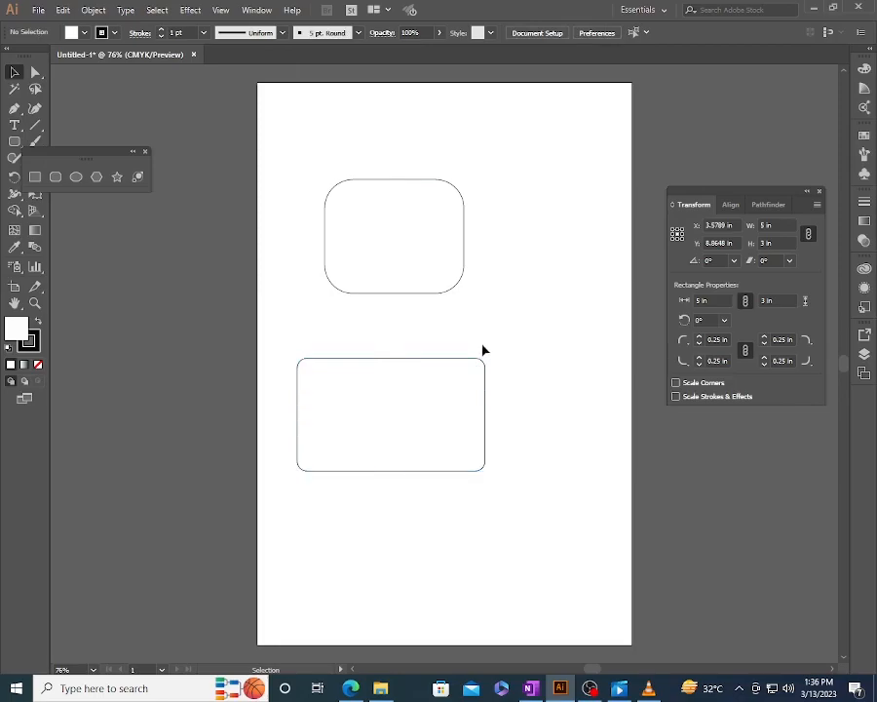
- Move the pasted copy up and to the right over the first rounded rectangle, and undo the move
left_click(368, 386)
left_click_drag(369, 386, 499, 278)
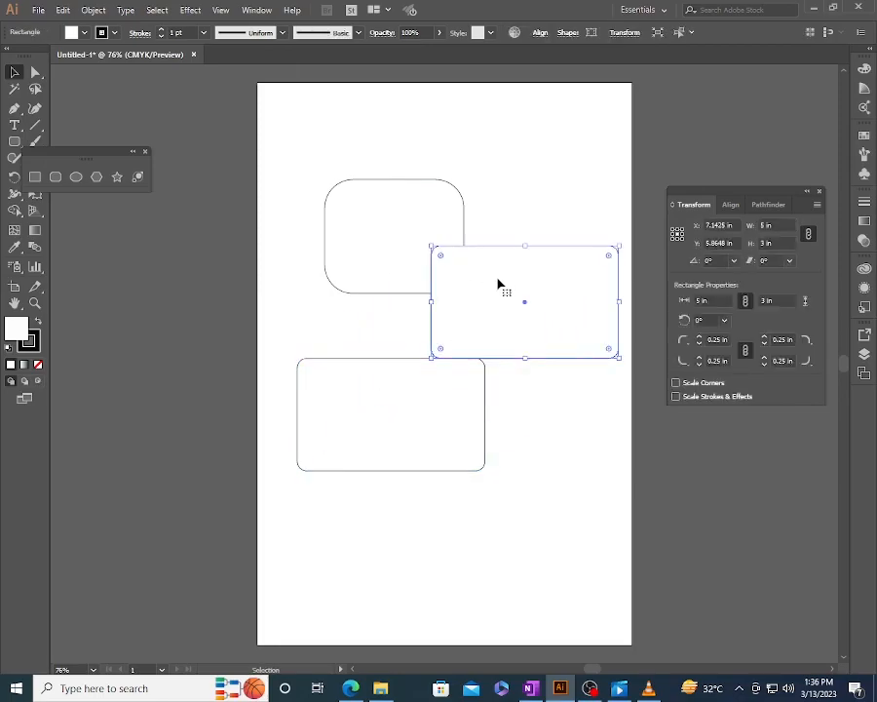
key("ctrl+z")
- Set the copy's width to 3 in with linked proportions and a centre reference point, and undo the resize
left_click(766, 225)
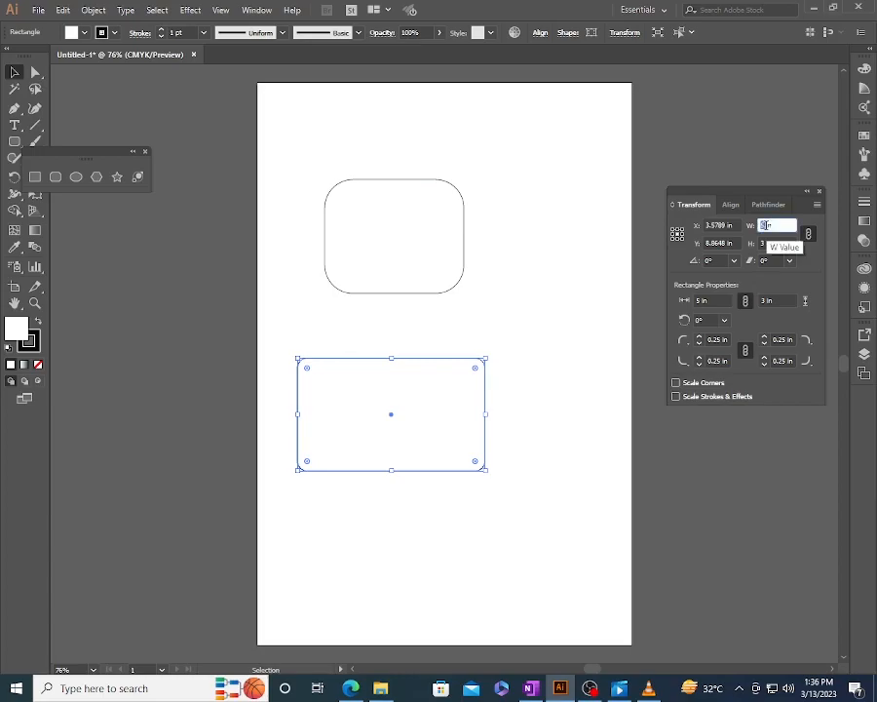
type("3")
key("Return")
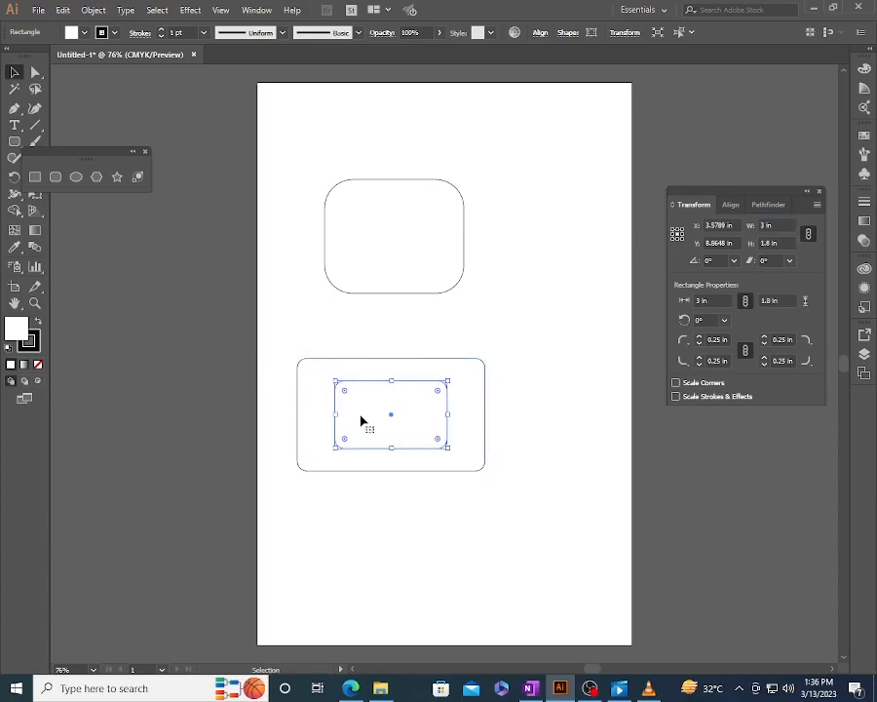
key("ctrl+z")
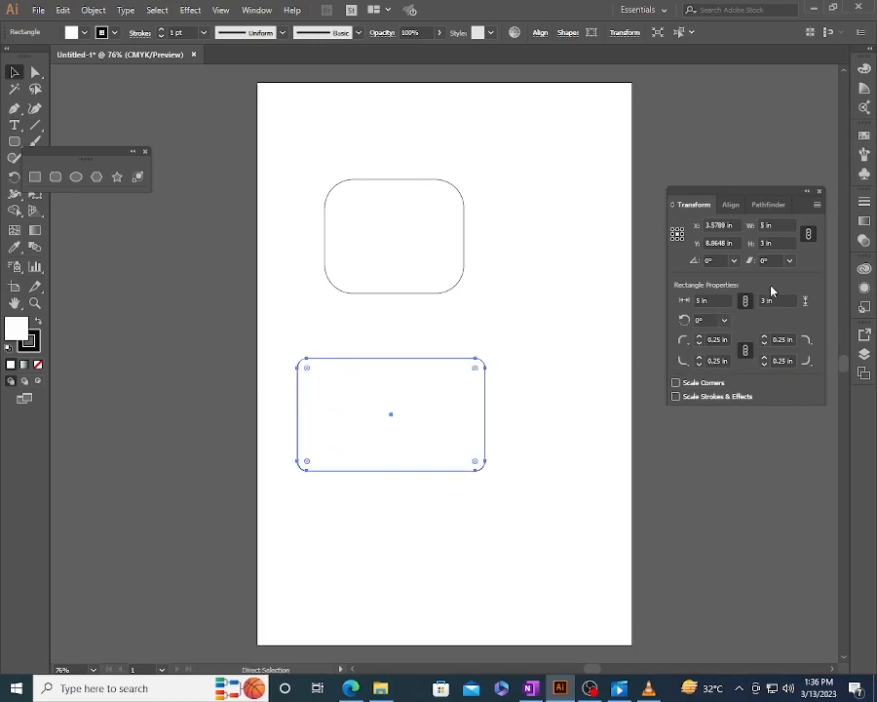
- Unlink the copy's proportions and set its width to 3 in from the upper-left reference point
left_click(809, 236)
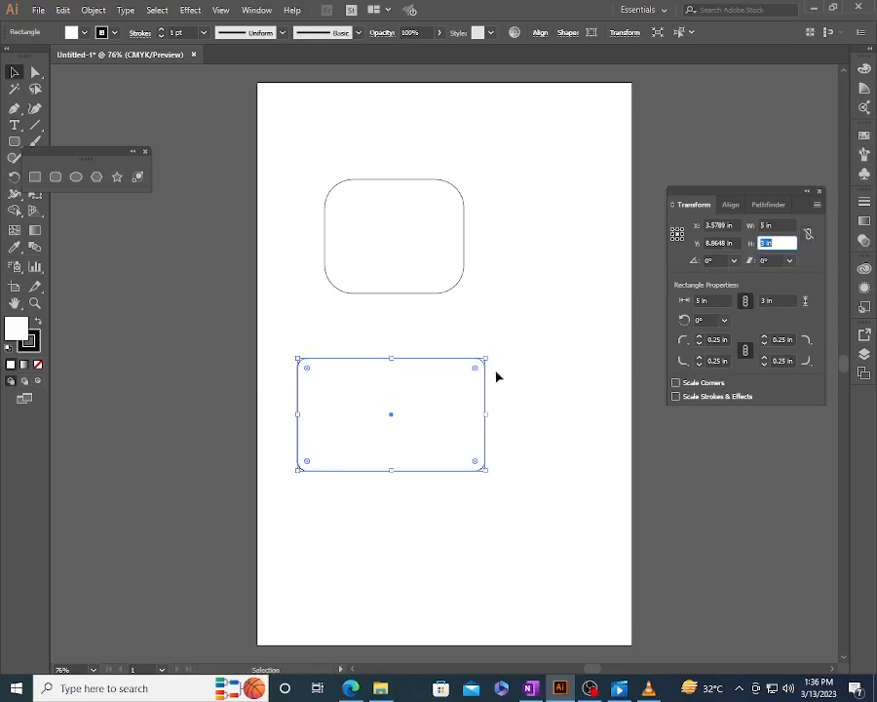
left_click(674, 230)
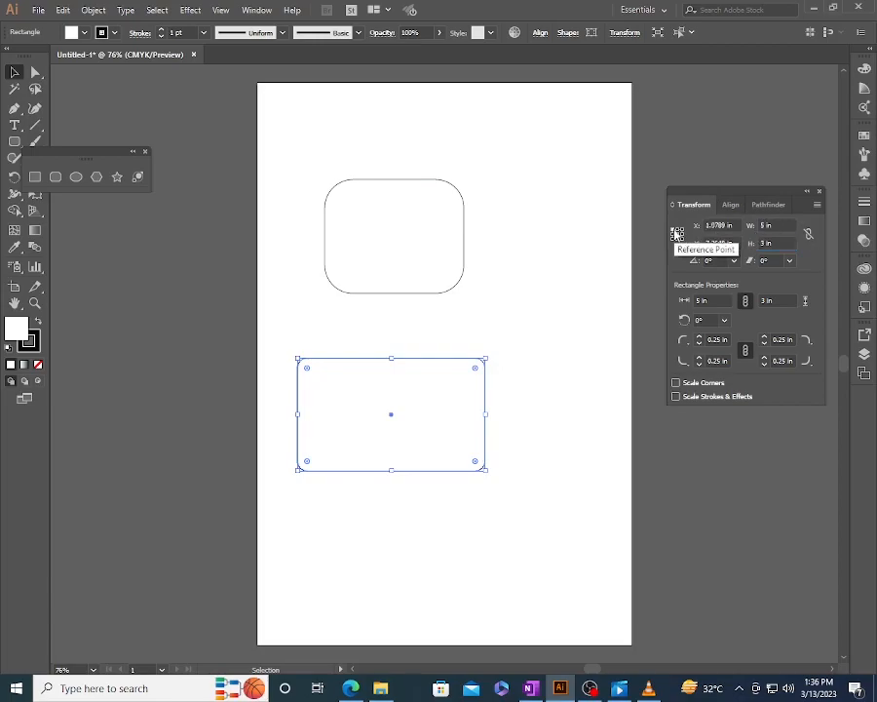
left_click(766, 225)
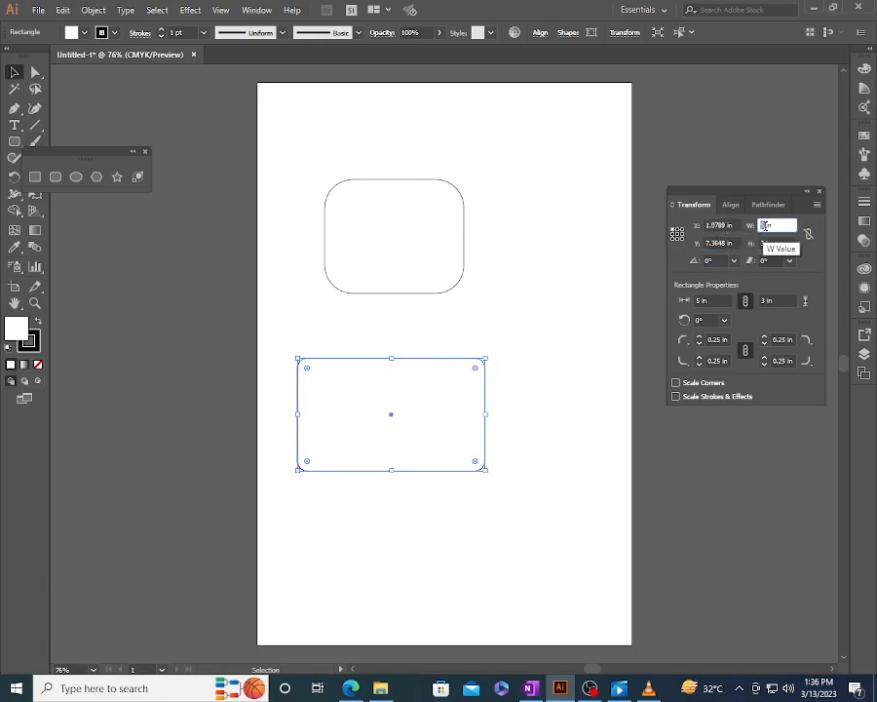
type("3")
key("Return")
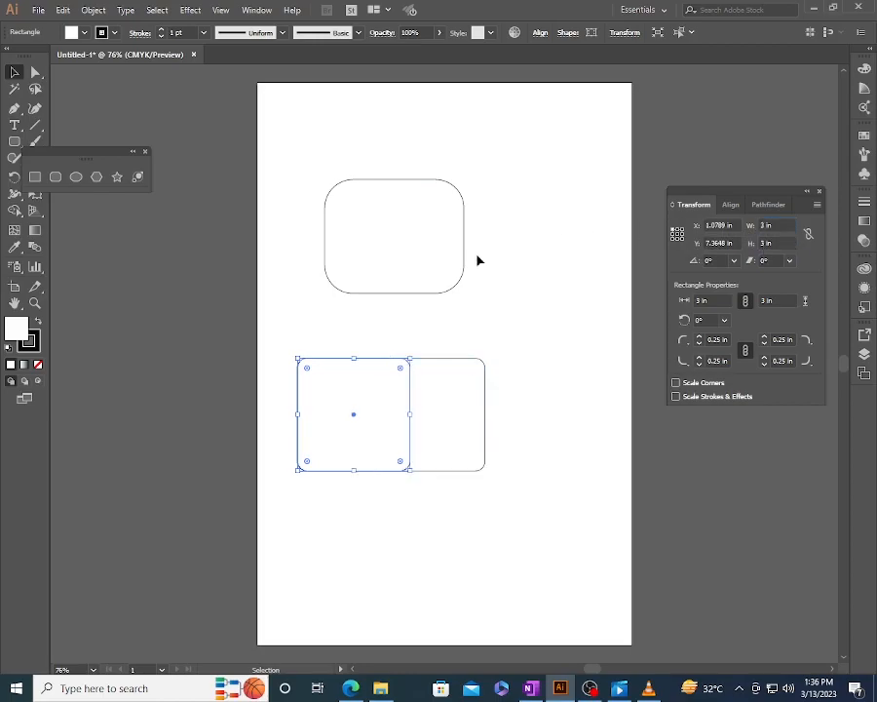
left_click(501, 382)
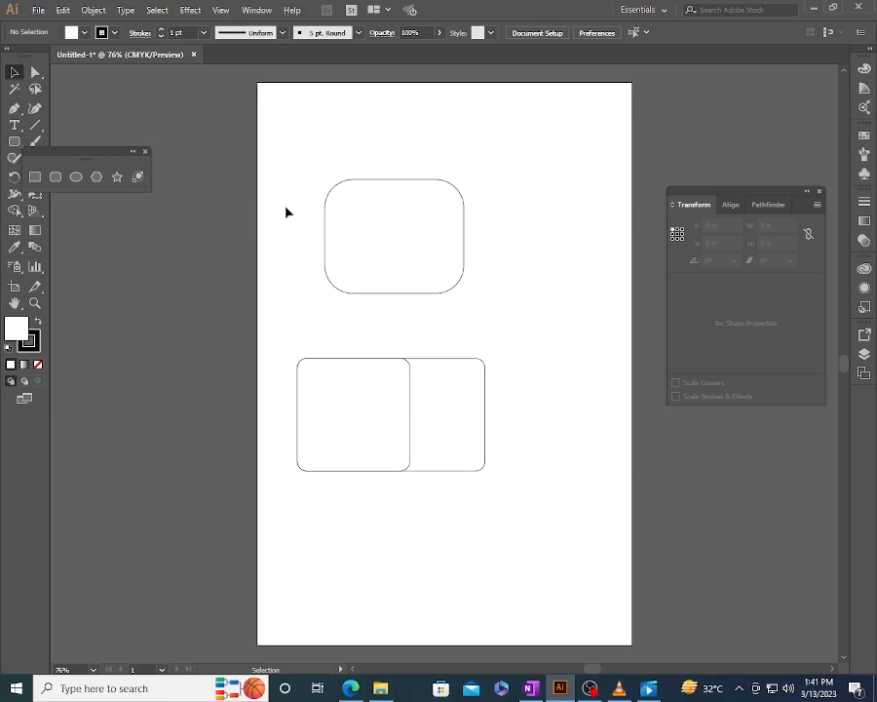
- Delete all shapes on the artboard and draw an ellipse about 4.59 by 3.47 in on its upper half
left_click_drag(286, 212, 488, 411)
key("Delete")
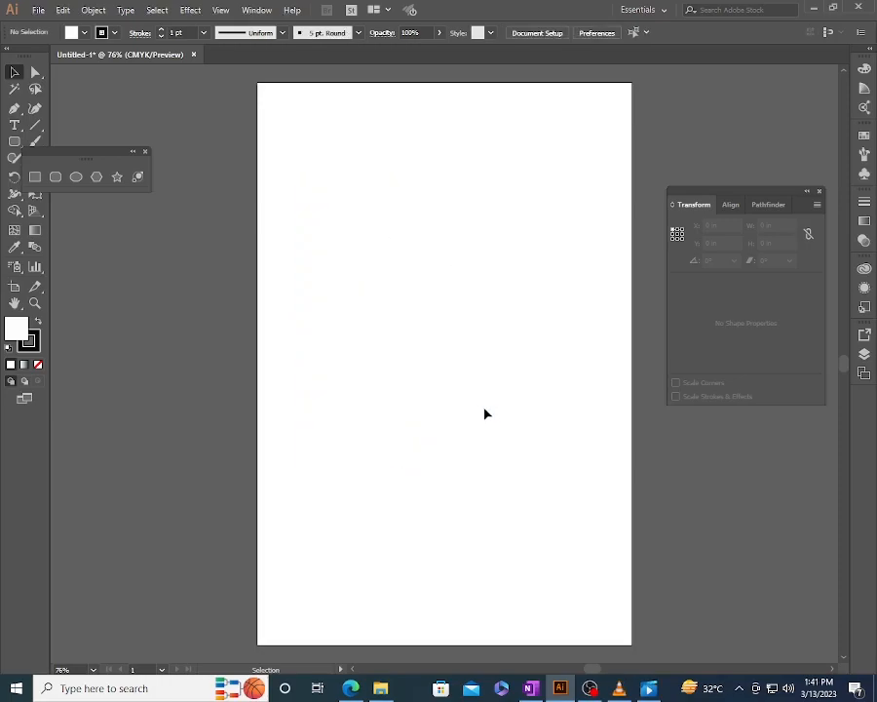
left_click(77, 179)
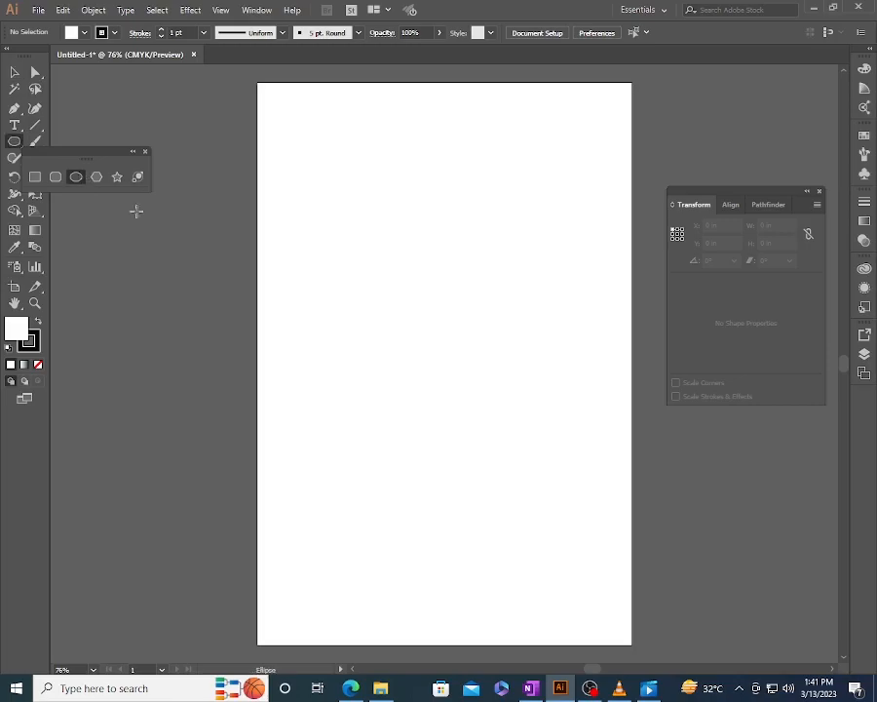
left_click_drag(322, 206, 496, 337)
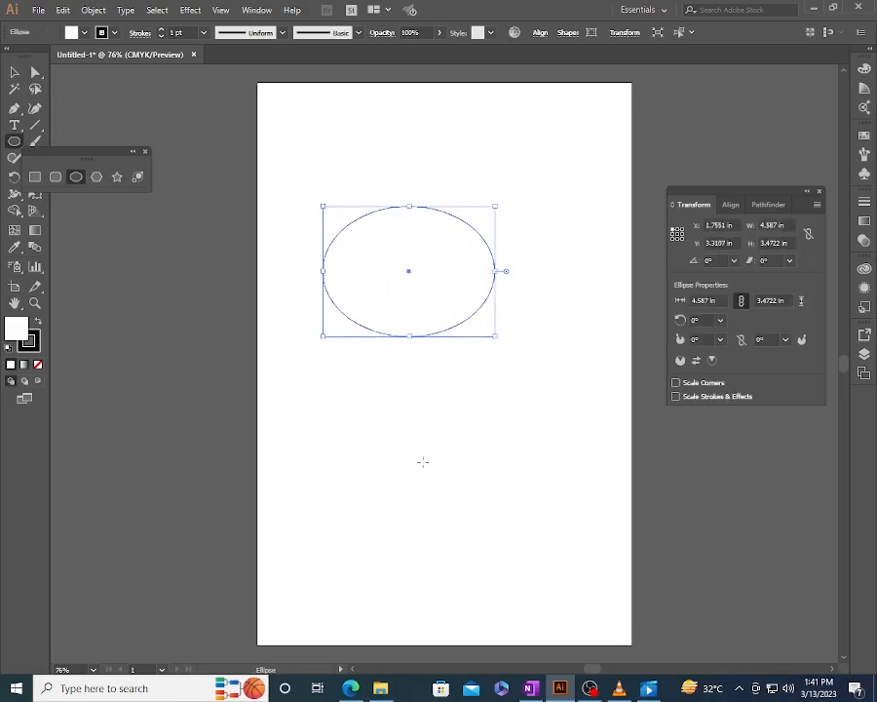
- Create a second ellipse by exact dimensions, 4.587 in wide and 3.4722 in high, on the lower artboard
left_click(423, 468)
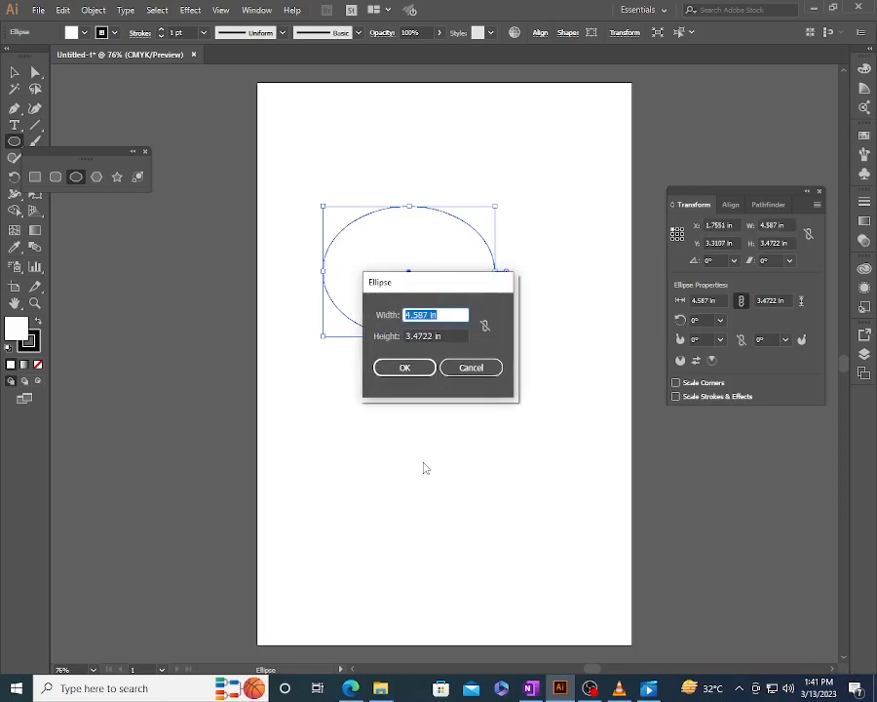
key("Return")
key("v")
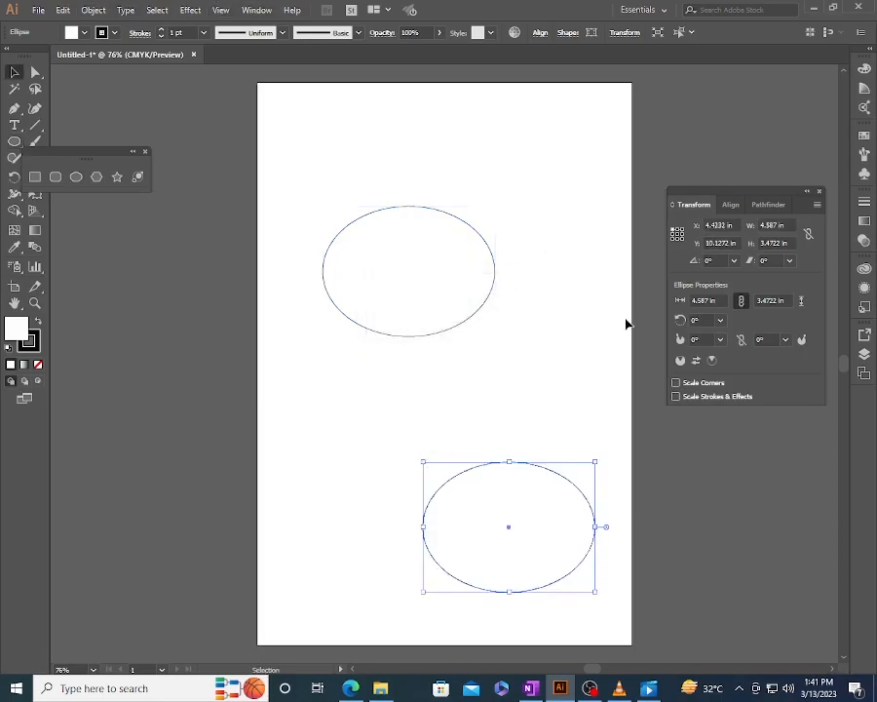
- Shear the lower ellipse by 45°, and undo the shear
left_click(721, 225)
key("Tab")
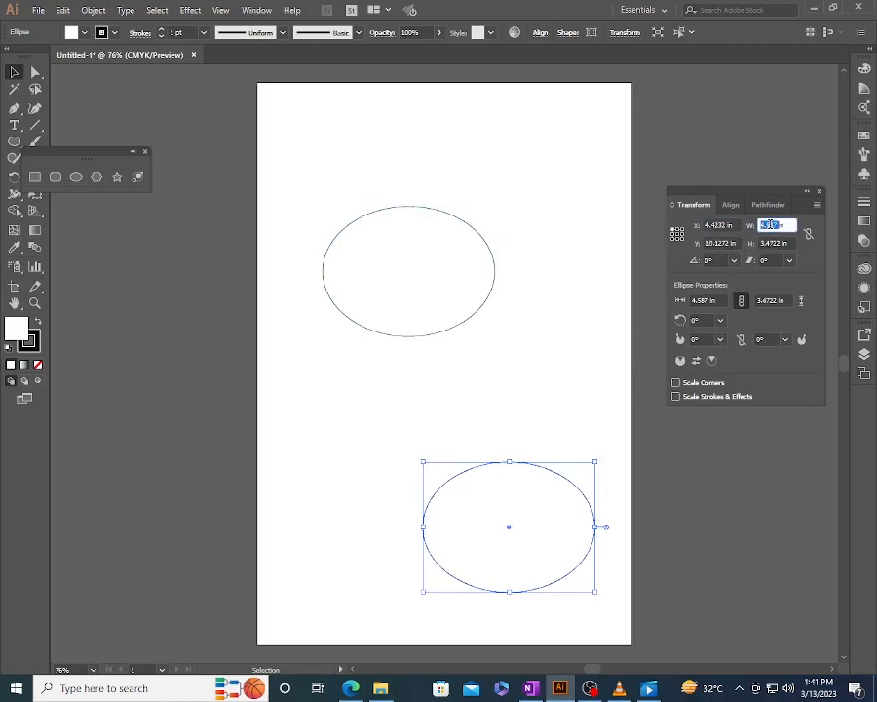
key("Tab")
key("Tab")
key("Tab")
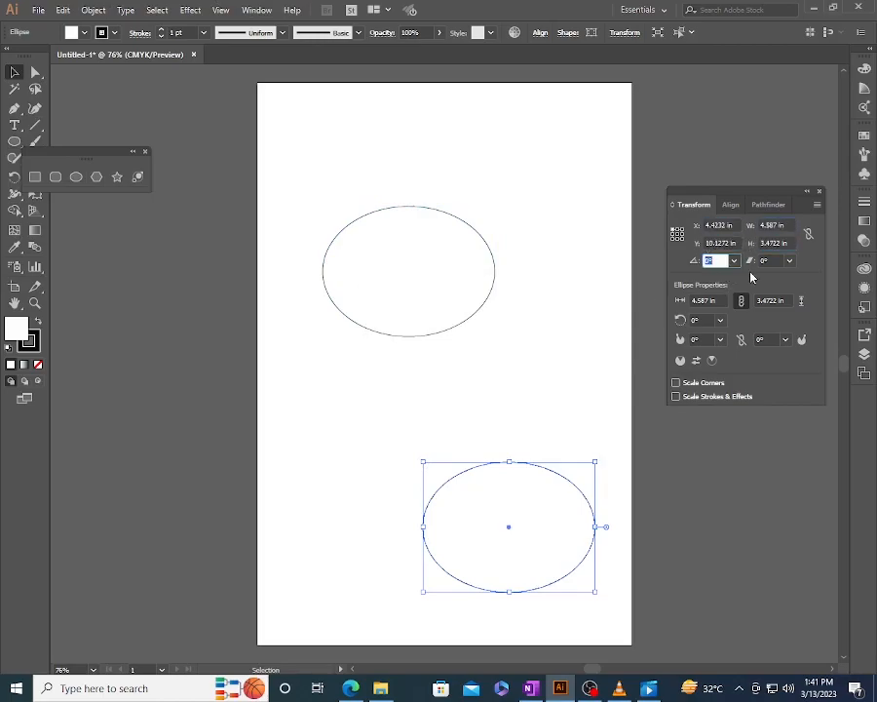
key("Tab")
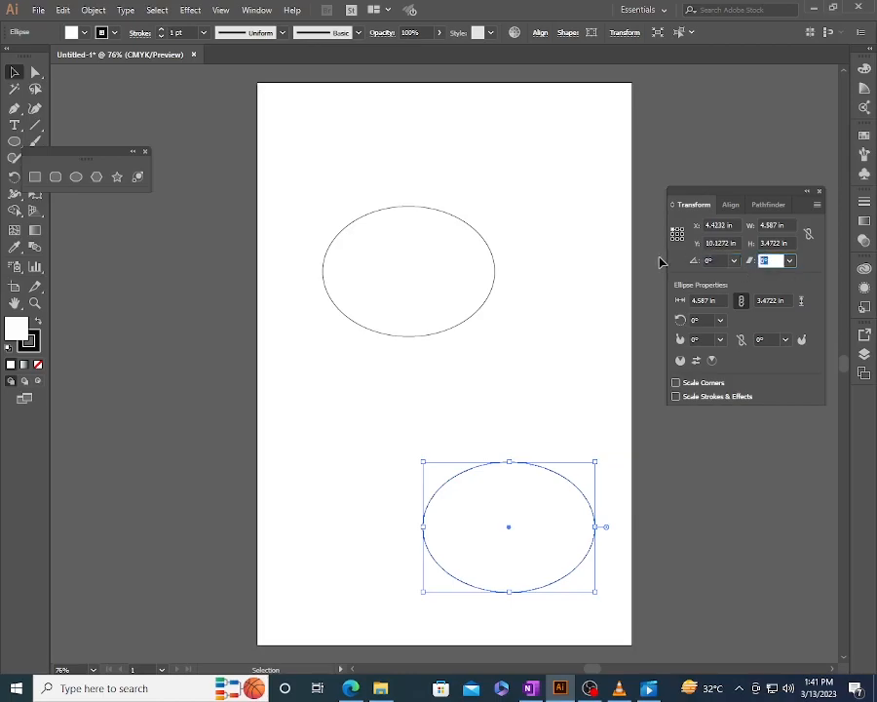
type("45")
key("Return")
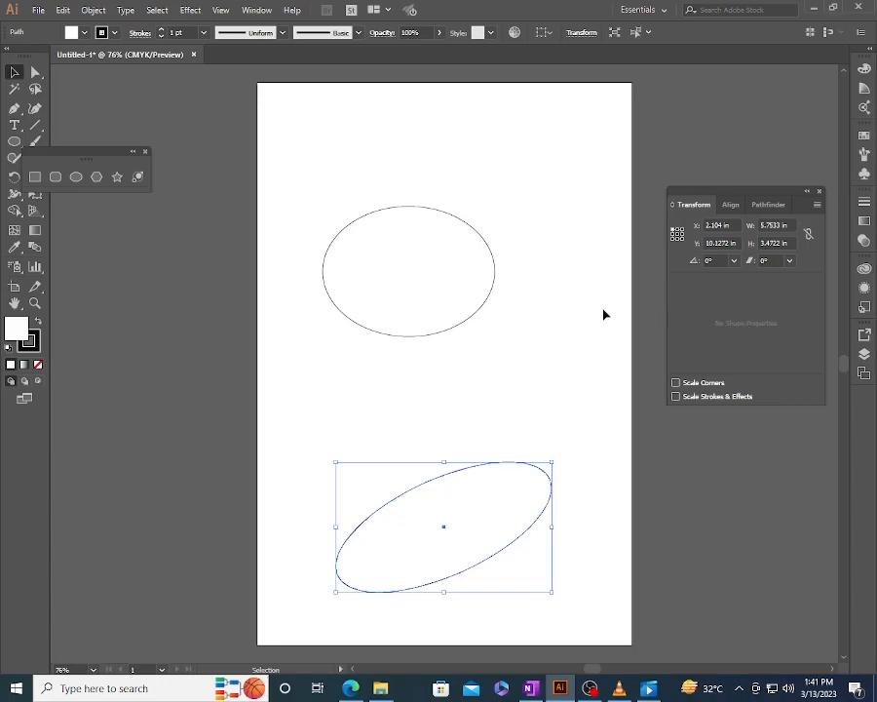
key("ctrl+z")
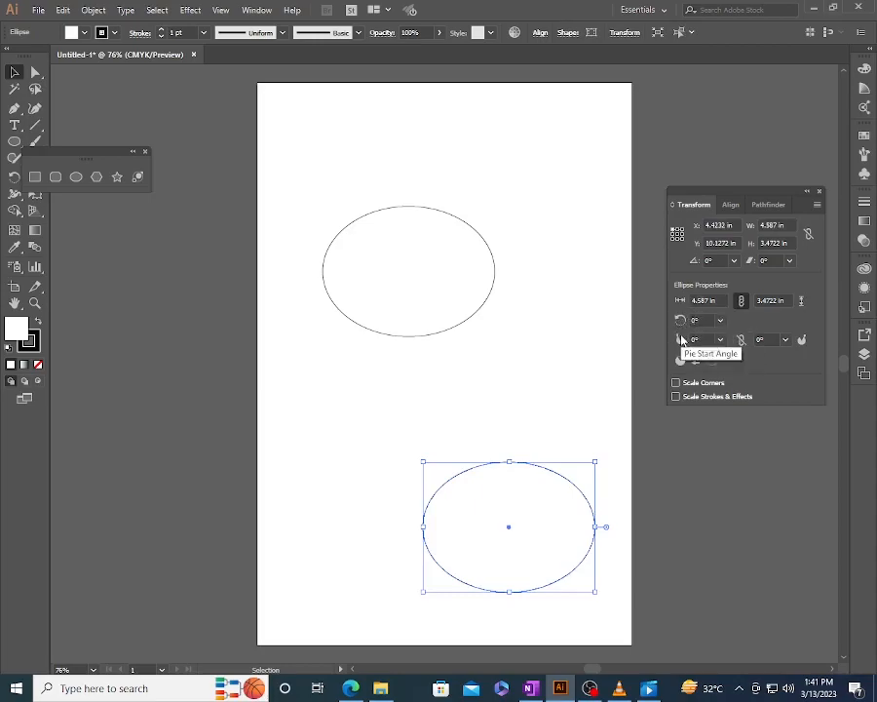
- Turn the lower ellipse into a pie slice with a start angle of 45° and an end angle of 65°
left_click(699, 339)
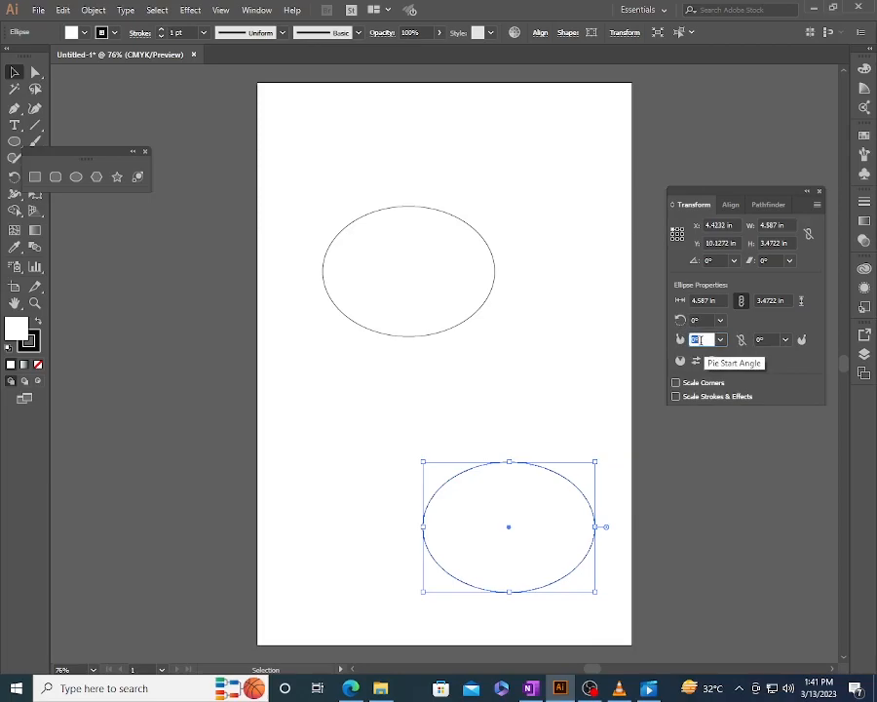
type("45")
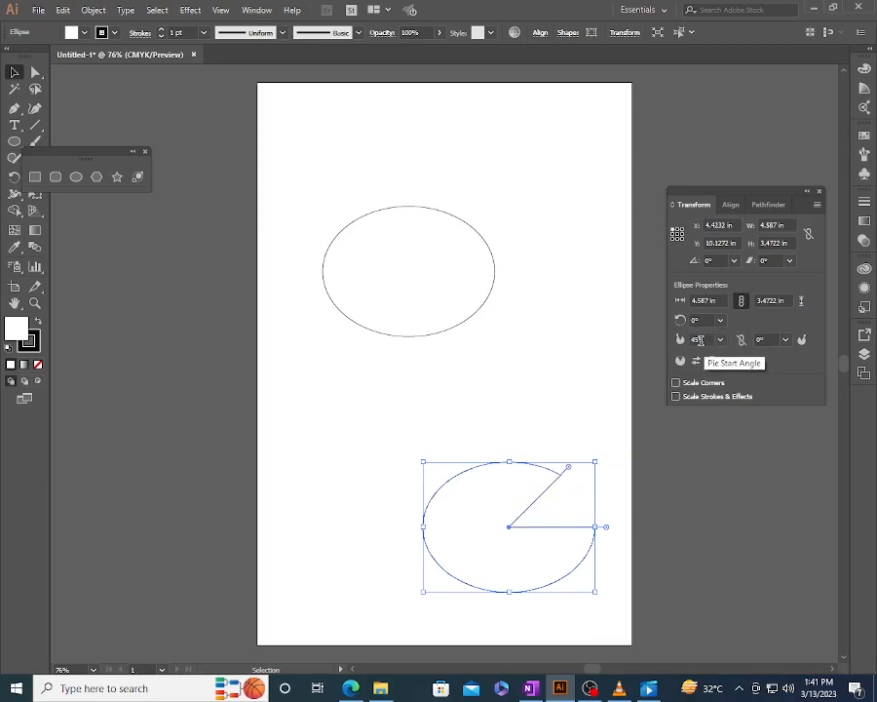
key("Return")
left_click(769, 339)
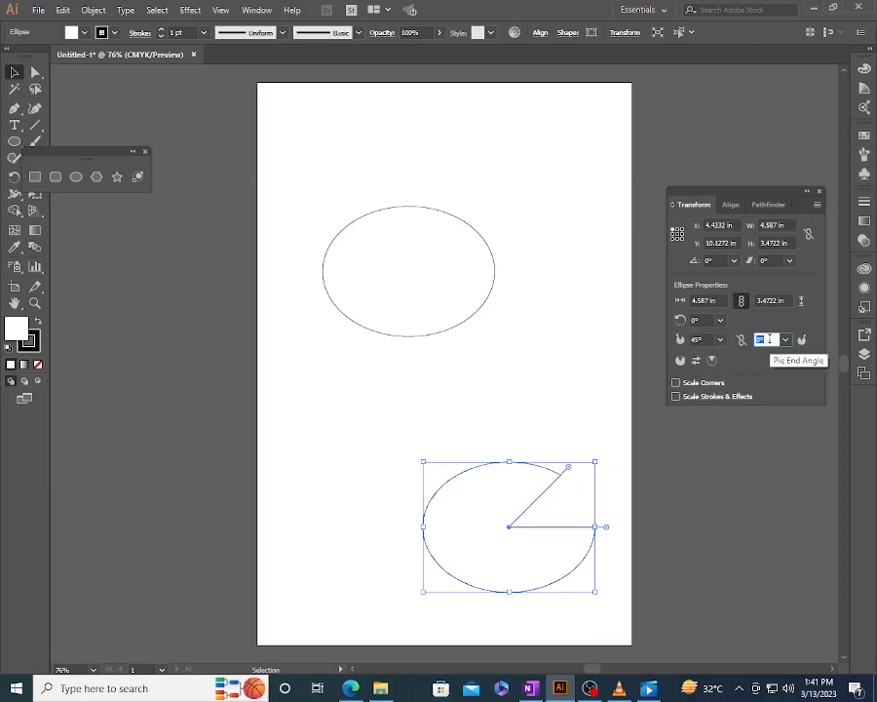
type("45")
key("Return")
left_click(770, 340)
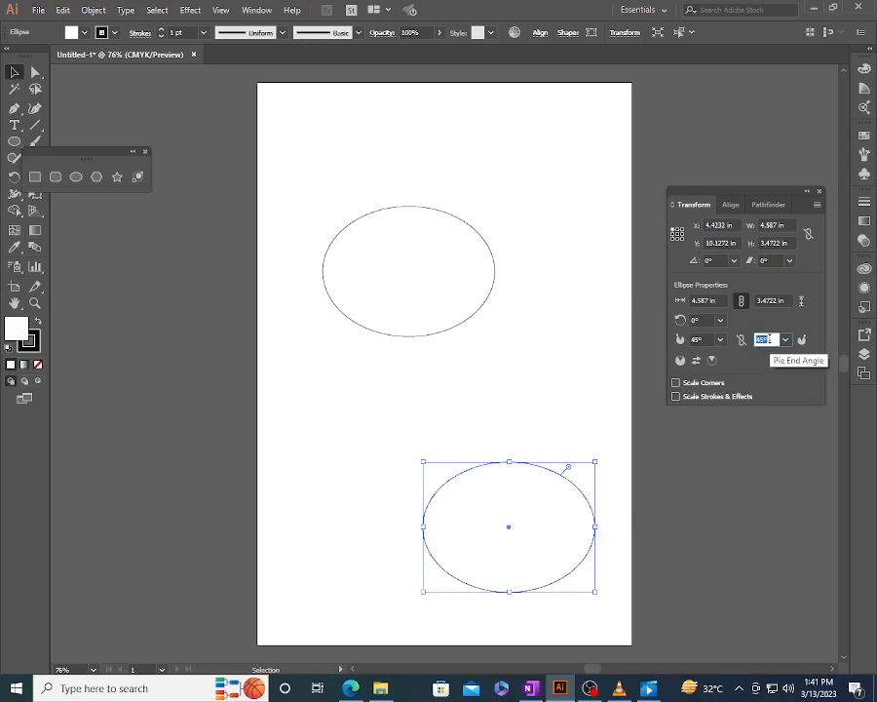
type("65")
key("Return")
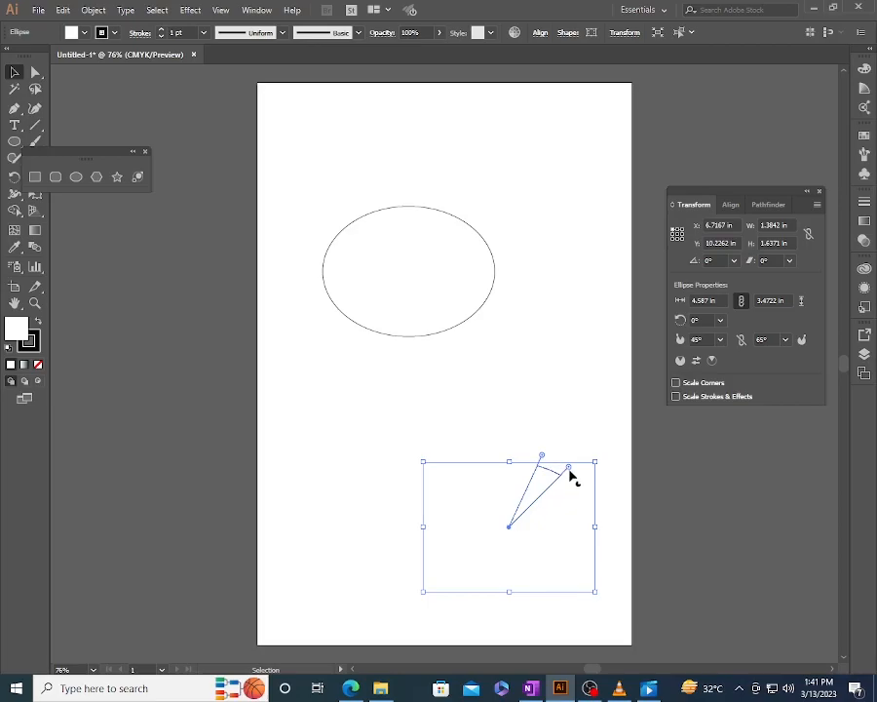
- Widen the pie slice with its on-canvas handles, moving the start angle to about 349° and the end angle farther counterclockwise
left_click_drag(569, 469, 582, 565)
left_click(535, 447)
left_click(547, 471)
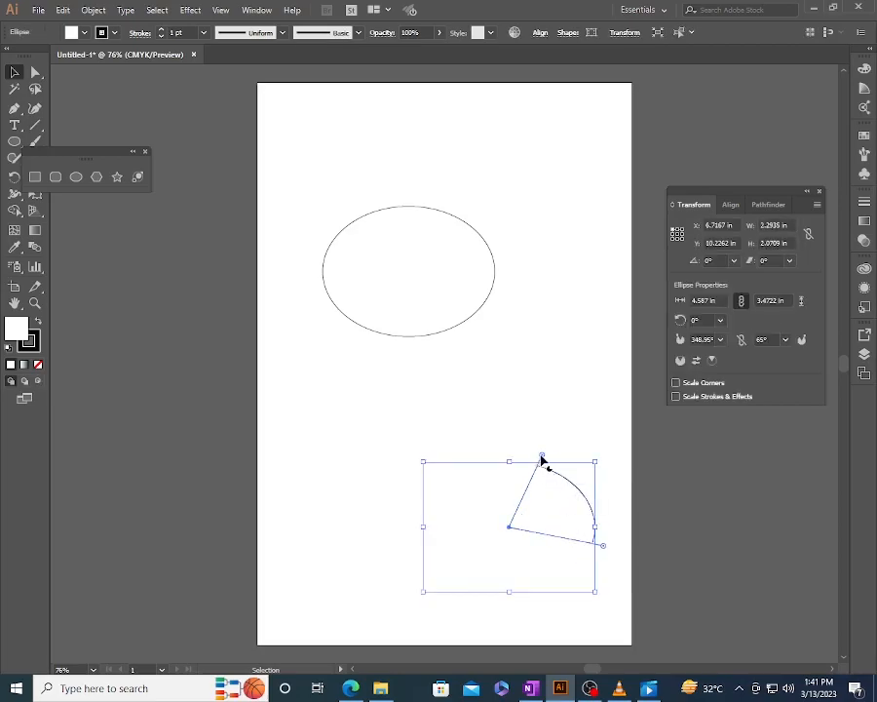
left_click_drag(542, 458, 485, 448)
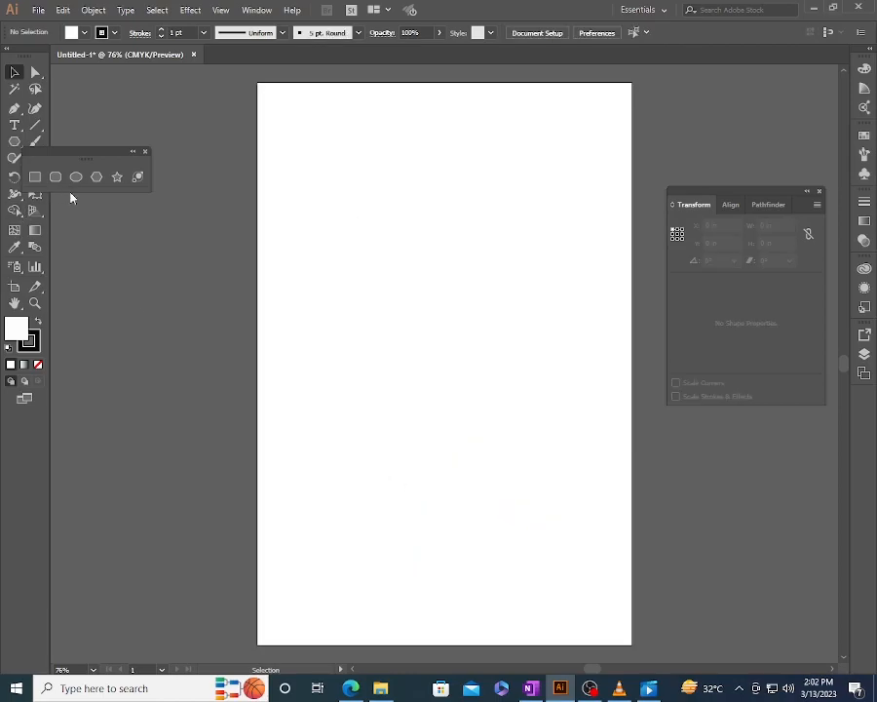
- Draw a hexagon about 2.46 in in radius on the upper part of the artboard, and create a 5 in radius hexagon below it
left_click(96, 176)
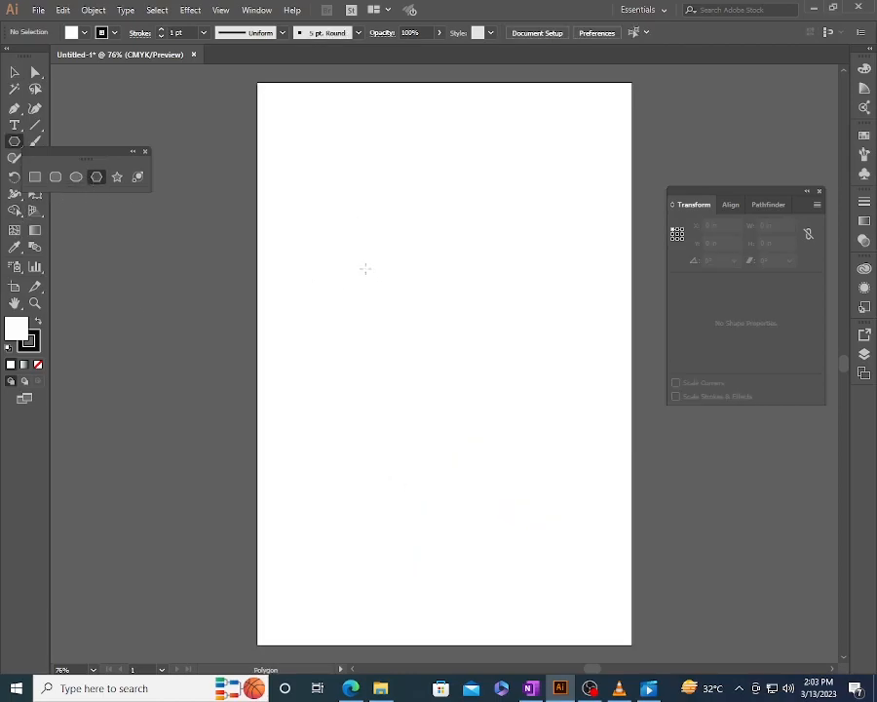
left_click_drag(357, 246, 400, 327)
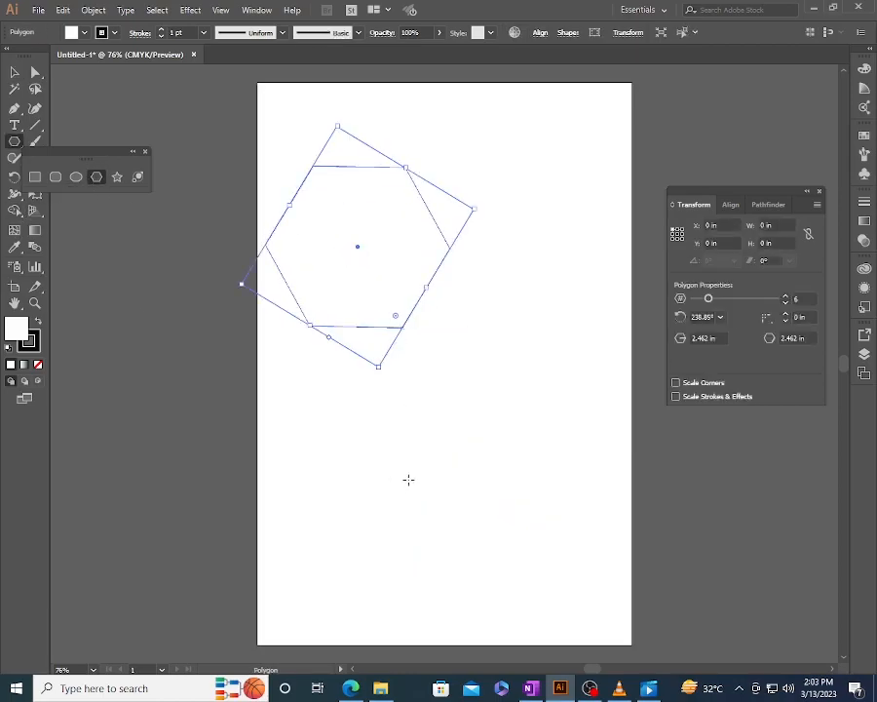
left_click(408, 480)
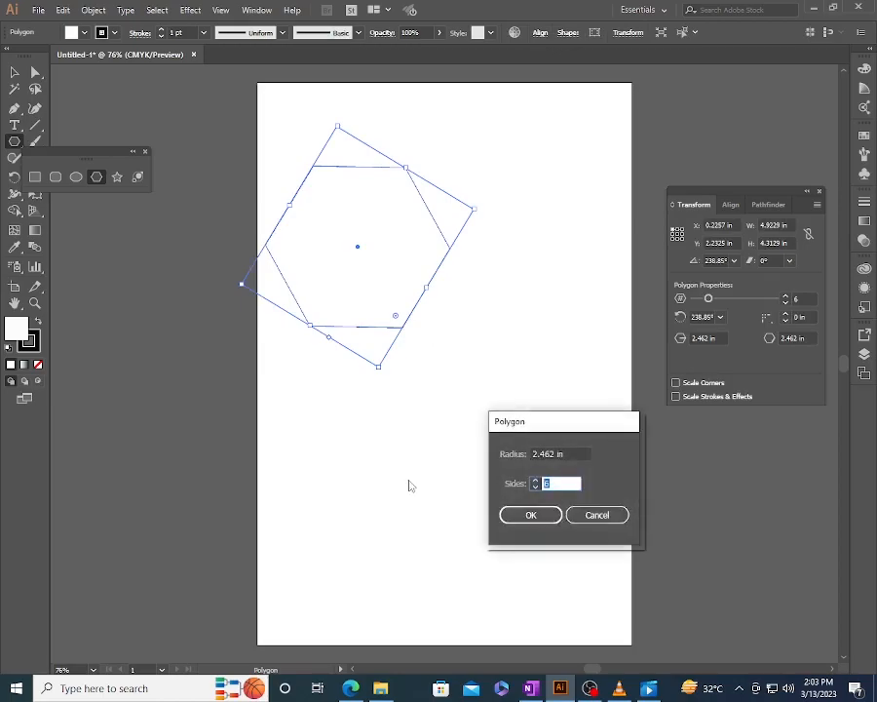
key("shift+Tab")
type("5")
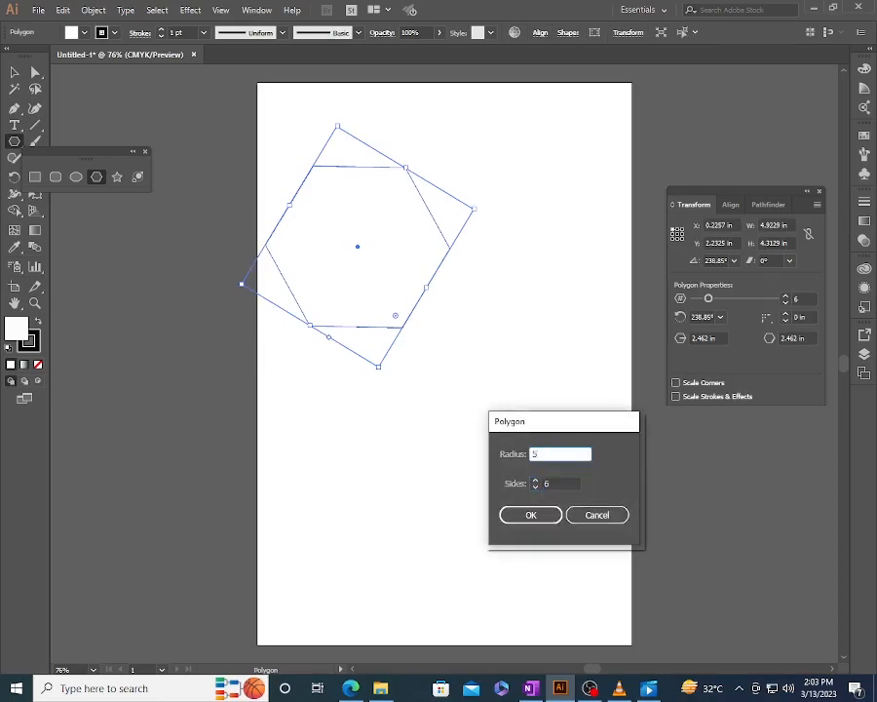
key("Tab")
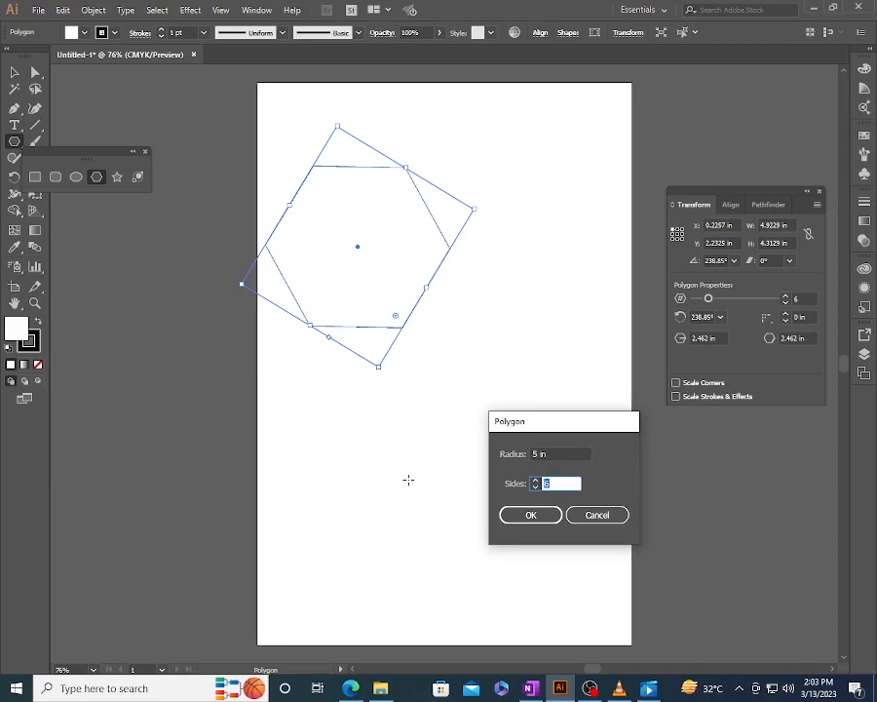
key("Return")
key("v")
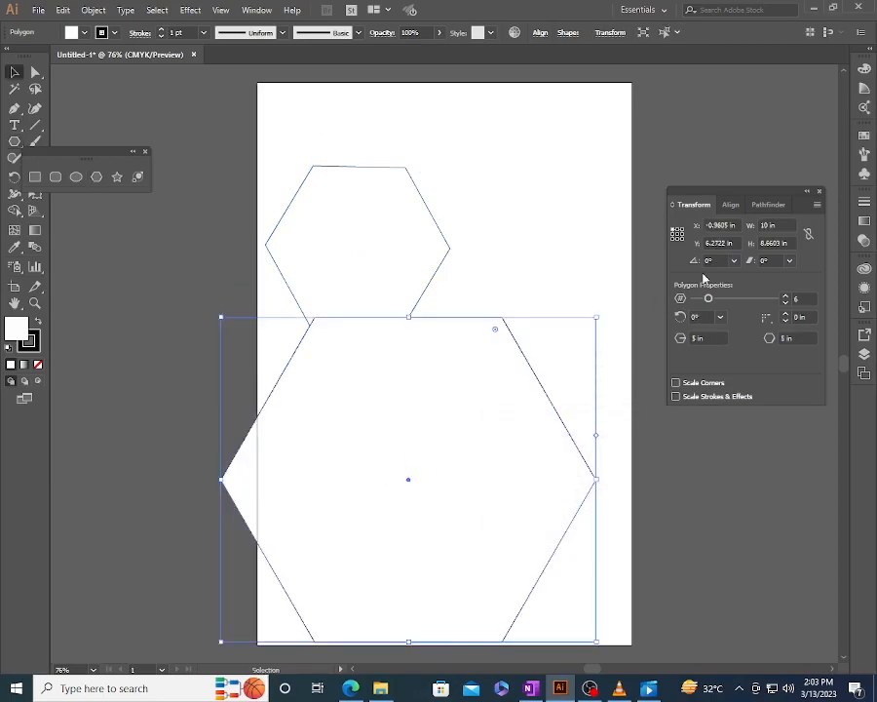
left_click(768, 225)
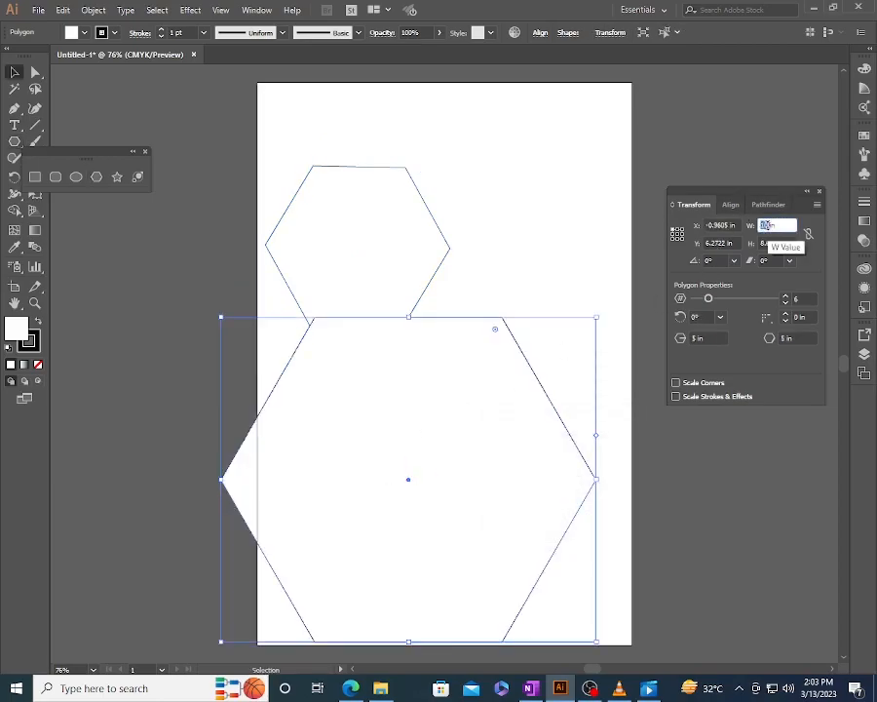
left_click(536, 278)
key("m")
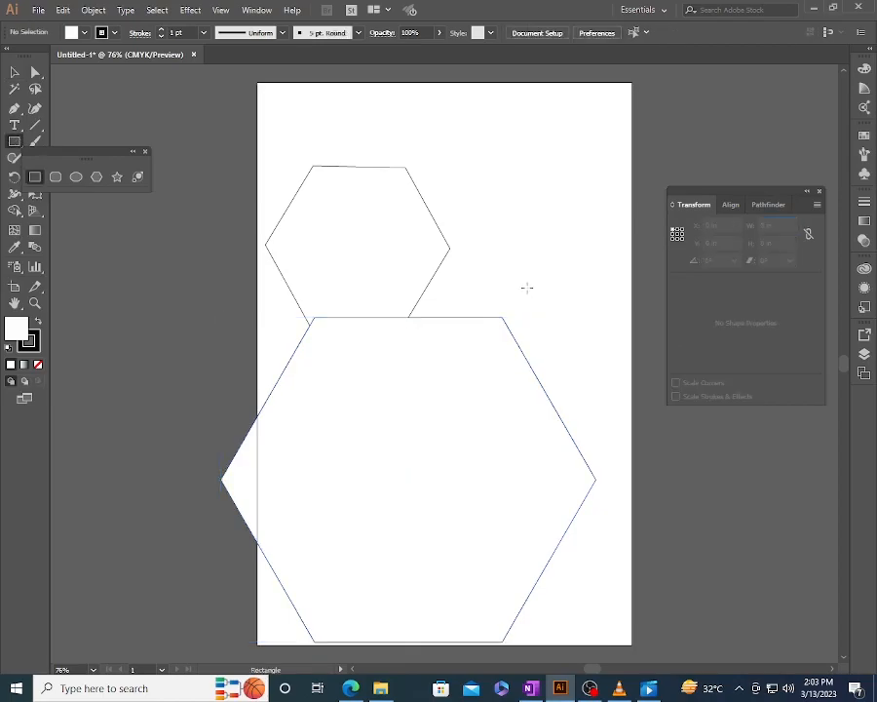
left_click(526, 287)
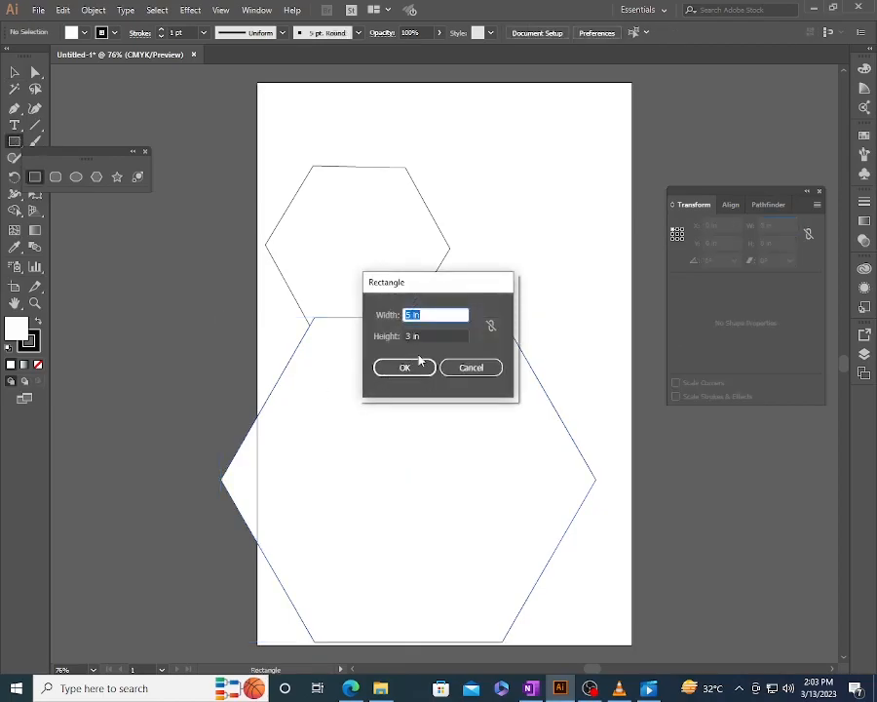
key("Escape")
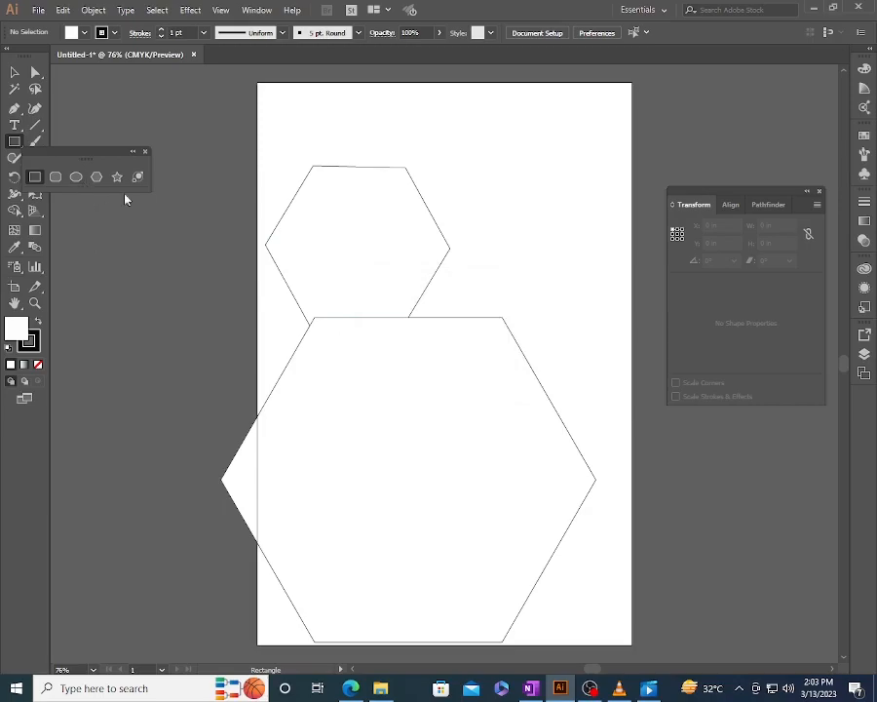
key("v")
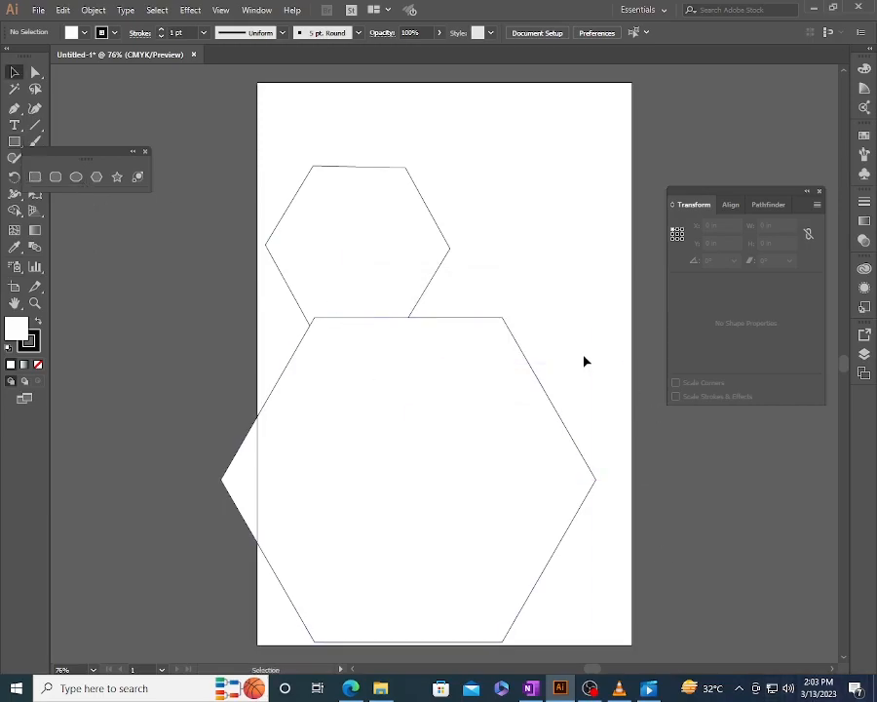
left_click(503, 368)
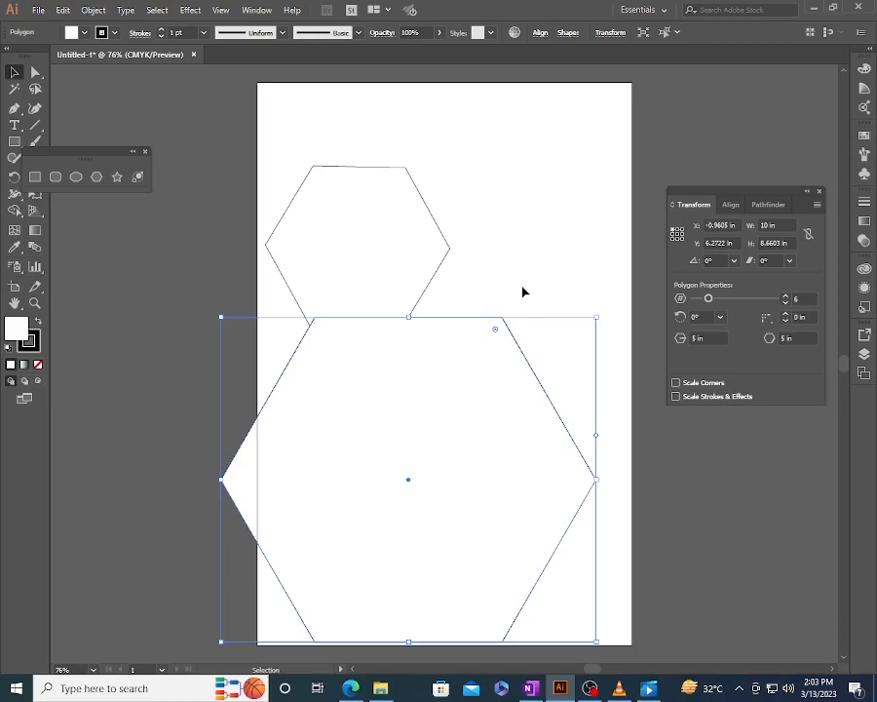
left_click(522, 291)
left_click(494, 357)
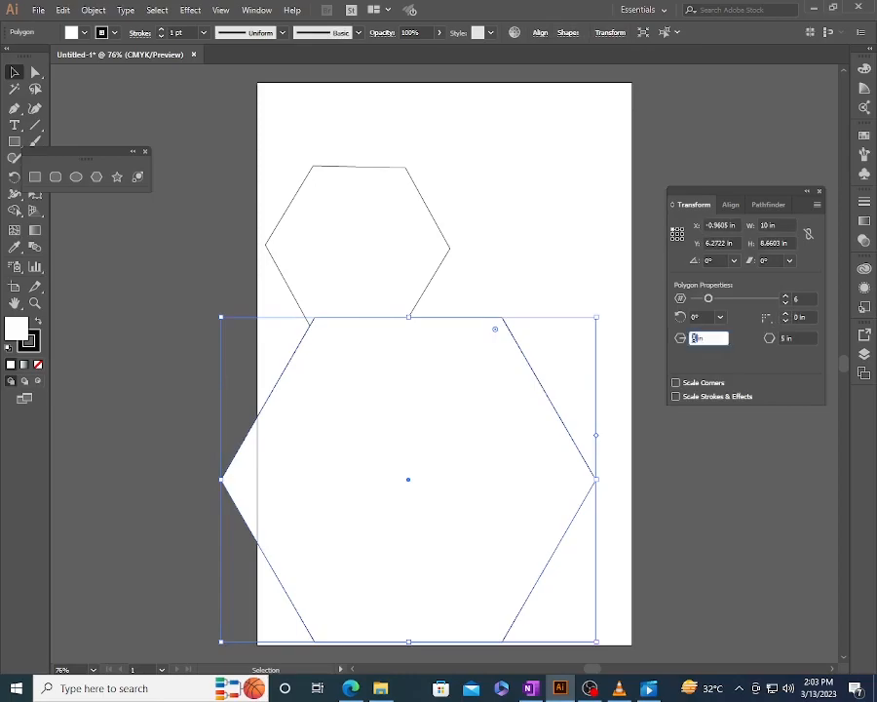
left_click(498, 229)
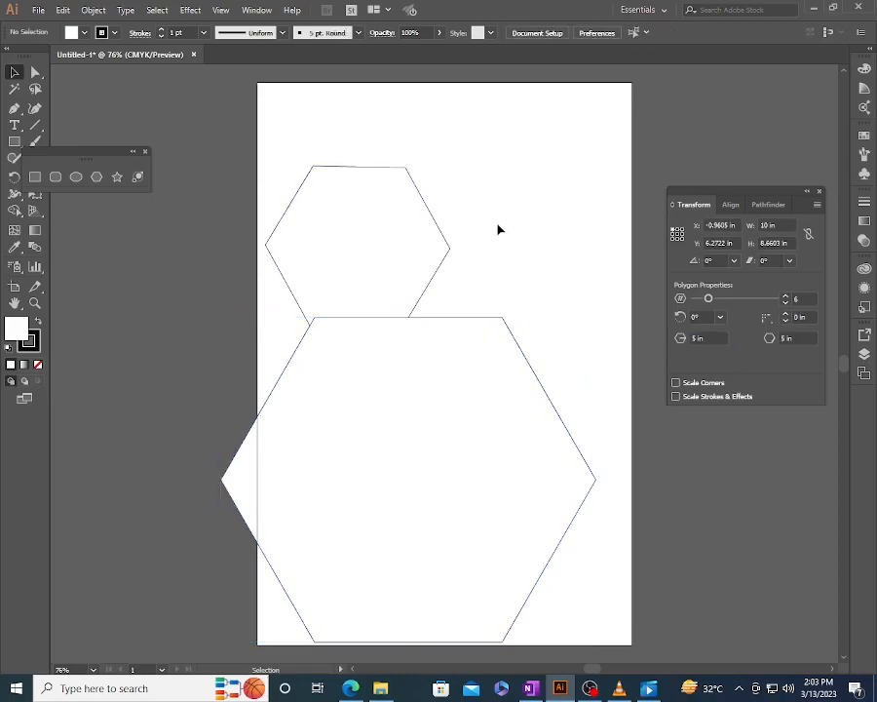
- Draw a seven-sided polygon about 1.41 in in radius to the right of the smaller hexagon
left_click(97, 177)
left_click_drag(512, 208, 543, 252)
key("Up")
key("Up")
key("Up")
key("Up")
key("Down")
key("Down")
key("Down")
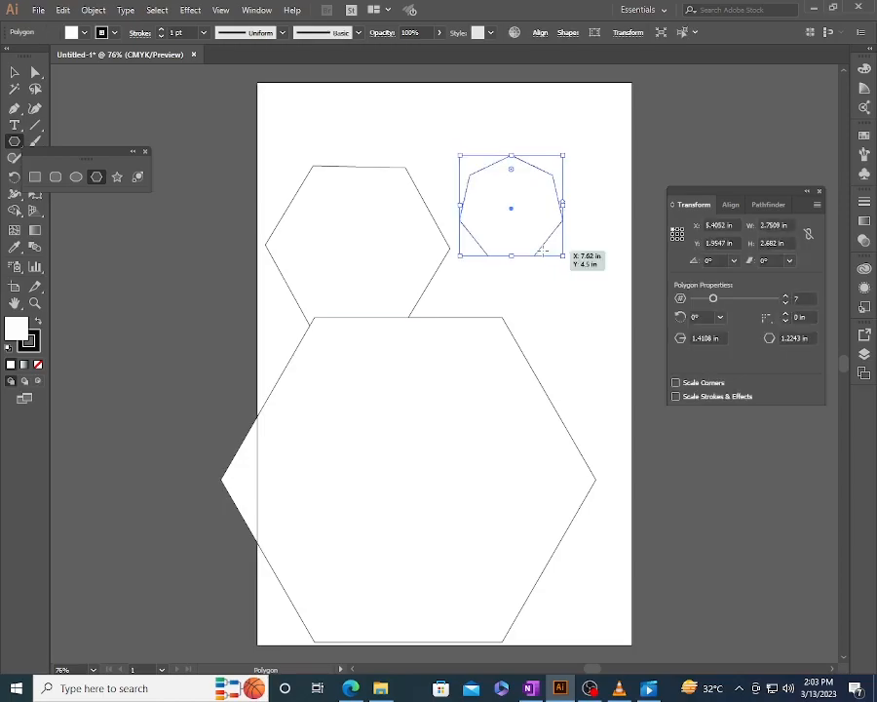
- Set the seven-sided polygon's number of sides to 8
left_click(769, 226)
key("Tab")
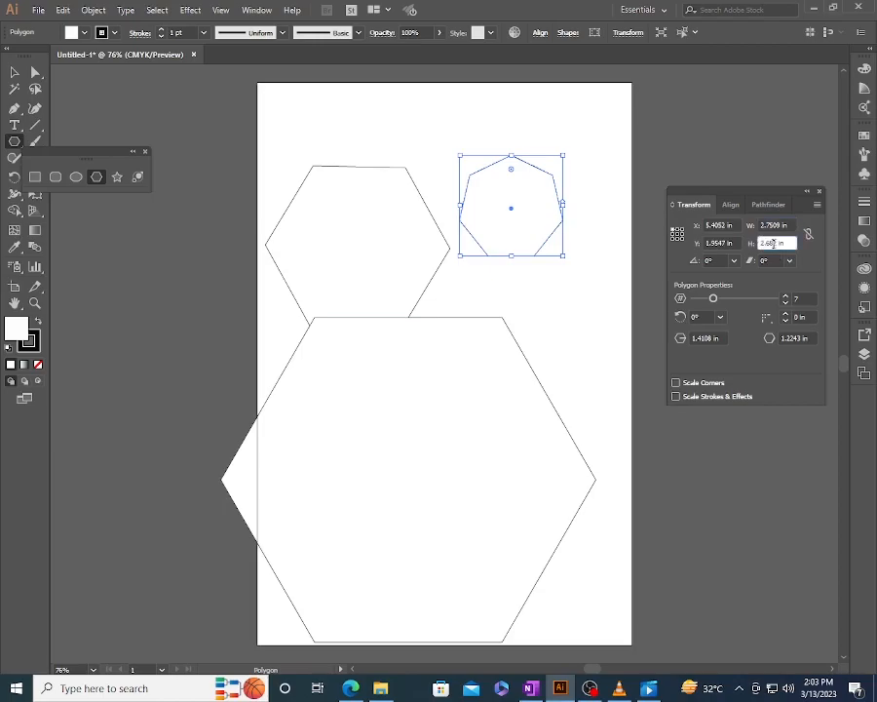
left_click(786, 296)
left_click(786, 297)
left_click(785, 296)
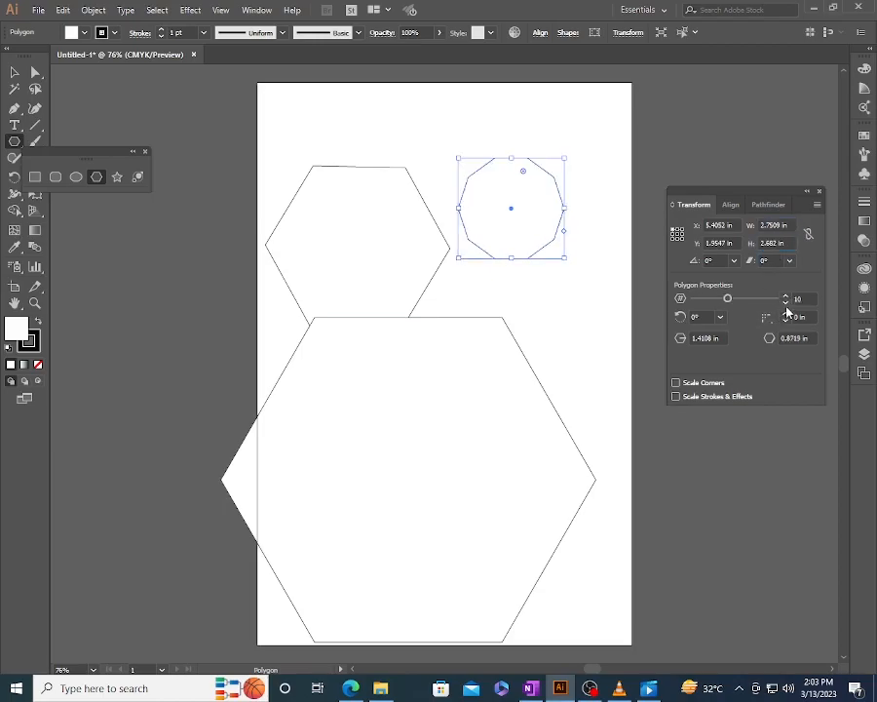
left_click(785, 303)
left_click(784, 302)
- Round the octagon's corners with its on-canvas corner handle to a radius of about 0.65 in
left_click(786, 314)
left_click(786, 314)
left_click(786, 321)
left_click(786, 321)
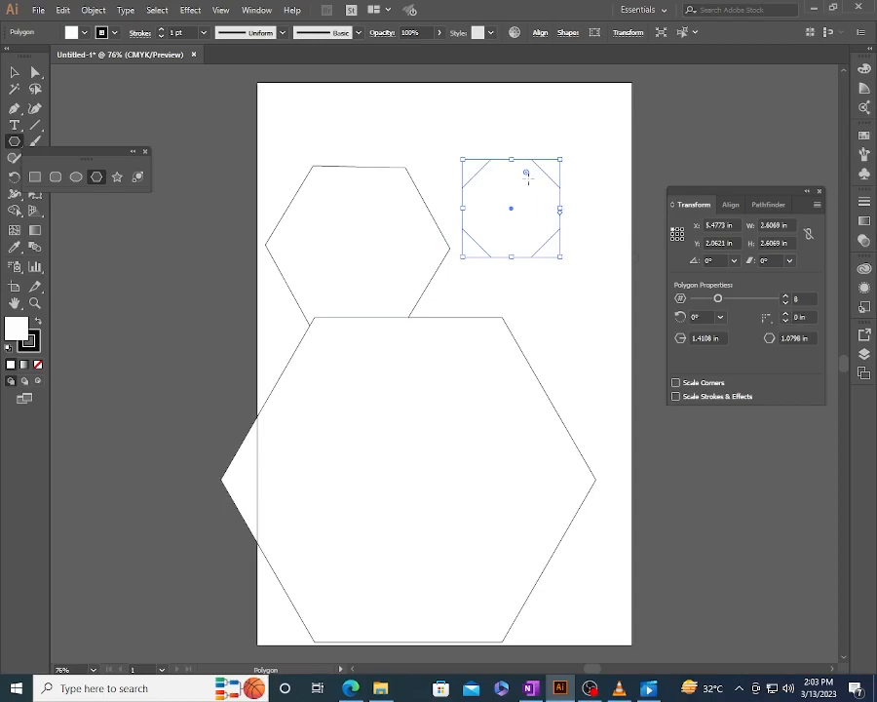
left_click_drag(525, 174, 527, 193)
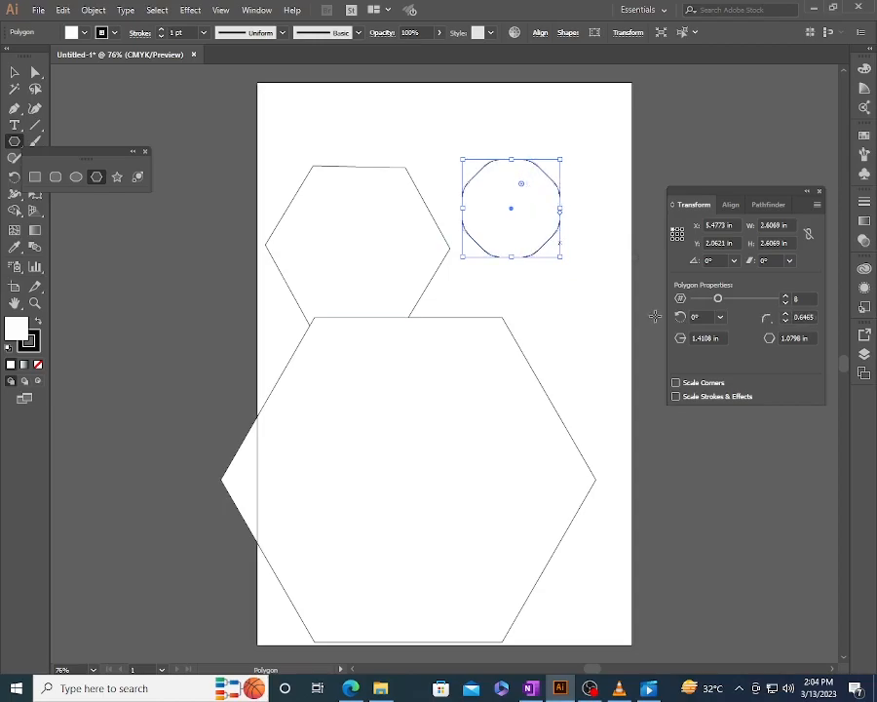
left_click(765, 340)
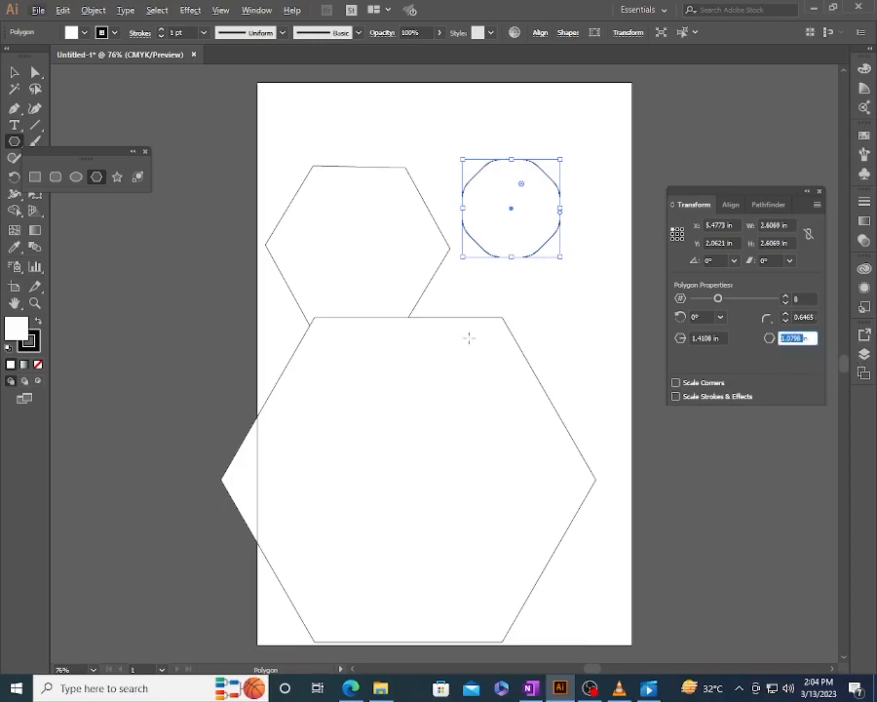
left_click(567, 334)
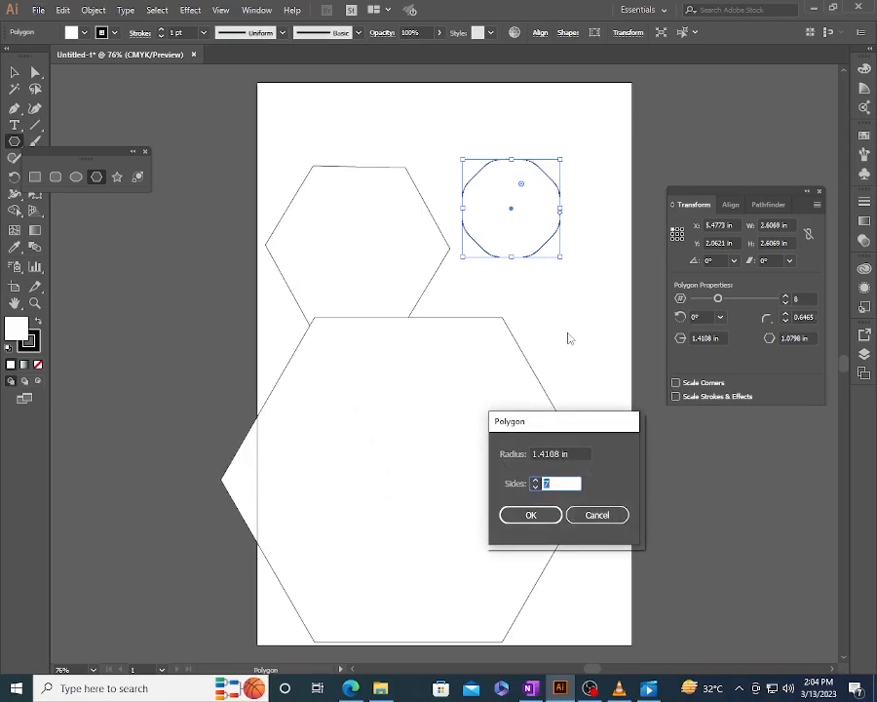
key("Escape")
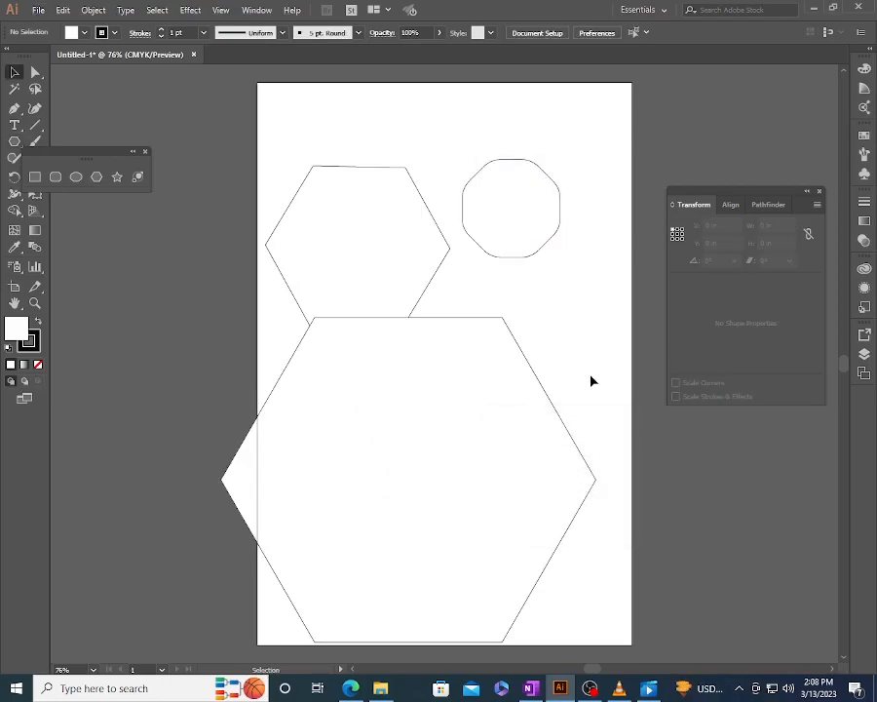
- Delete all the polygons and draw a five-pointed star about 1.99 in wide and 1.9 in high on the artboard's upper part
key("ctrl+a")
key("Delete")
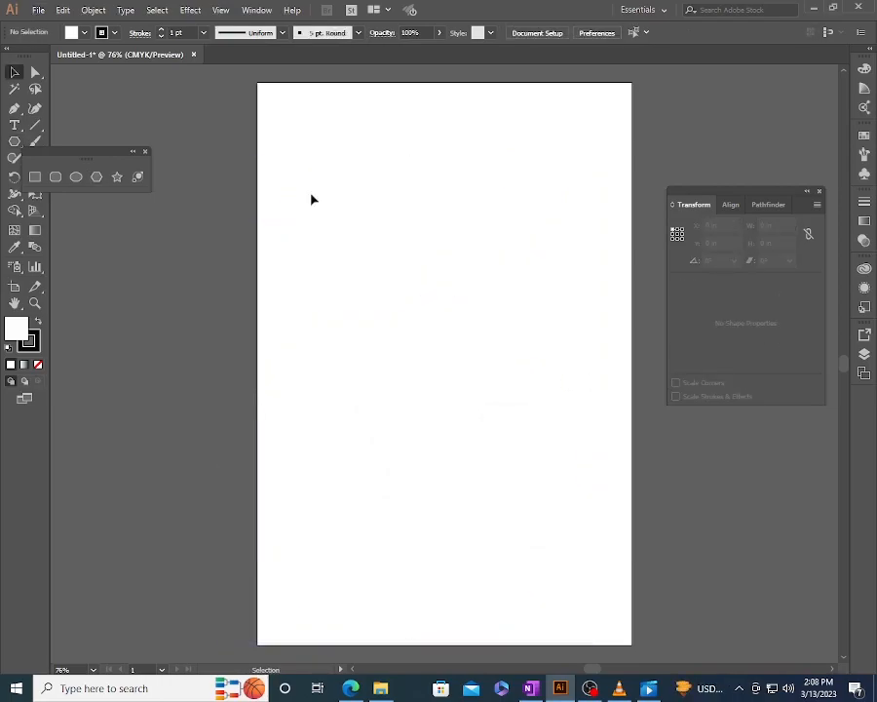
left_click(117, 176)
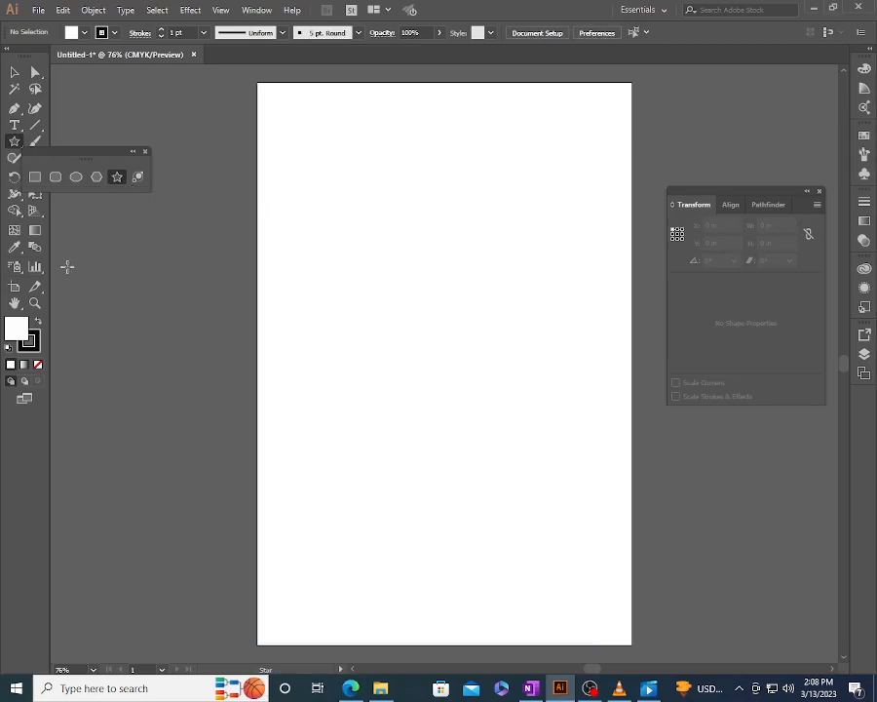
left_click_drag(379, 222, 400, 252)
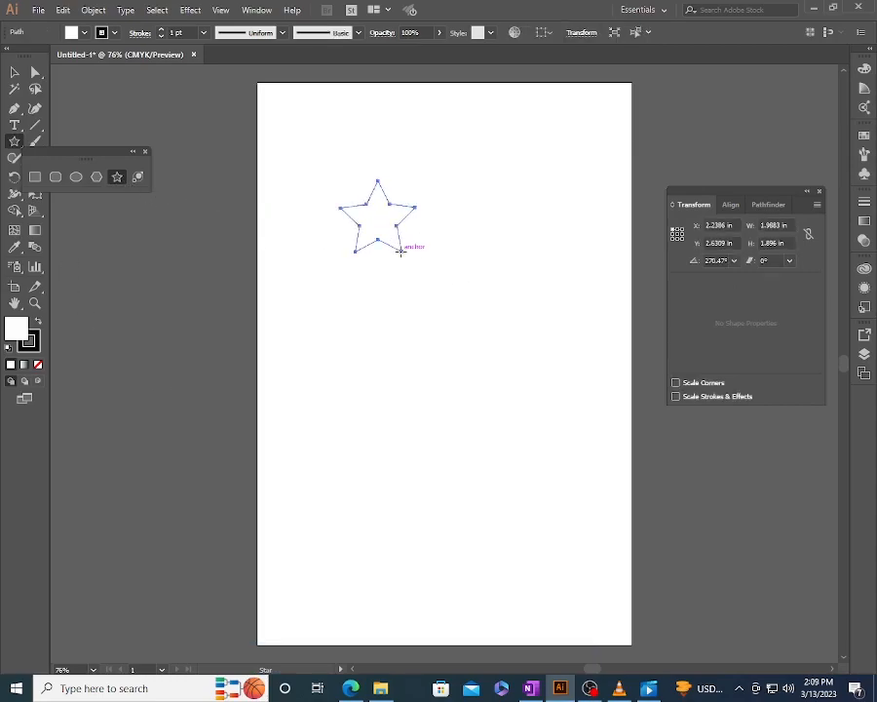
left_click(772, 226)
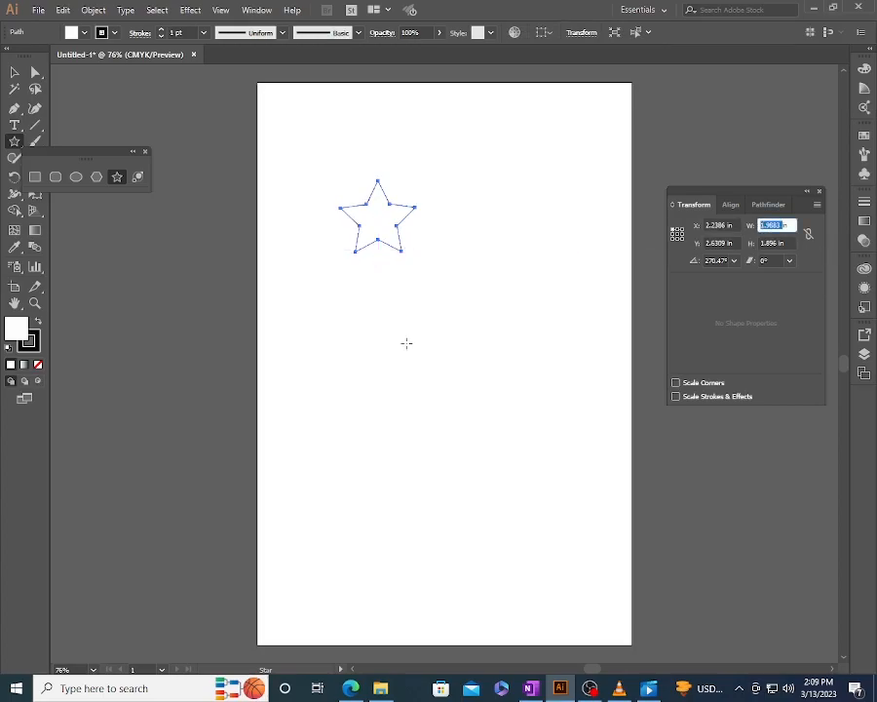
- Create a five-pointed star below the first one with both radii set to 2 in
left_click(407, 398)
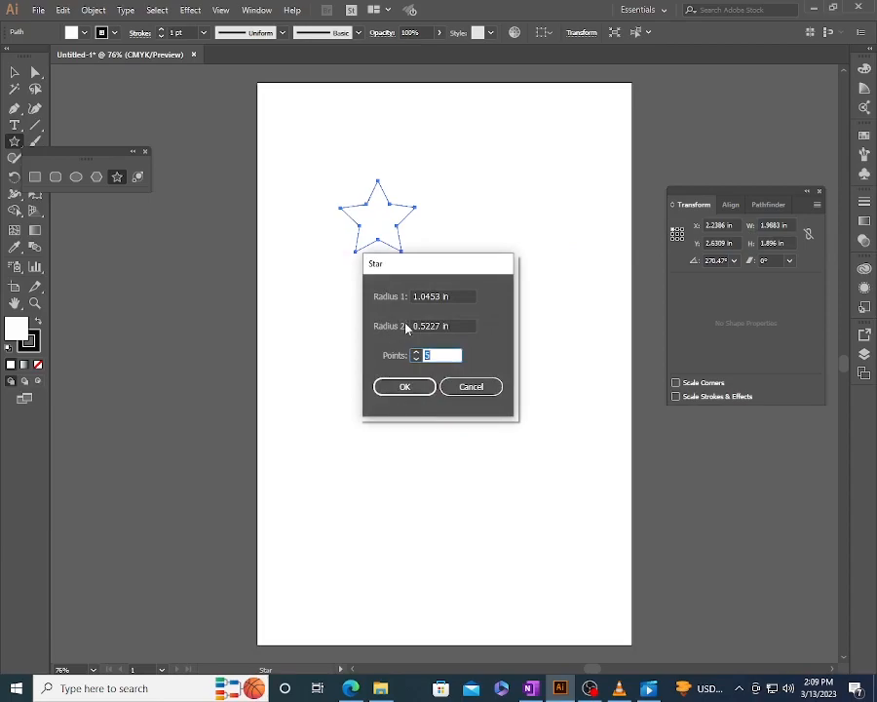
key("Tab")
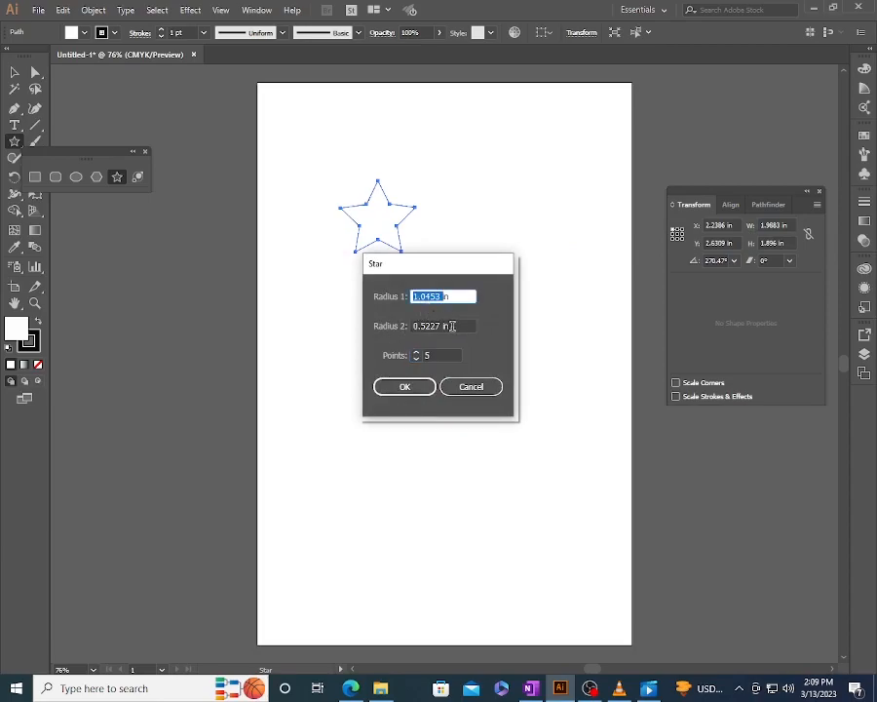
type("2")
key("Tab")
type("2")
key("Tab")
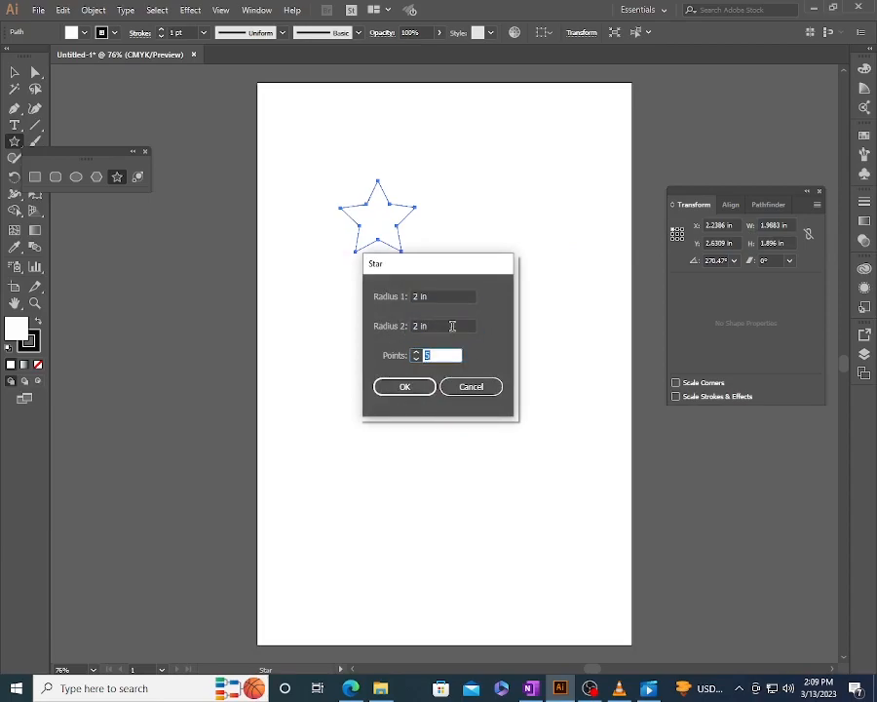
type("10")
key("Return")
key("v")
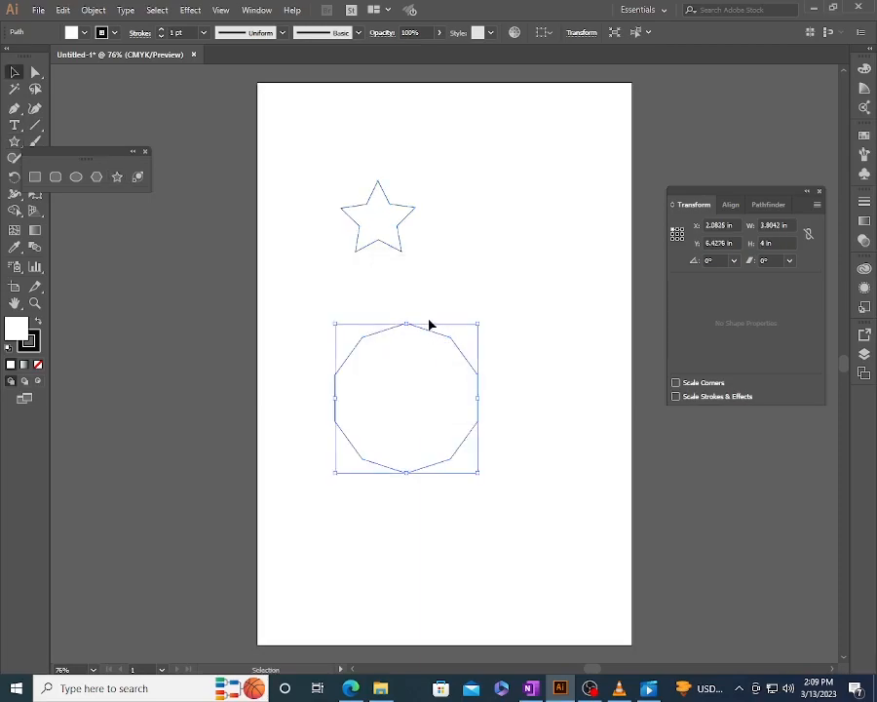
left_click(436, 298)
left_click(438, 353)
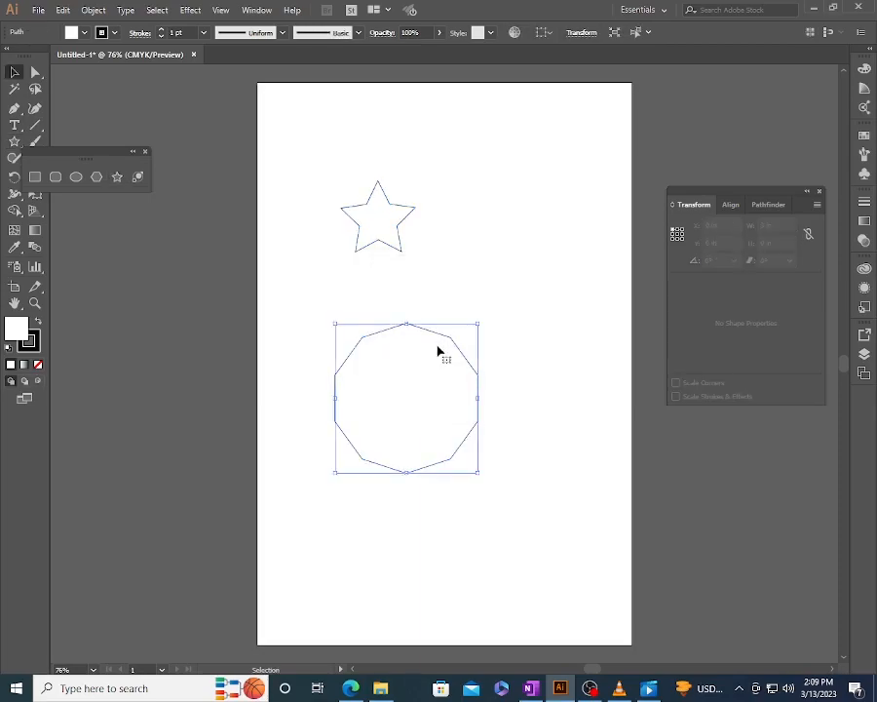
- Create another five-pointed star at the artboard's right with radius 1 at 2 in and radius 2 at 1 in
left_click(117, 176)
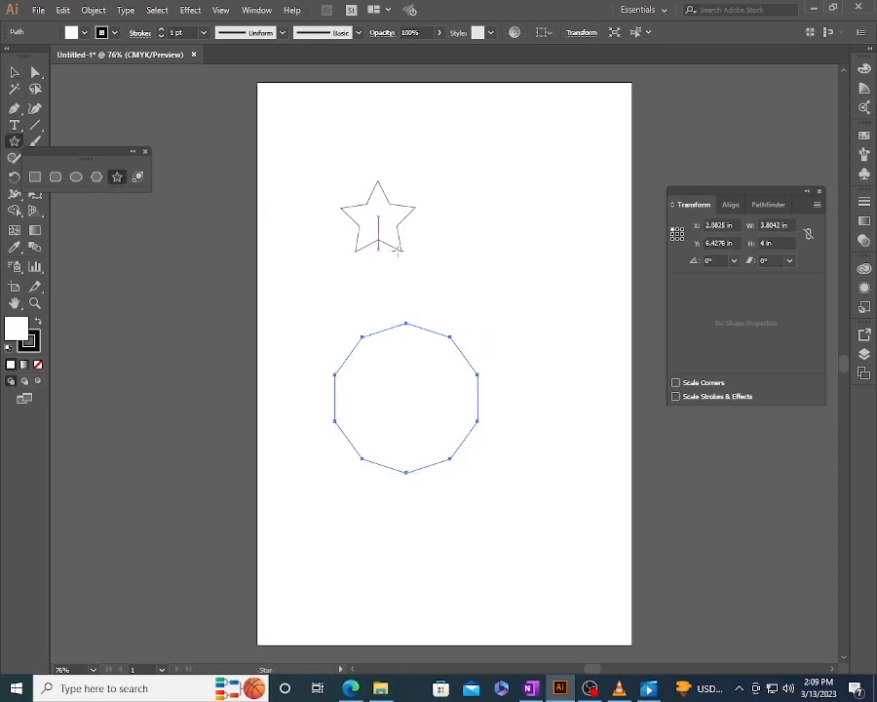
left_click(522, 306)
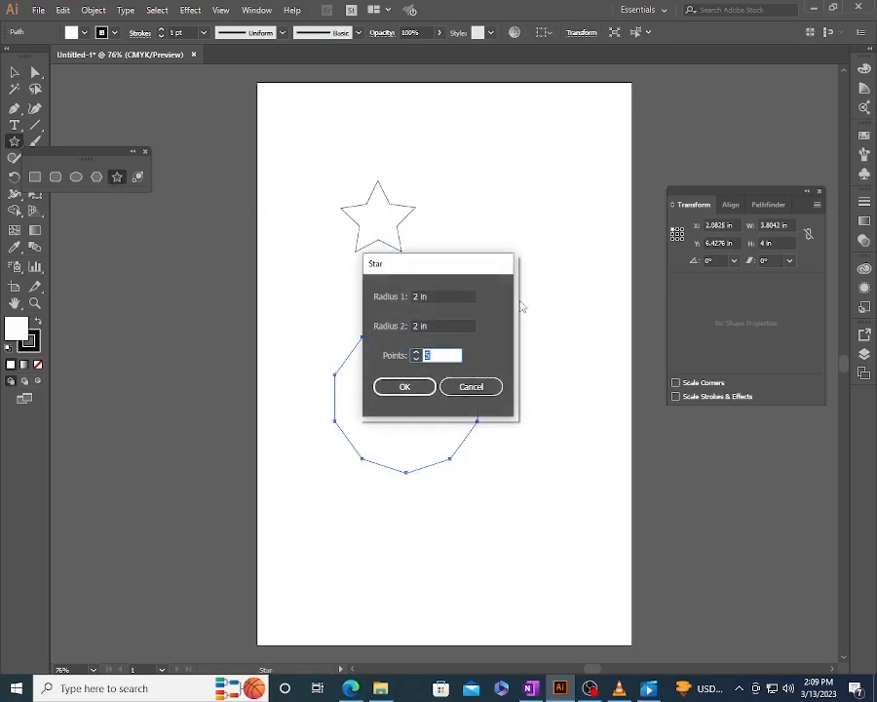
left_click(417, 326)
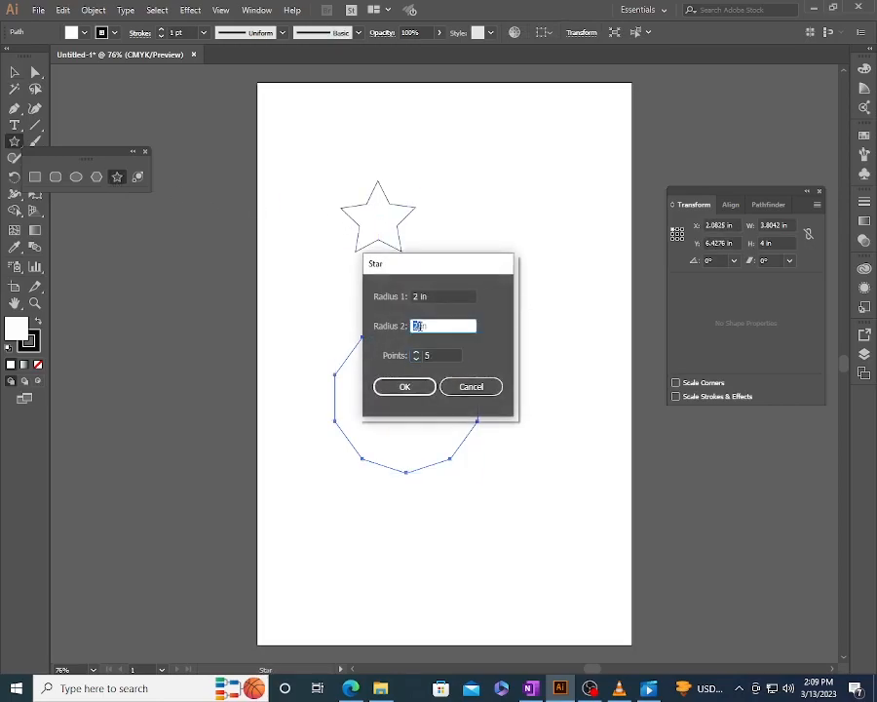
type("1")
key("Return")
key("v")
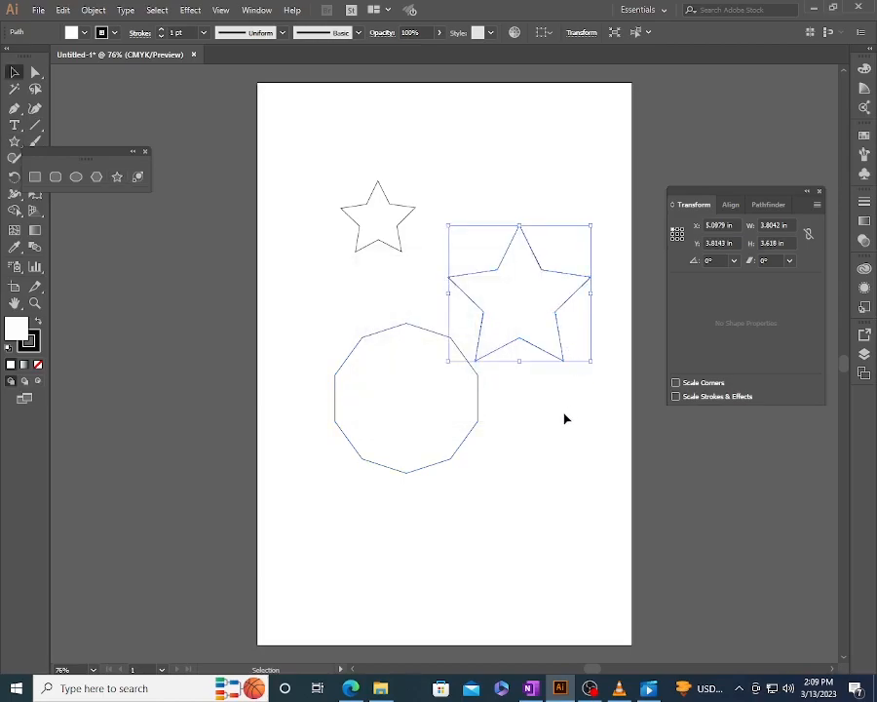
left_click(563, 416)
left_click(558, 325)
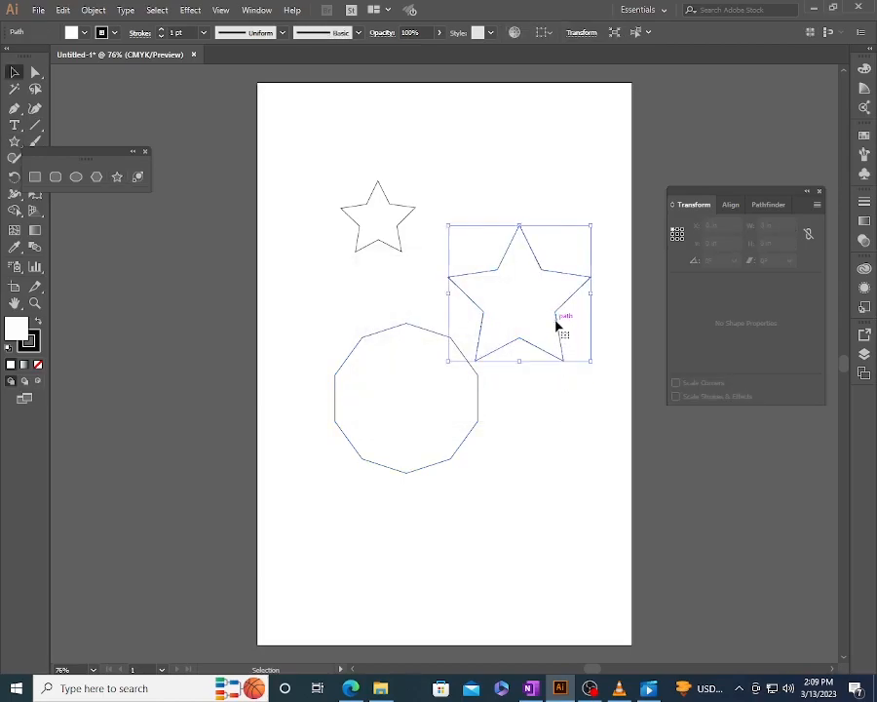
- Draw a small six-pointed star near the artboard's top edge, above the two five-pointed stars
left_click(117, 178)
mouse_move(451, 153)
left_mouse_down()
mouse_move(474, 175)
mouse_move(468, 181)
left_mouse_up()
key("Down")
key("Up")
key("Up")
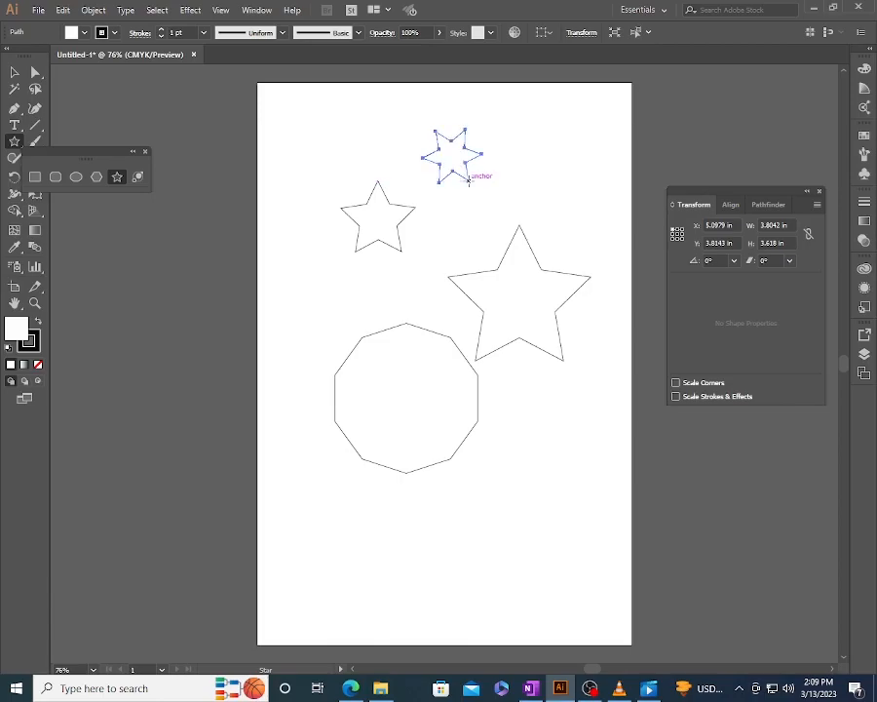
- Draw a long-spiked six-pointed star about 2.97 by 2.85 in at the artboard's lower right and a rectangle at its lower left
left_click_drag(519, 470, 556, 517)
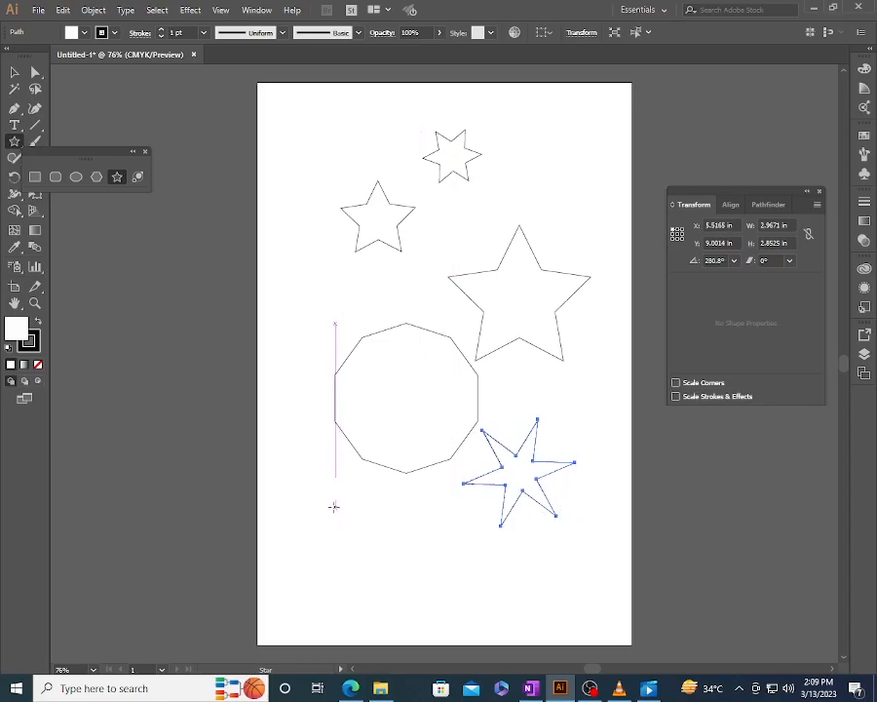
key("m")
mouse_move(309, 514)
left_mouse_down()
mouse_move(435, 597)
mouse_move(433, 588)
left_mouse_up()
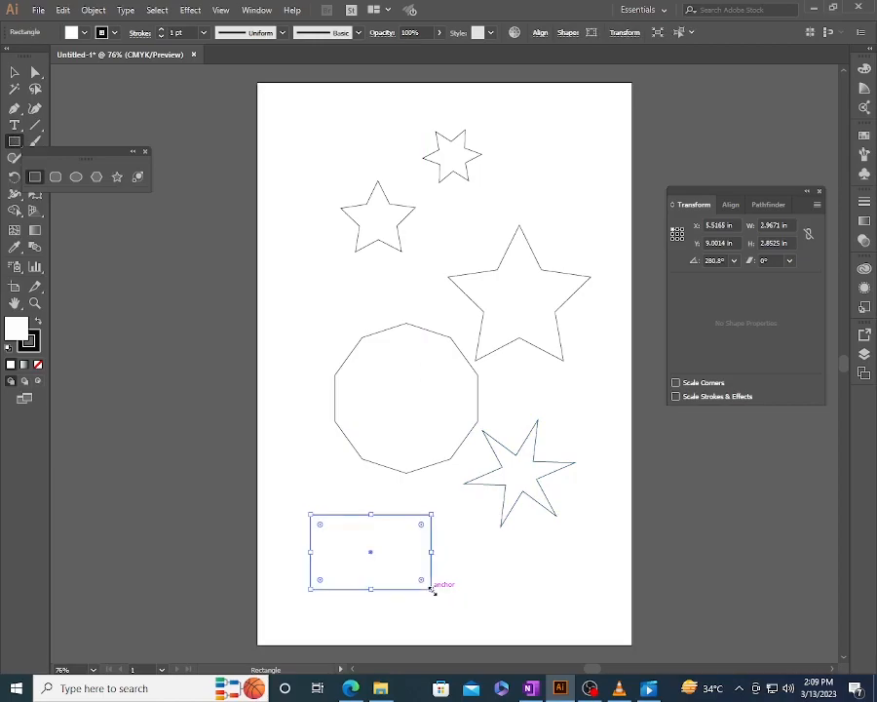
- Round all corners of the long-spiked six-pointed star with its on-canvas corner handle to about 0.13 in, and deselect it
key("v")
left_click(521, 501)
left_click(524, 497)
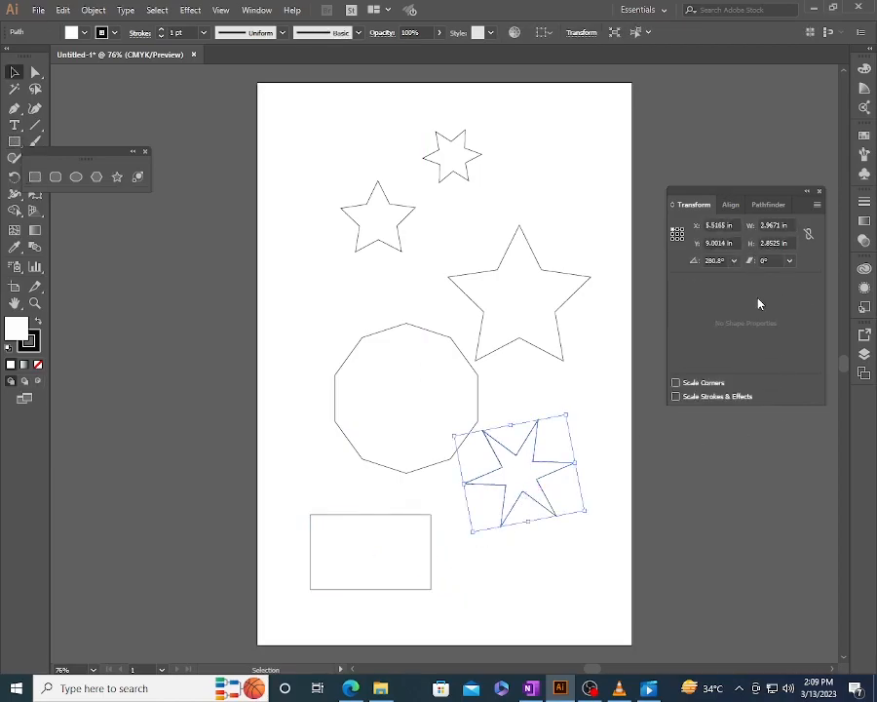
left_click(35, 75)
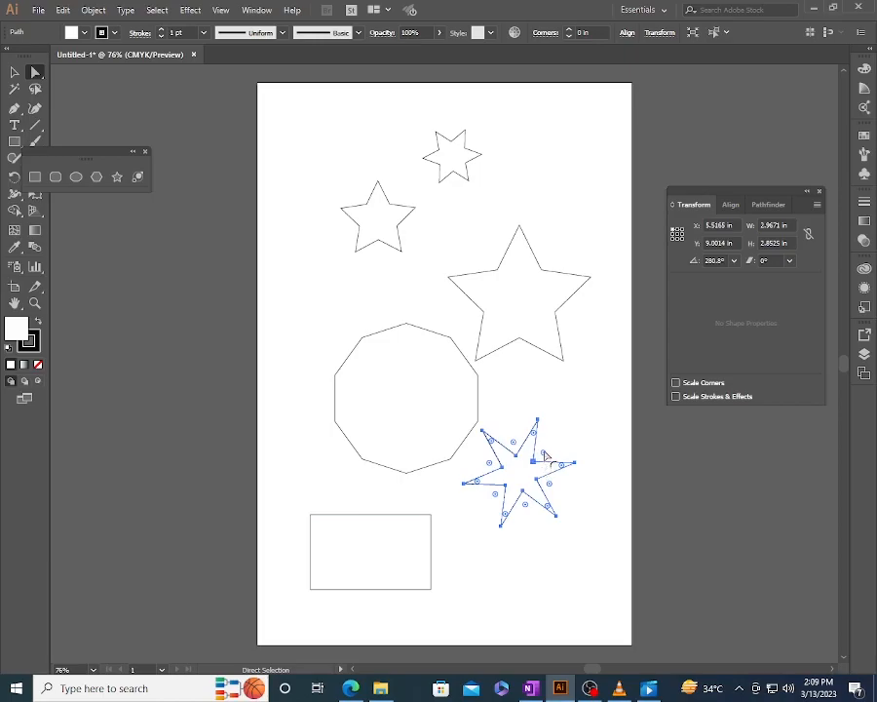
mouse_move(544, 454)
left_mouse_down()
mouse_move(550, 456)
mouse_move(541, 464)
left_mouse_up()
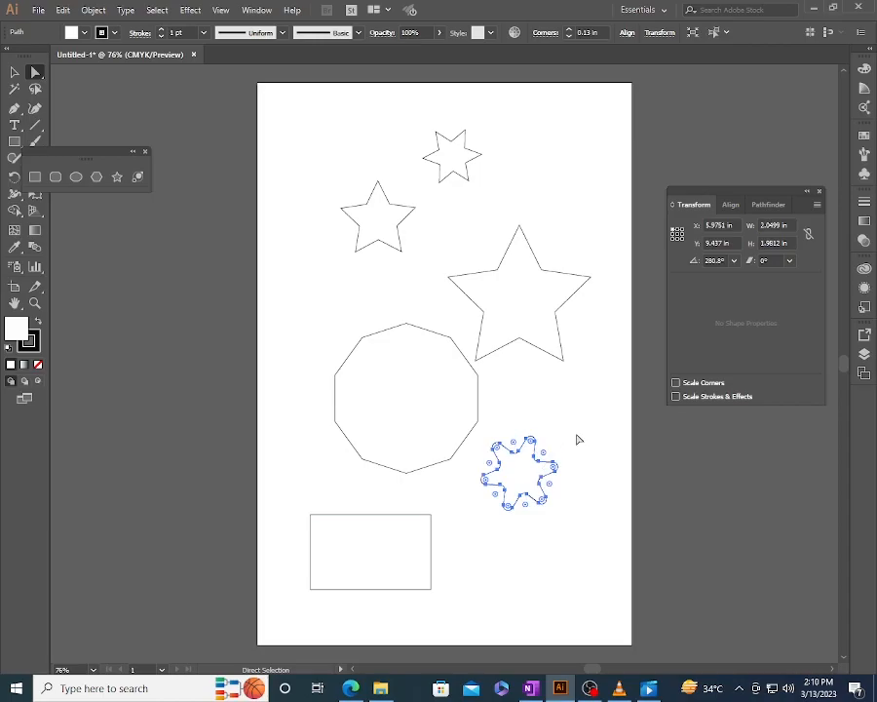
key("v")
left_click(577, 432)
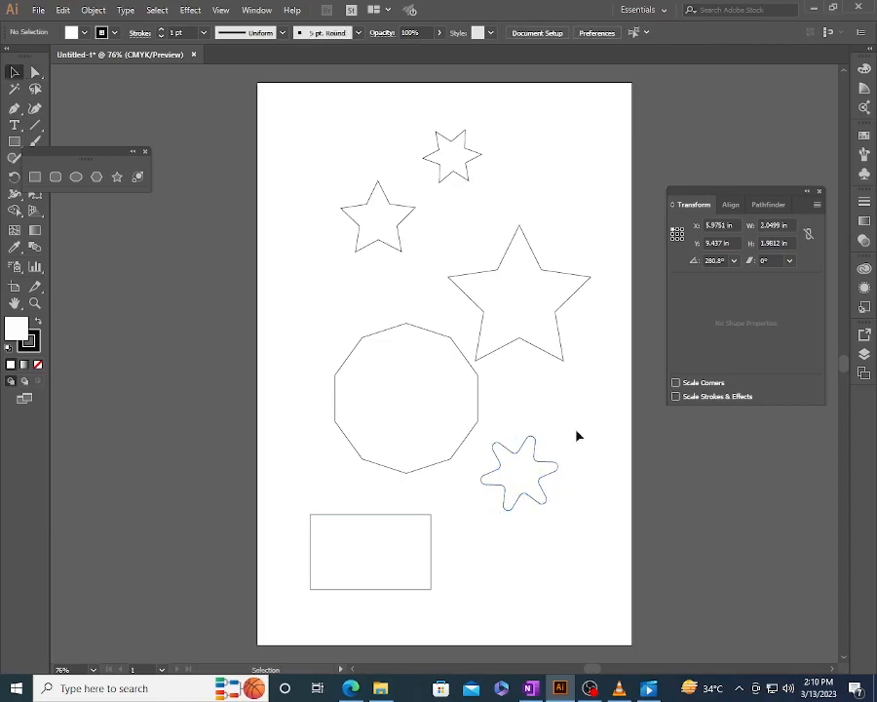